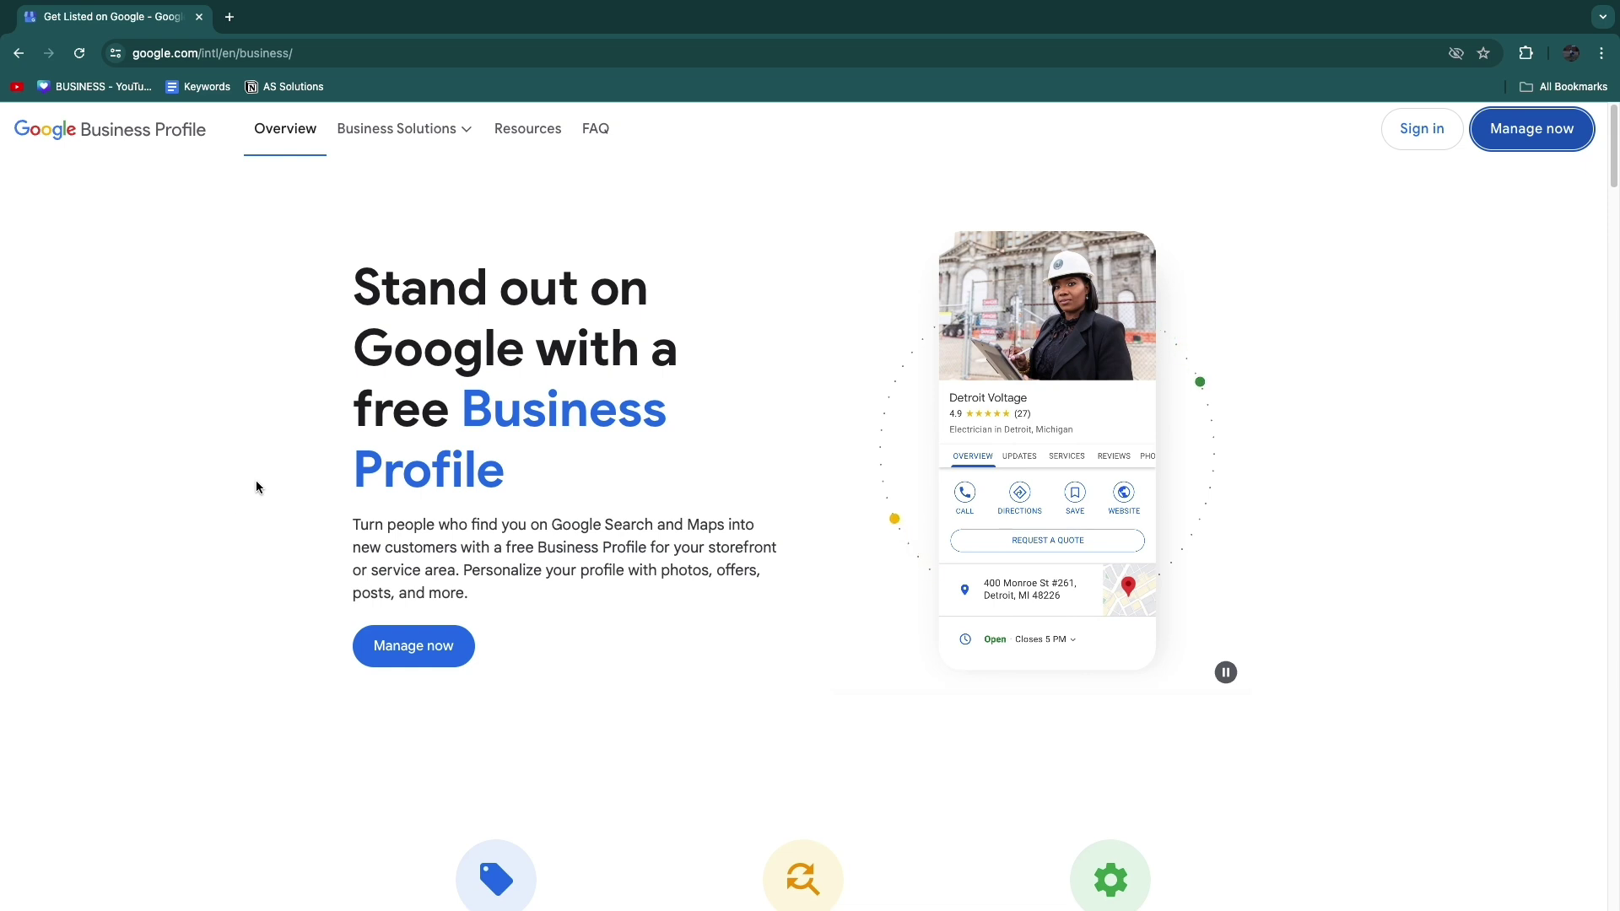
# - Search Google for google my business and open the Google Business Profile page
pyautogui.click(229, 17)
pyautogui.write('google.com/adsense/new/u/0/pub-2094664226328134/youtube')
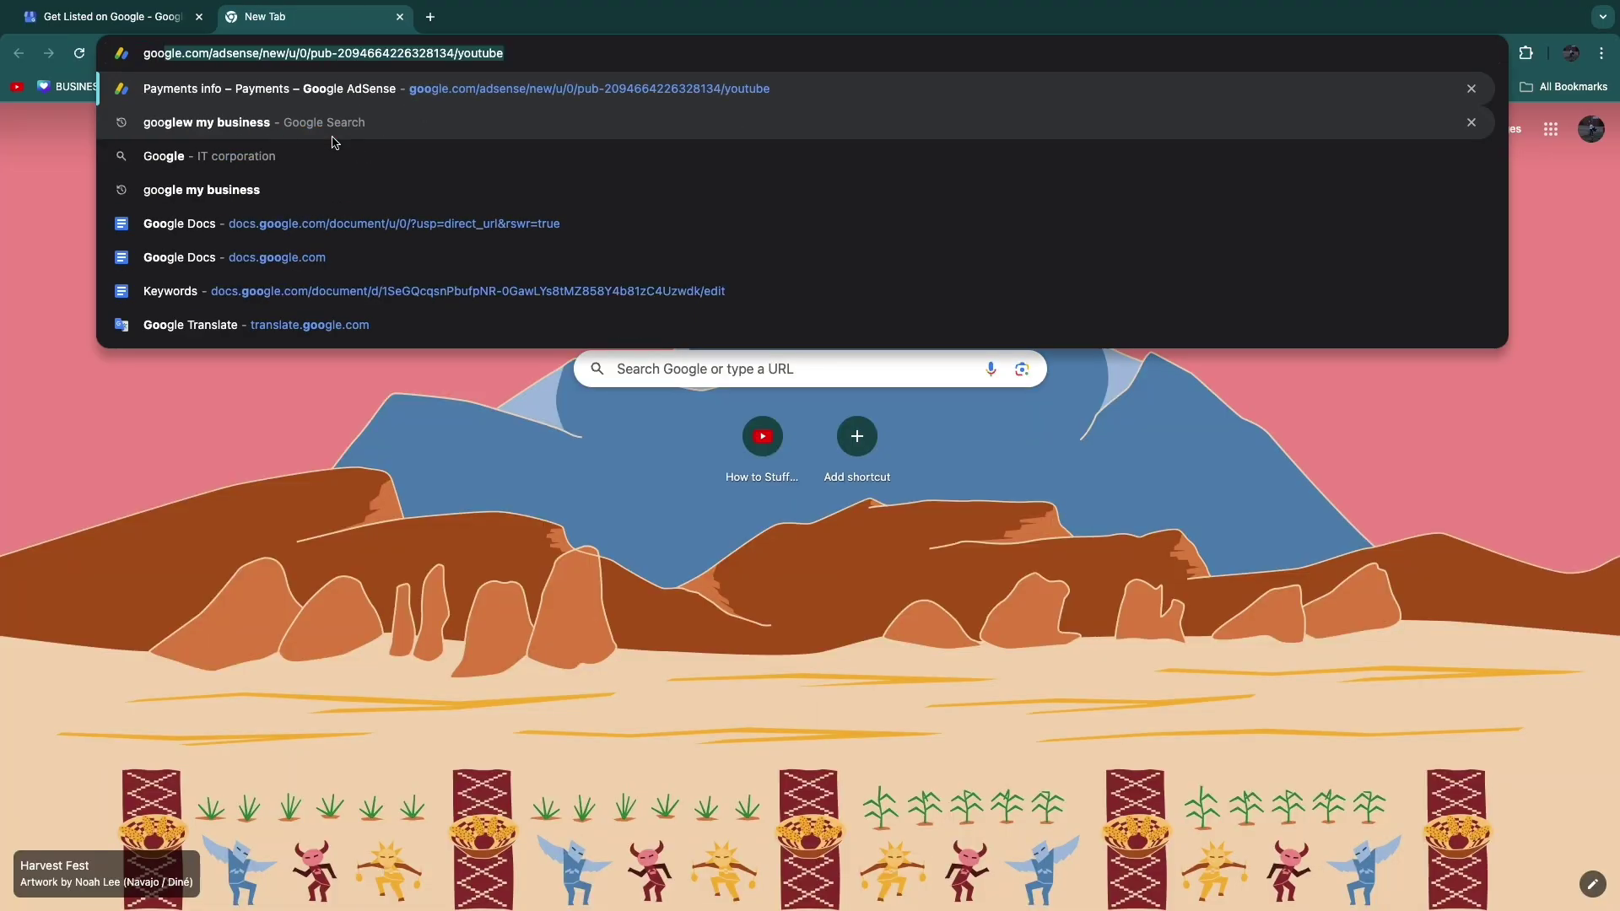
pyautogui.click(245, 127)
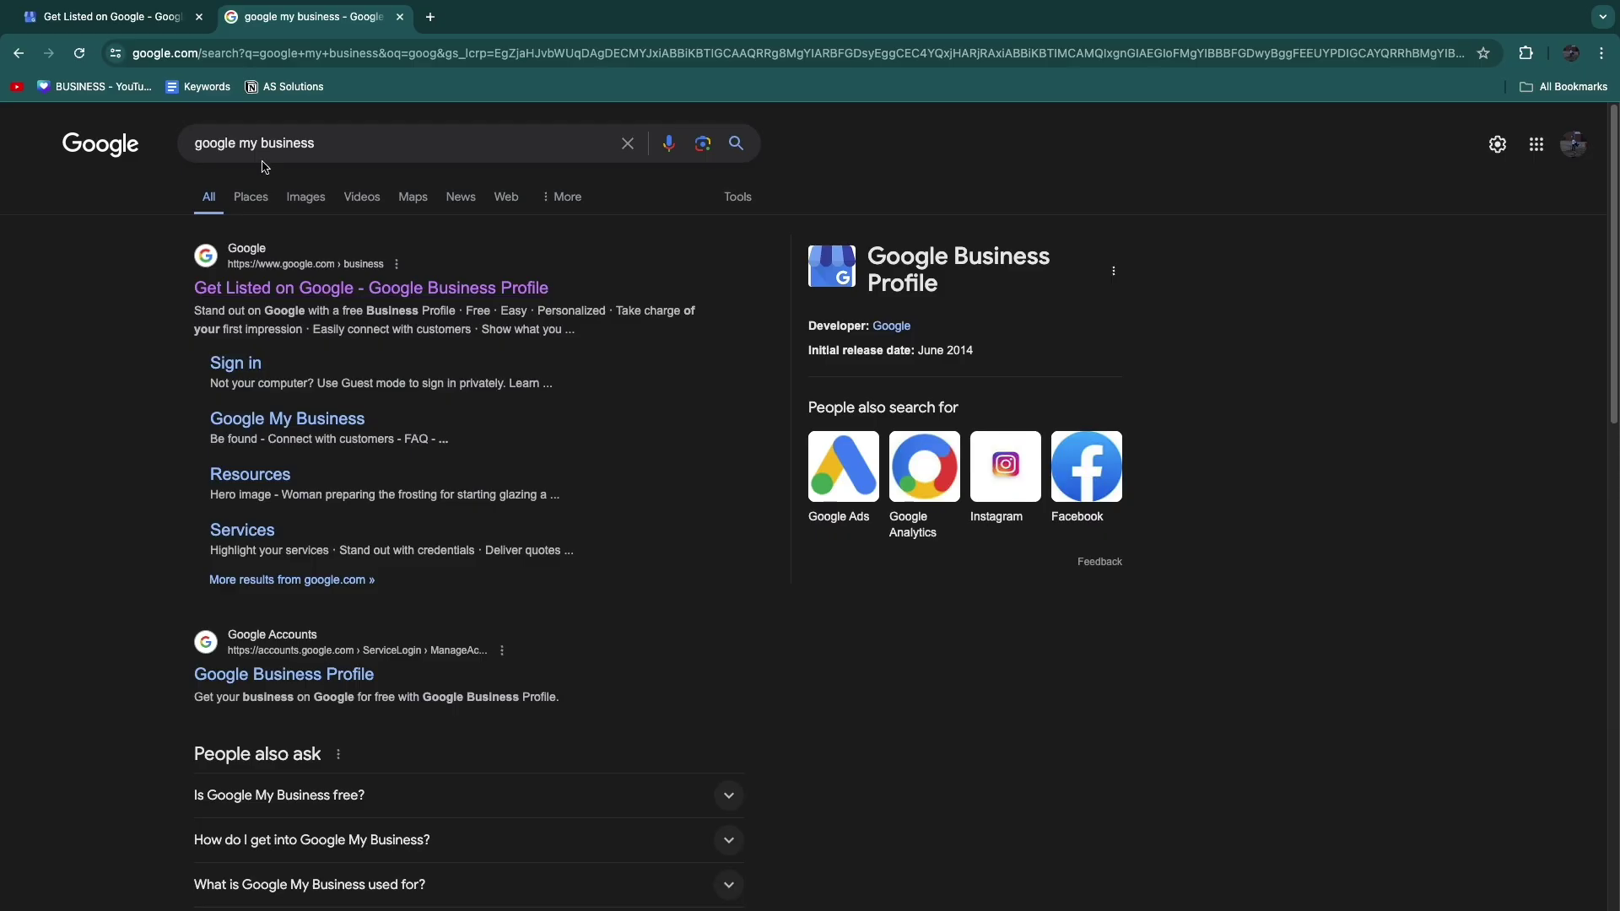
pyautogui.click(208, 148)
pyautogui.click(94, 314)
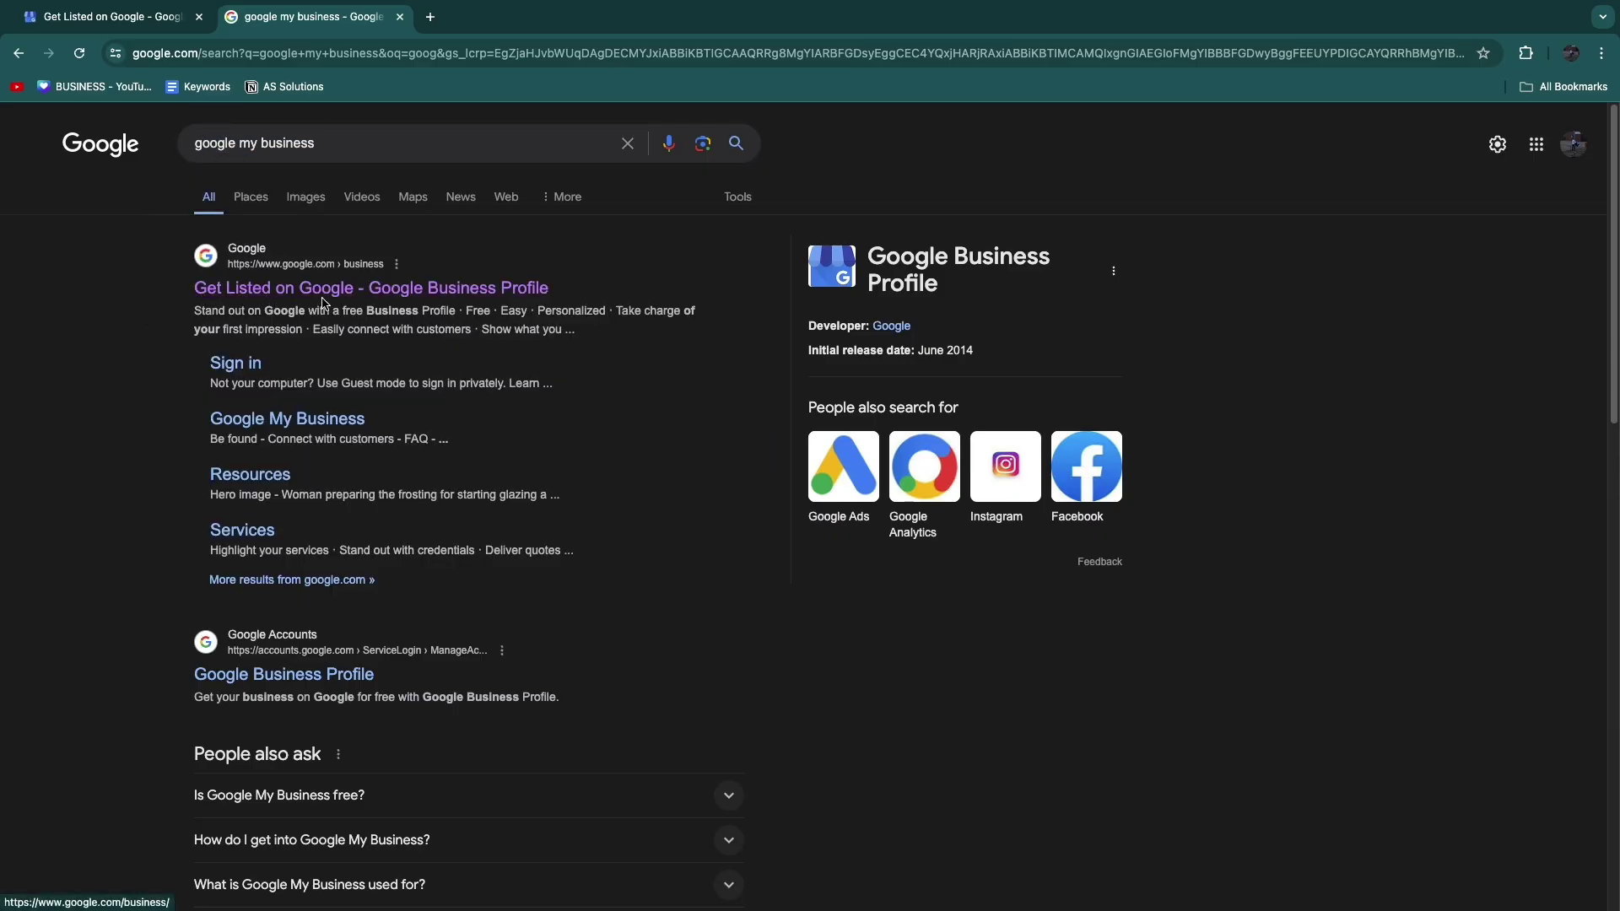
pyautogui.click(371, 297)
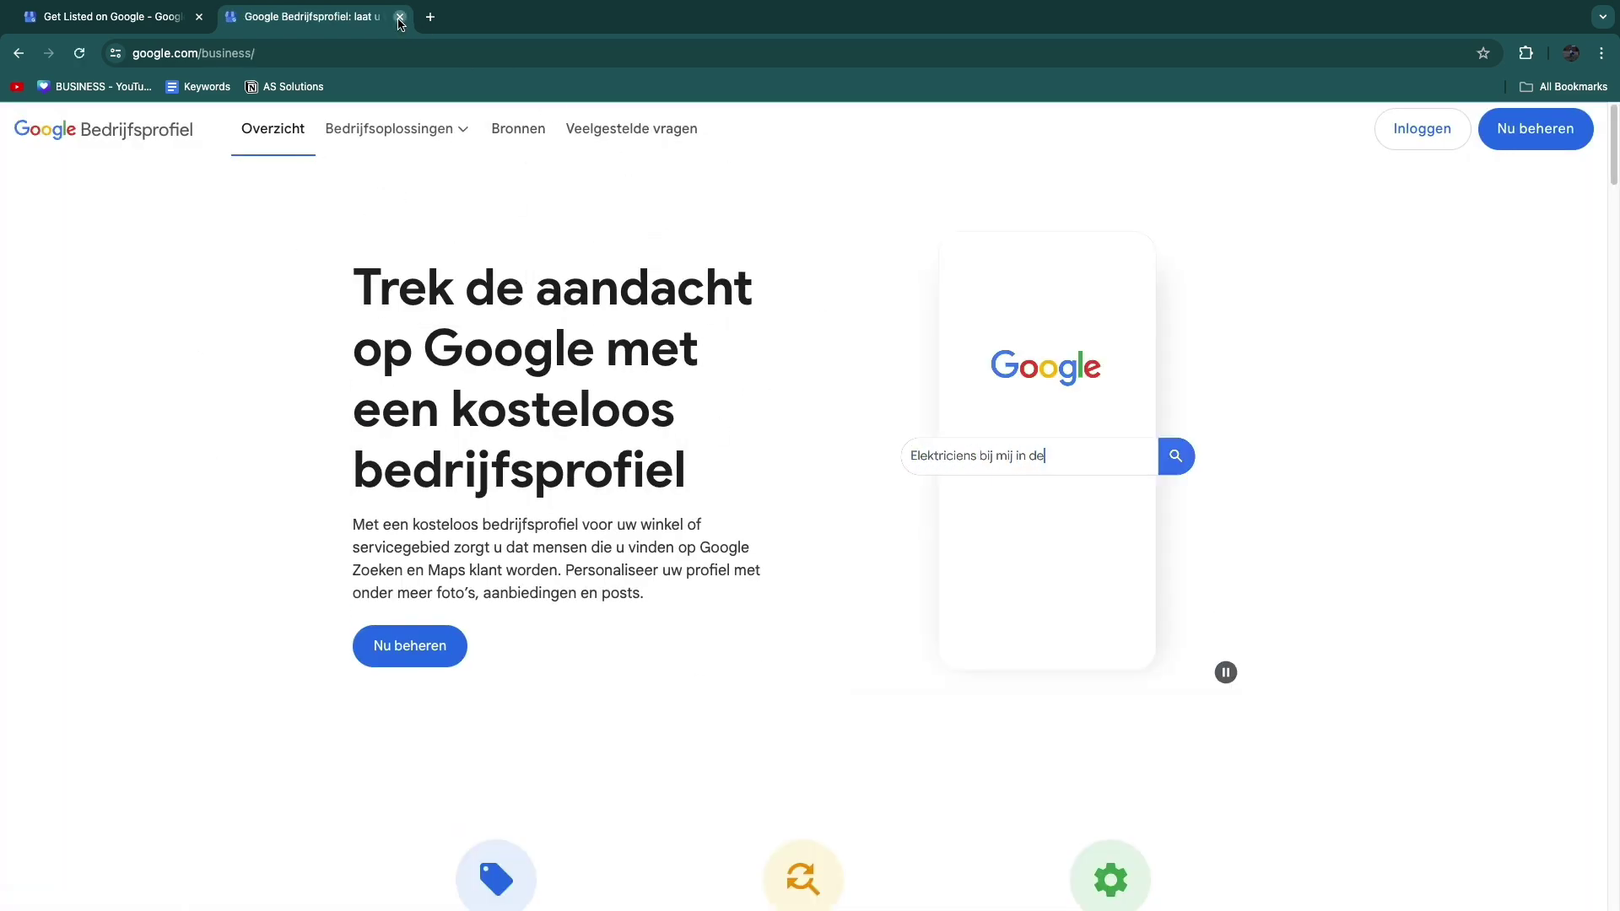
pyautogui.hotkey('ctrl', 'w')
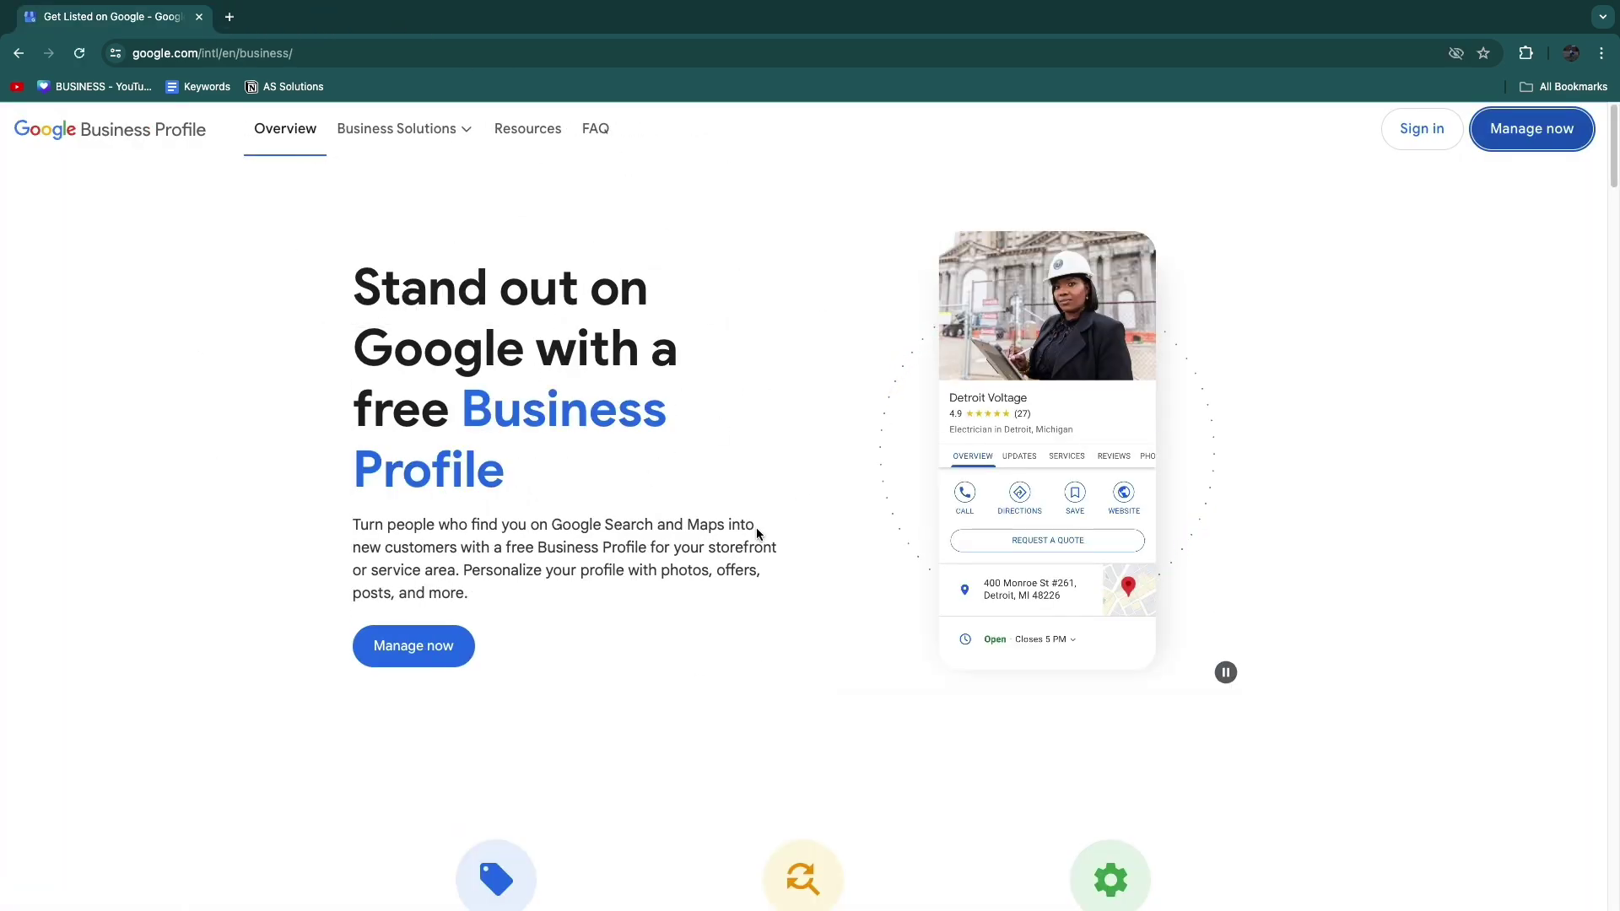
# - Start a new business profile named 'how to stuff' and continue
pyautogui.click(395, 647)
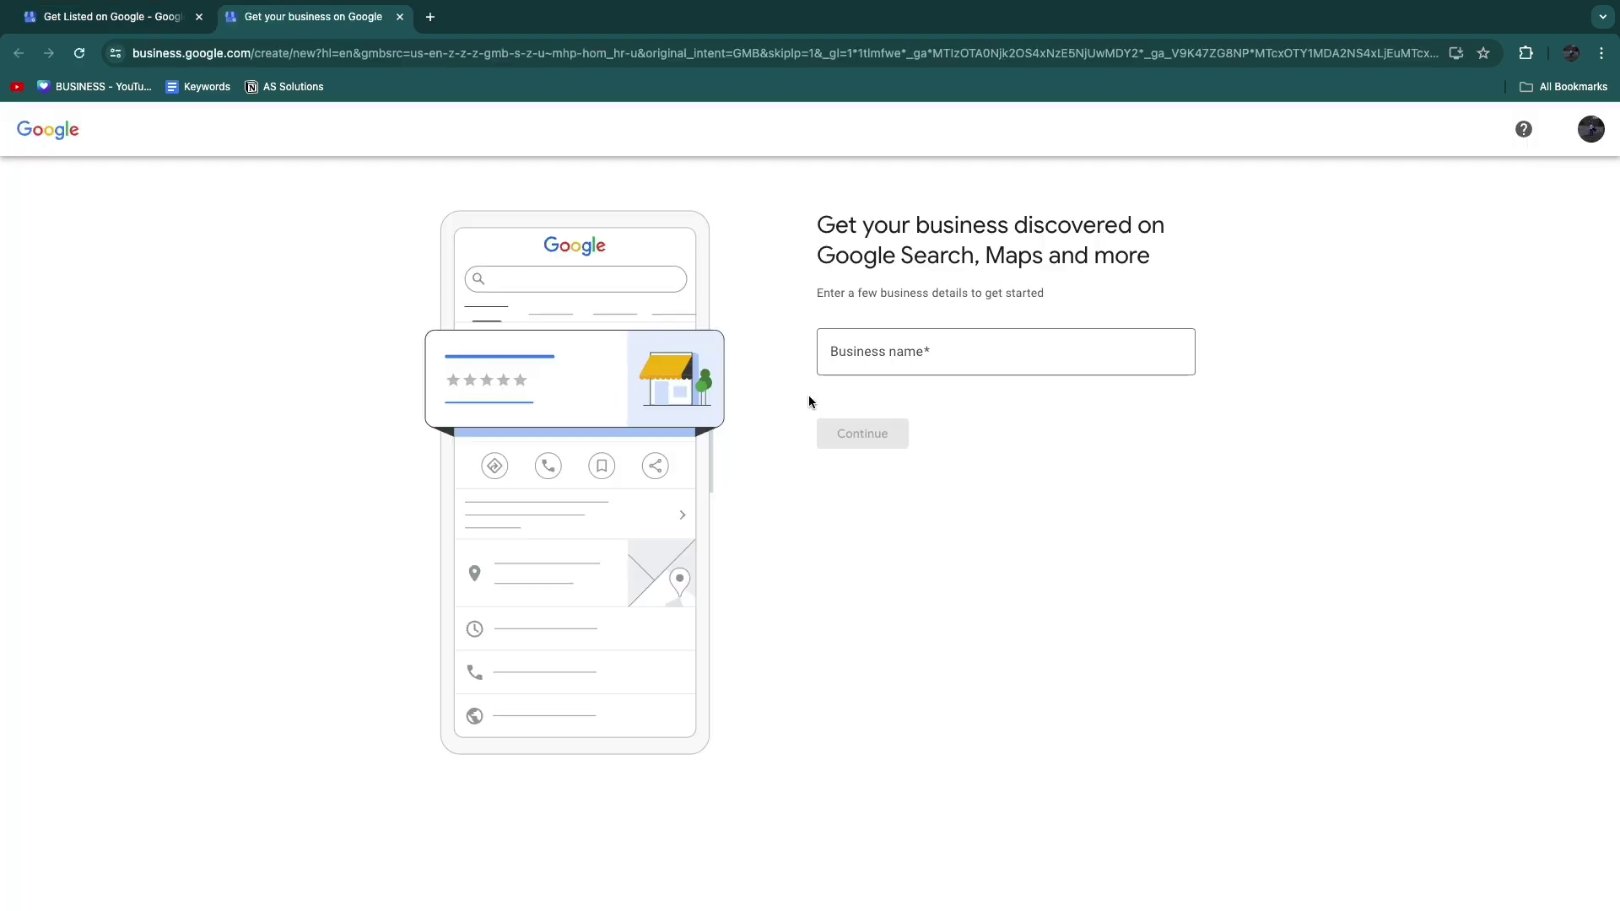
pyautogui.click(882, 353)
pyautogui.write('how to stuf')
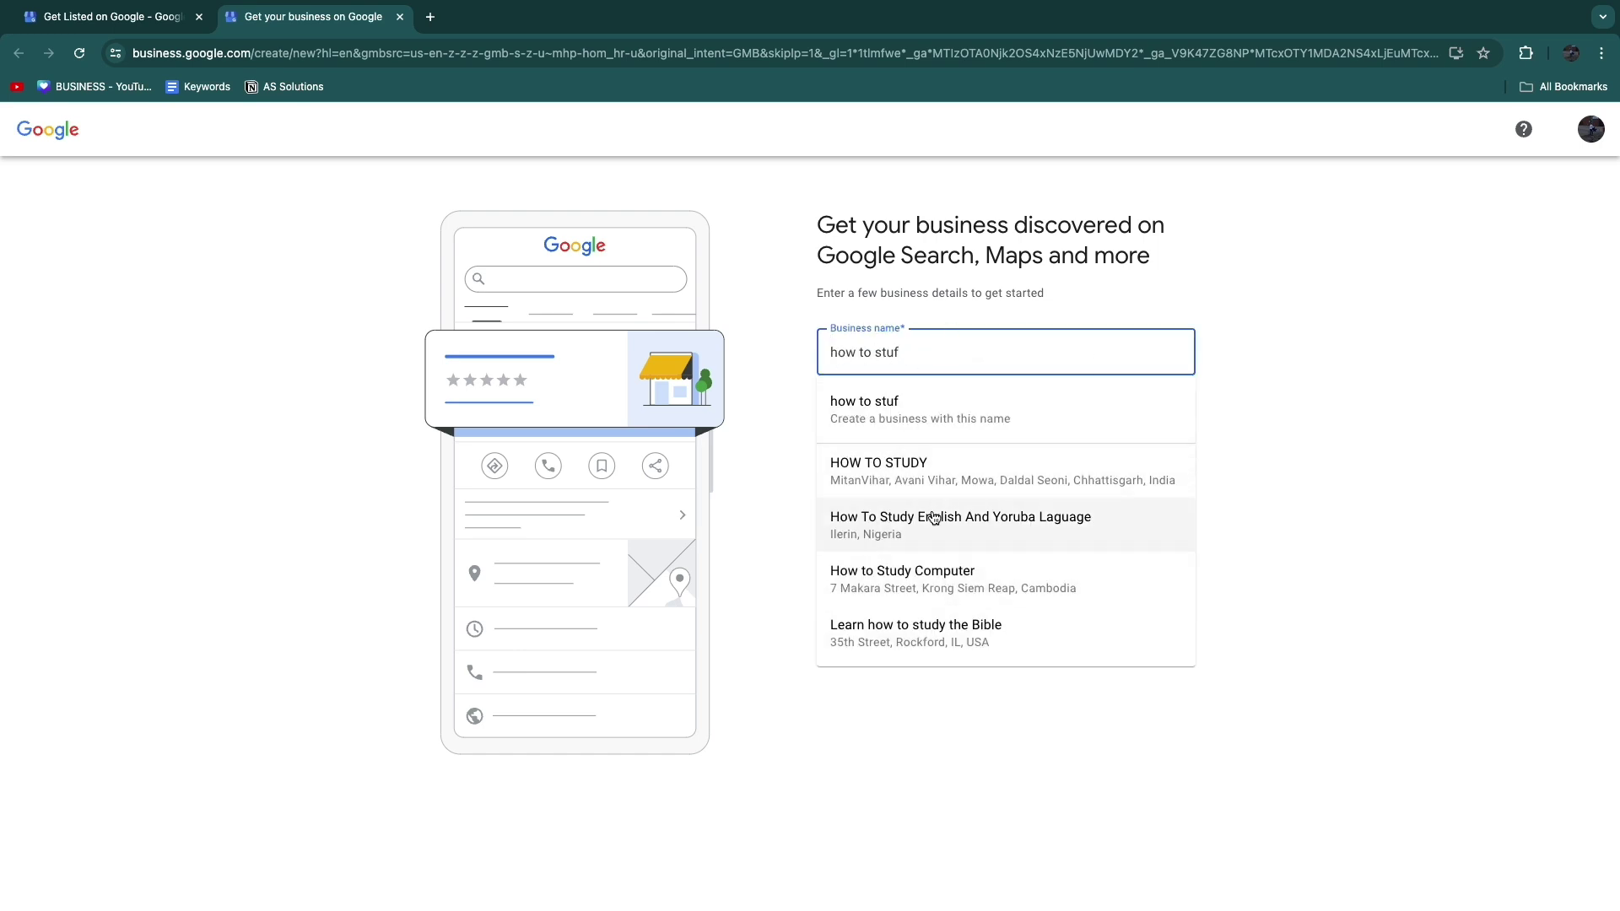
pyautogui.write('f')
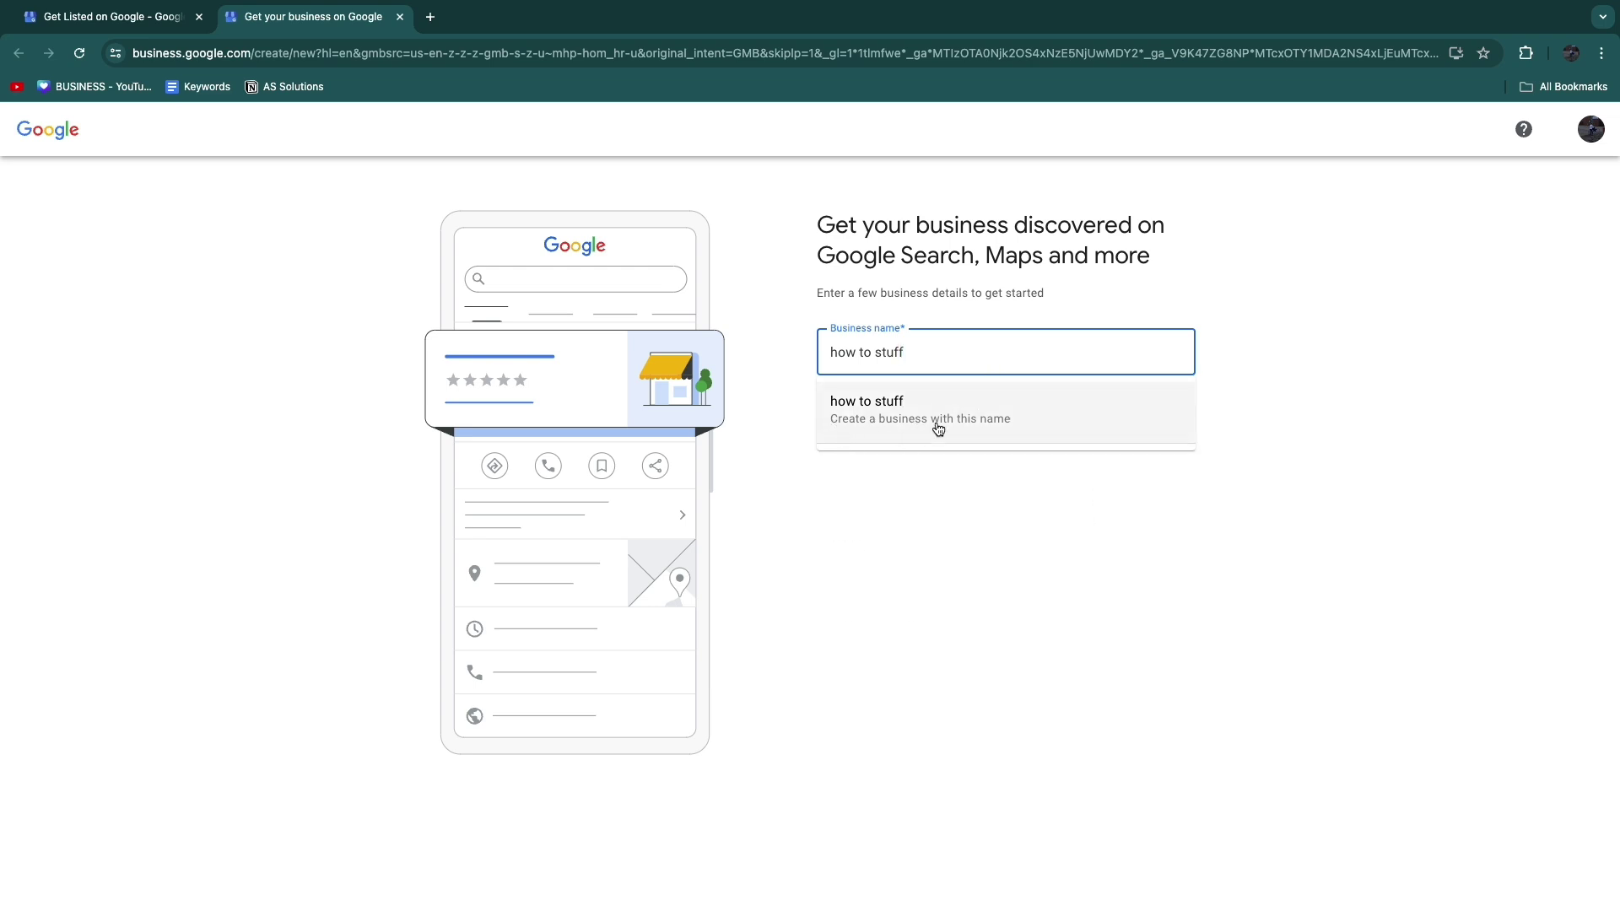
pyautogui.click(878, 410)
pyautogui.click(872, 434)
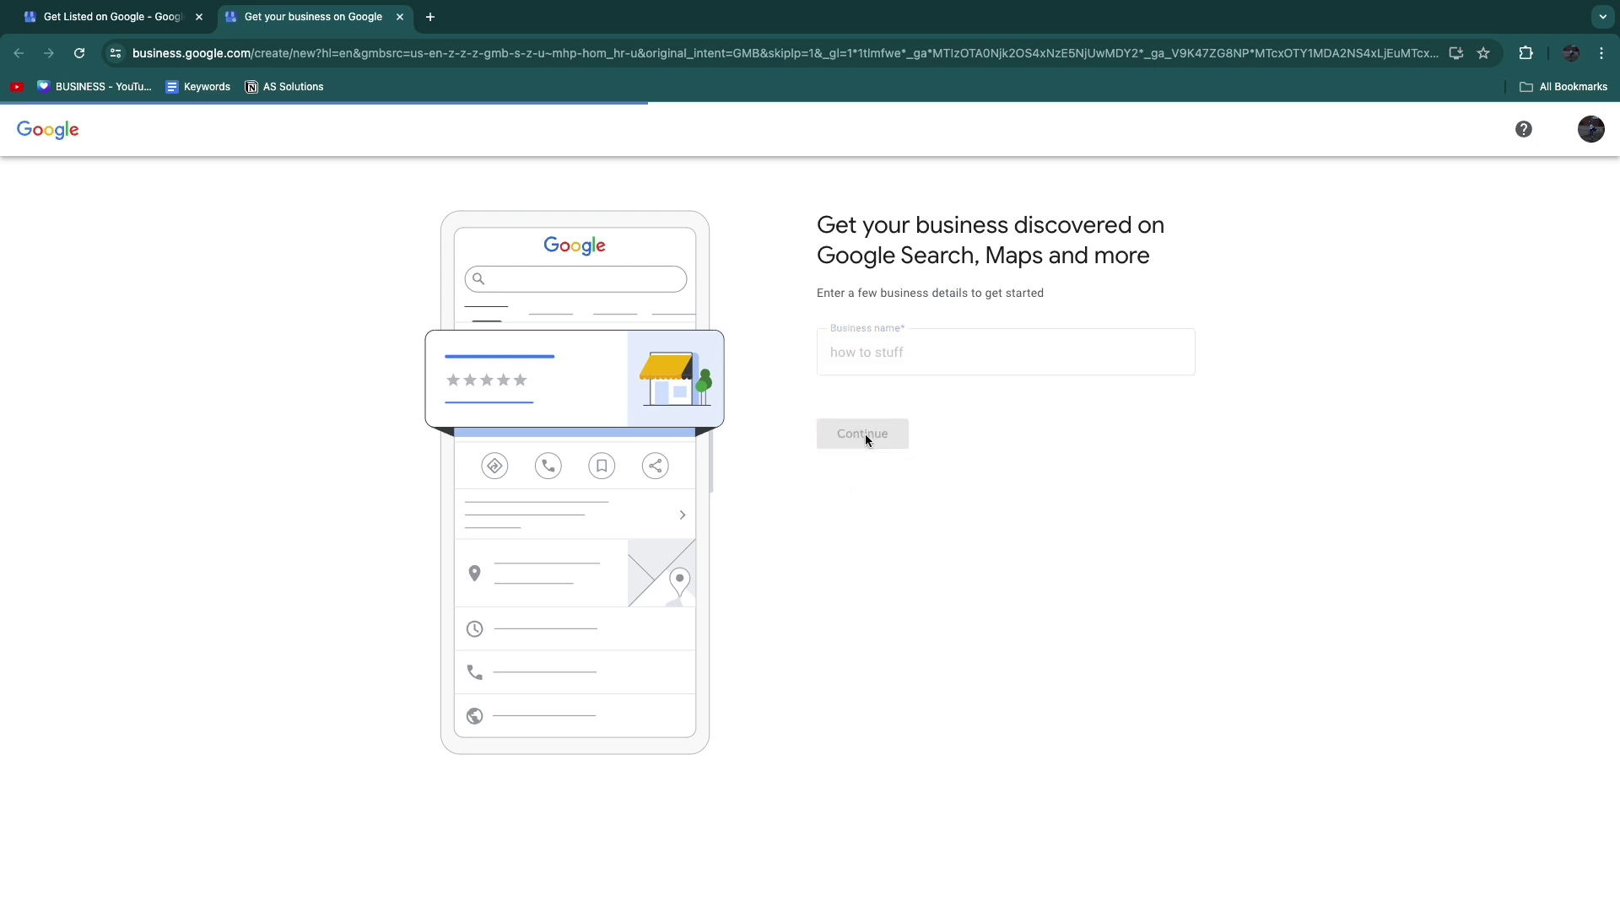
pyautogui.moveTo(579, 224); pyautogui.dragTo(951, 225)
# - Mark how to stuff as a Service business
pyautogui.click(547, 317)
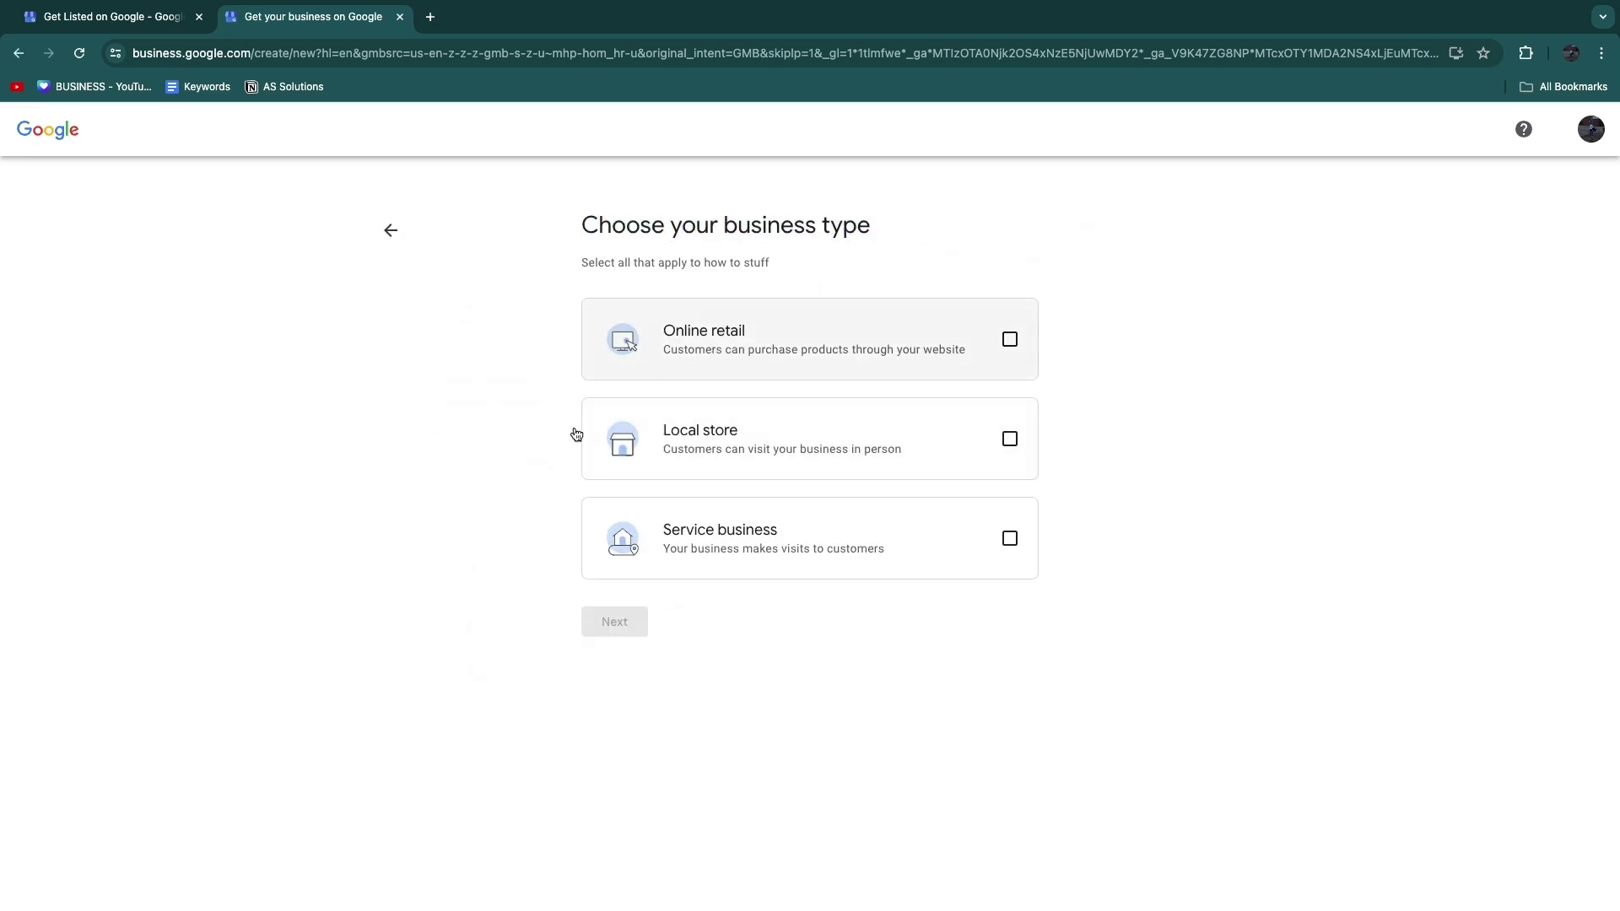
pyautogui.click(801, 540)
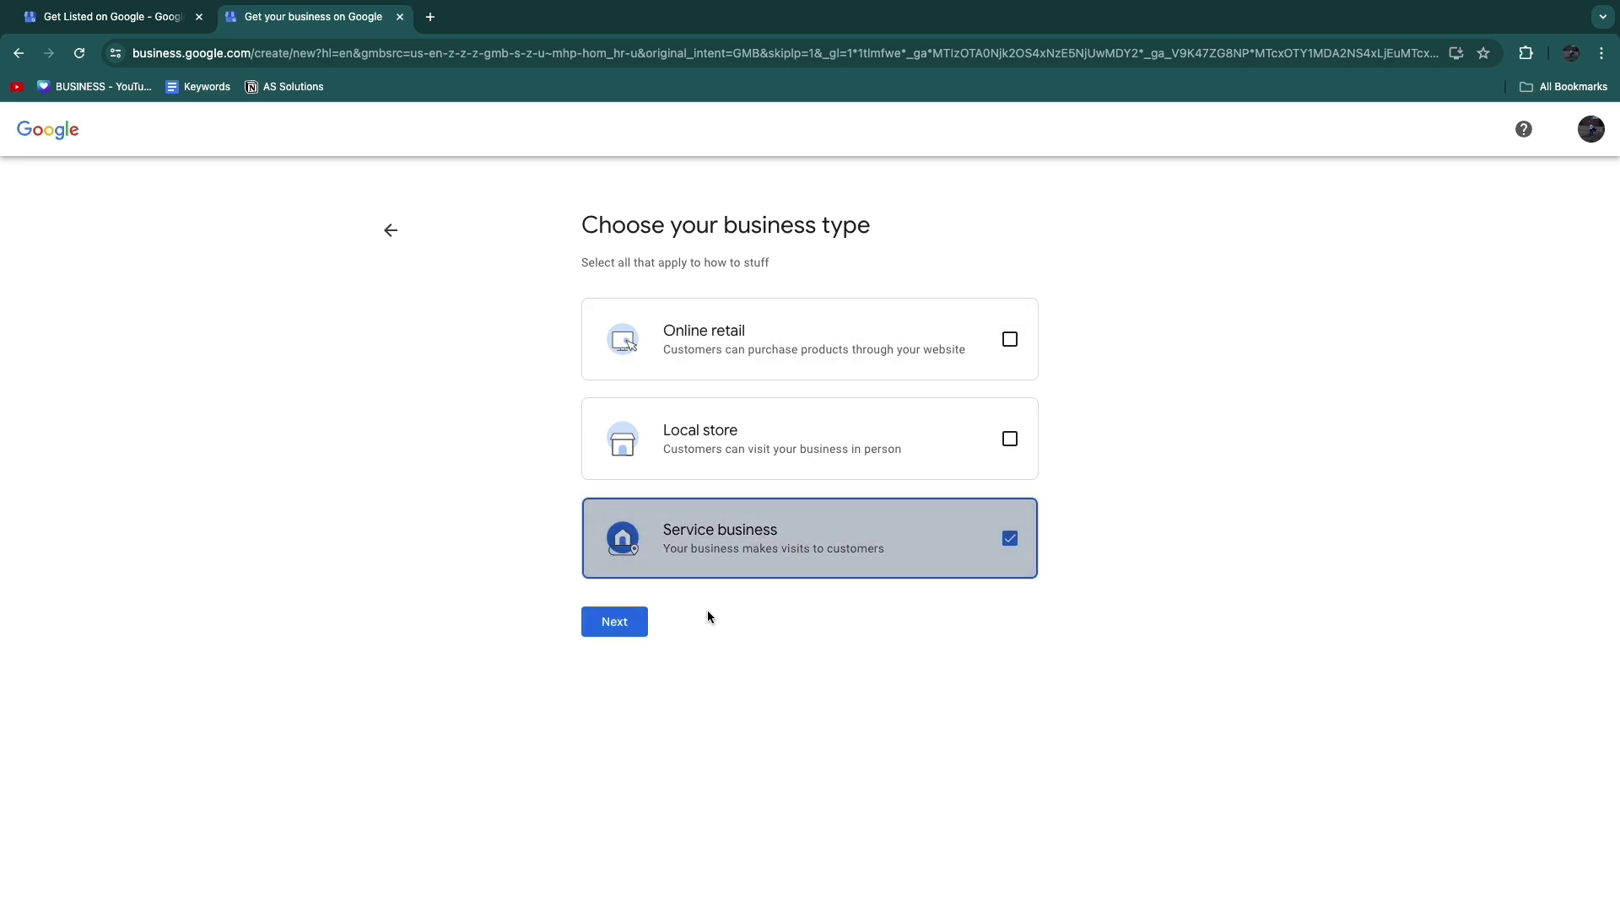
pyautogui.click(615, 622)
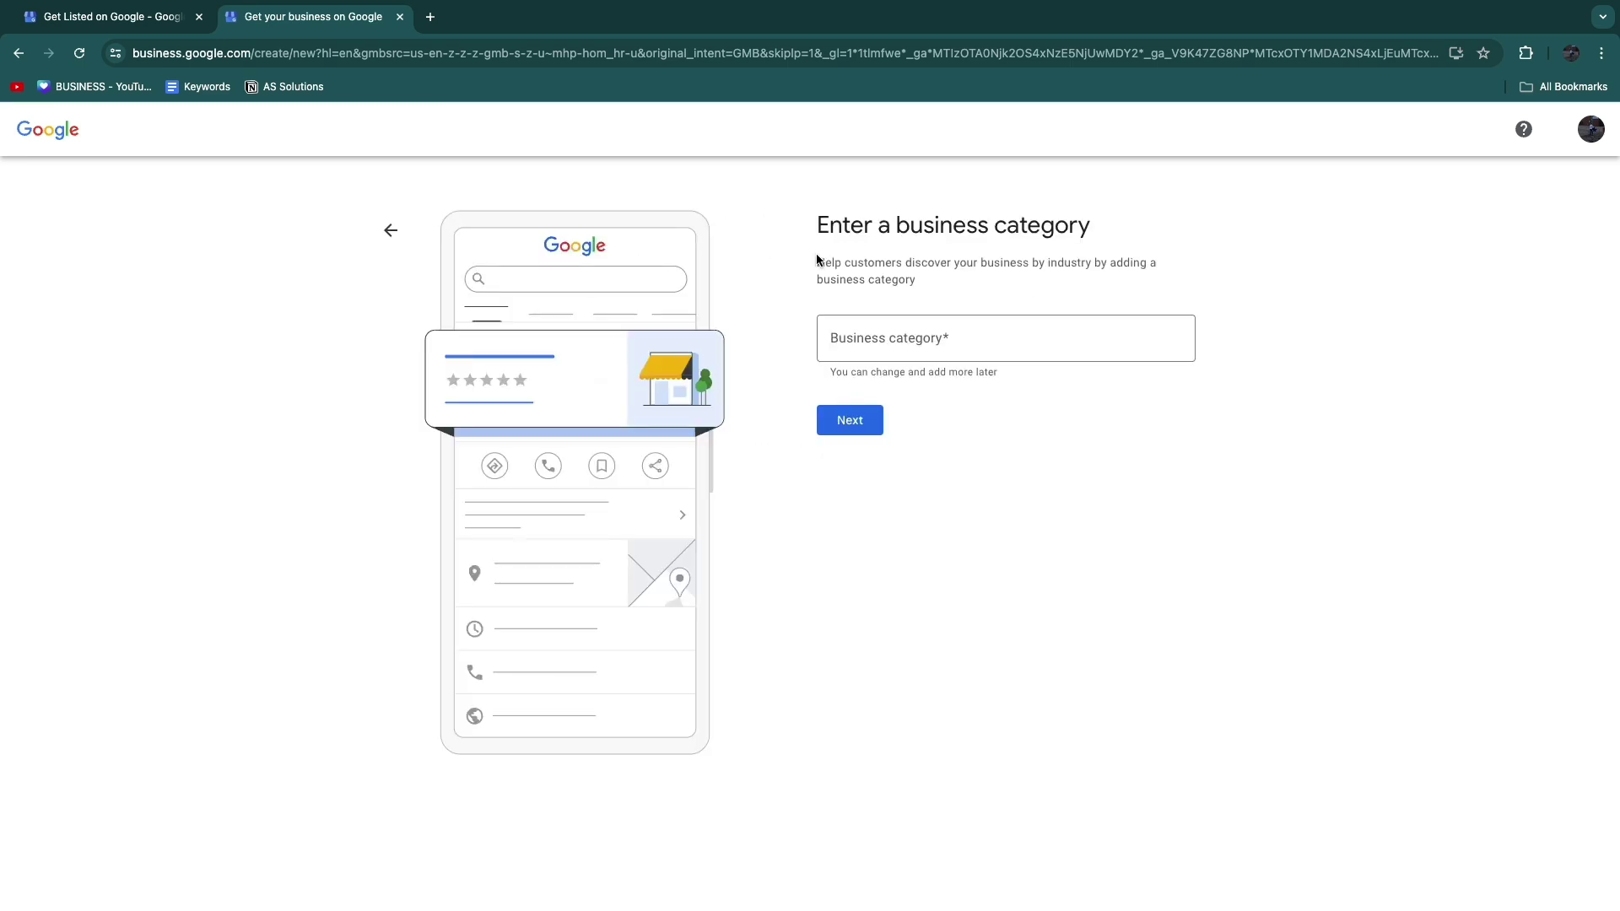
# - Set the business category to Media company by searching 'med'
pyautogui.moveTo(812, 226); pyautogui.dragTo(1203, 272)
pyautogui.click(973, 341)
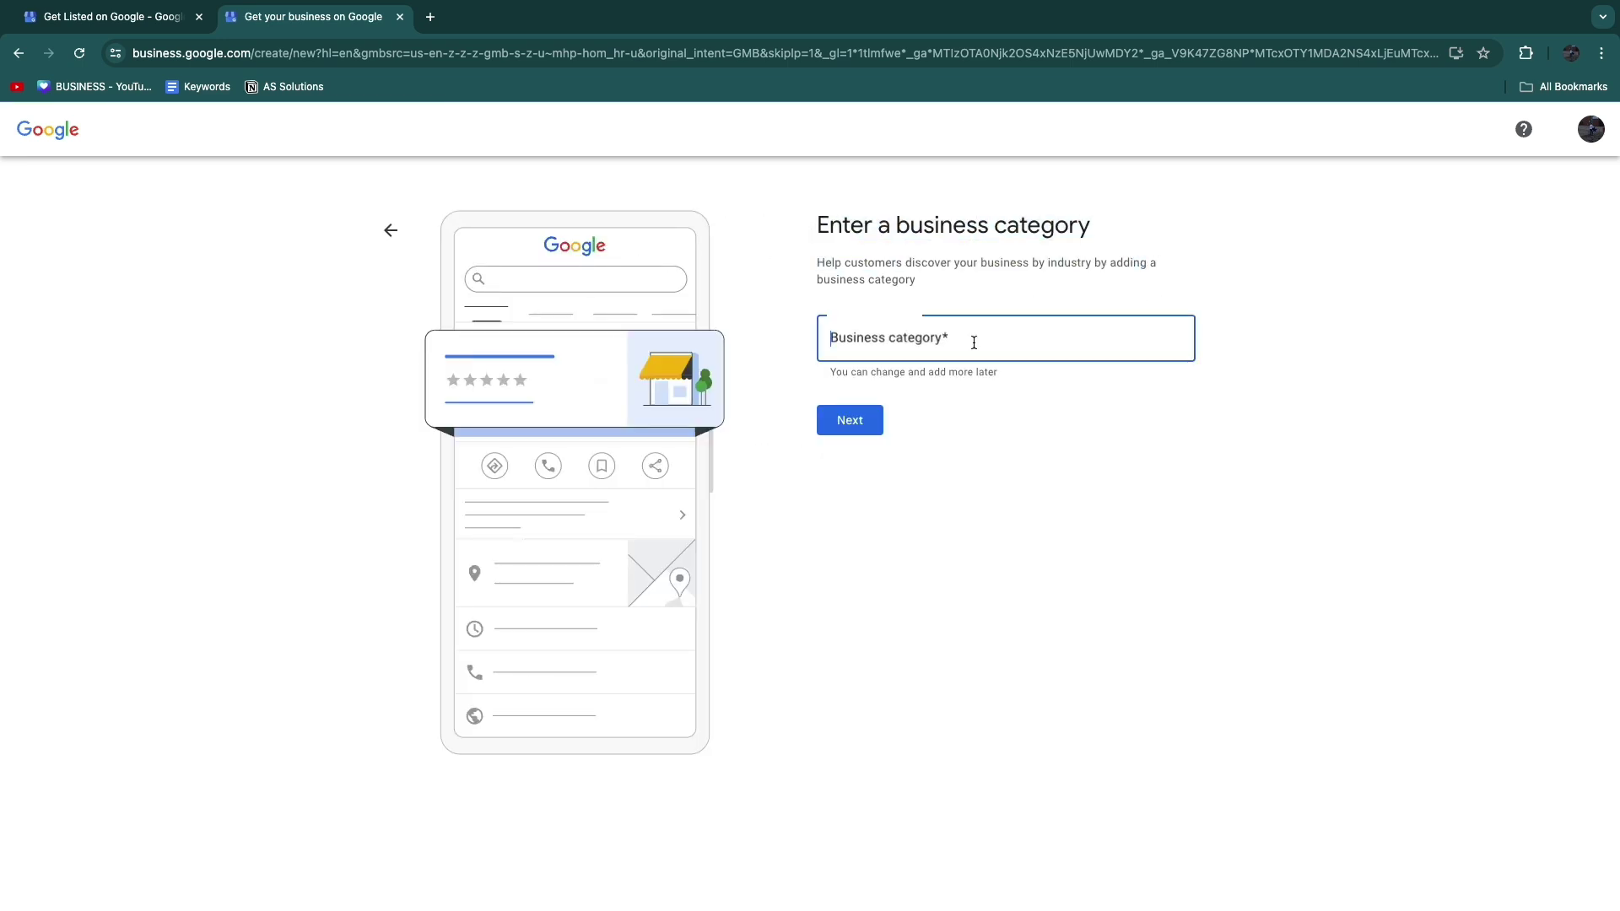
pyautogui.write('conten')
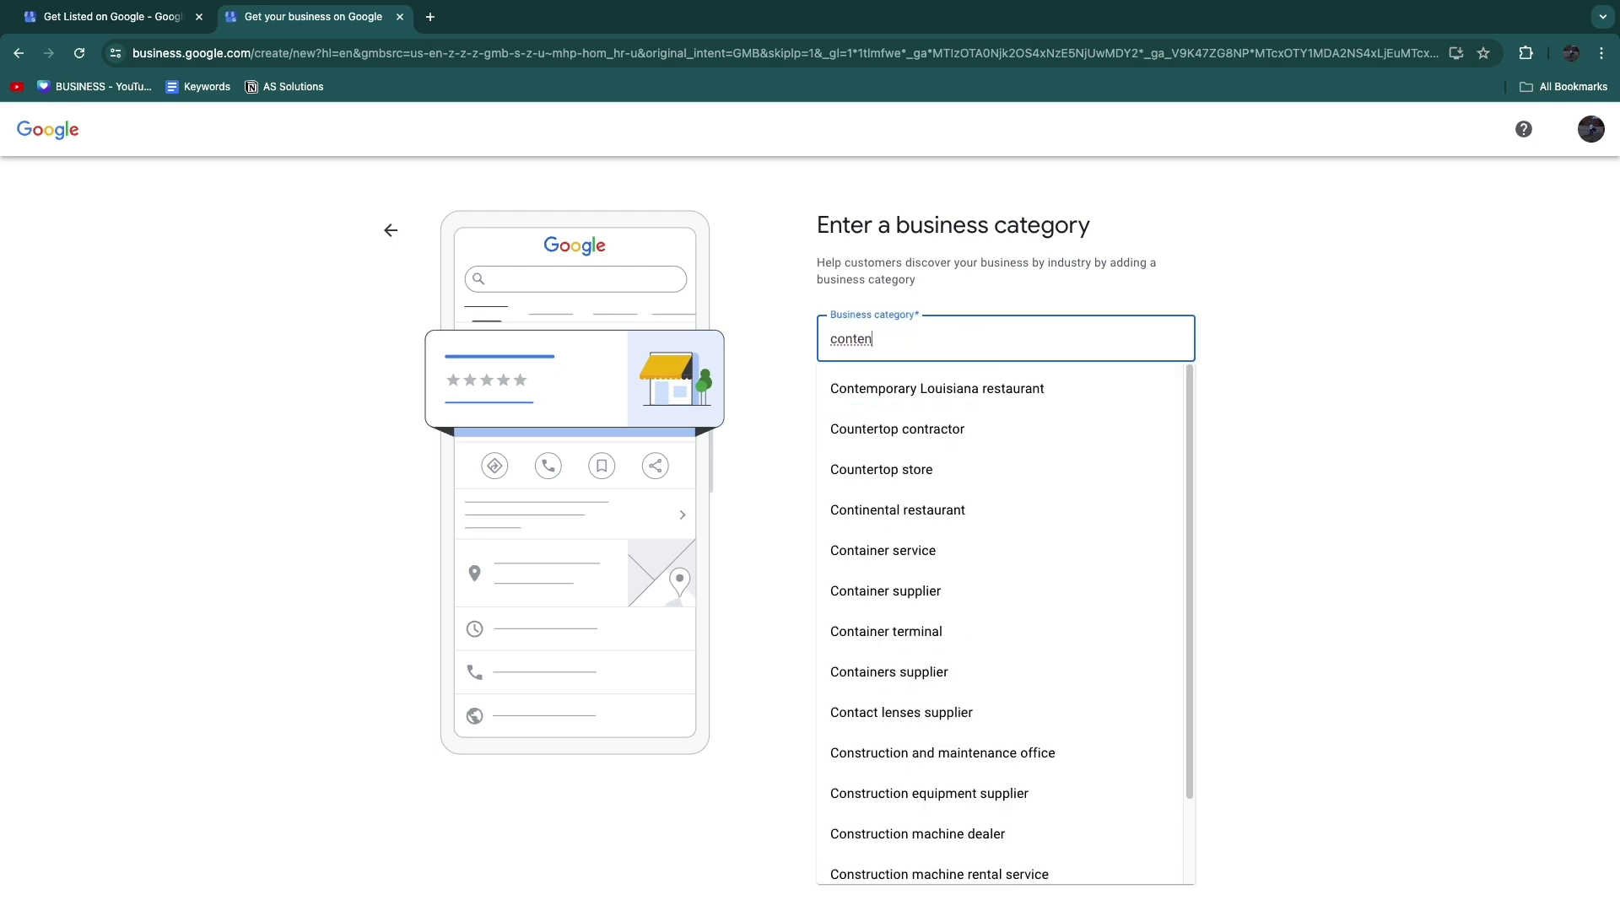
pyautogui.write('t')
pyautogui.hotkey('ctrl', 'a')
pyautogui.write('med')
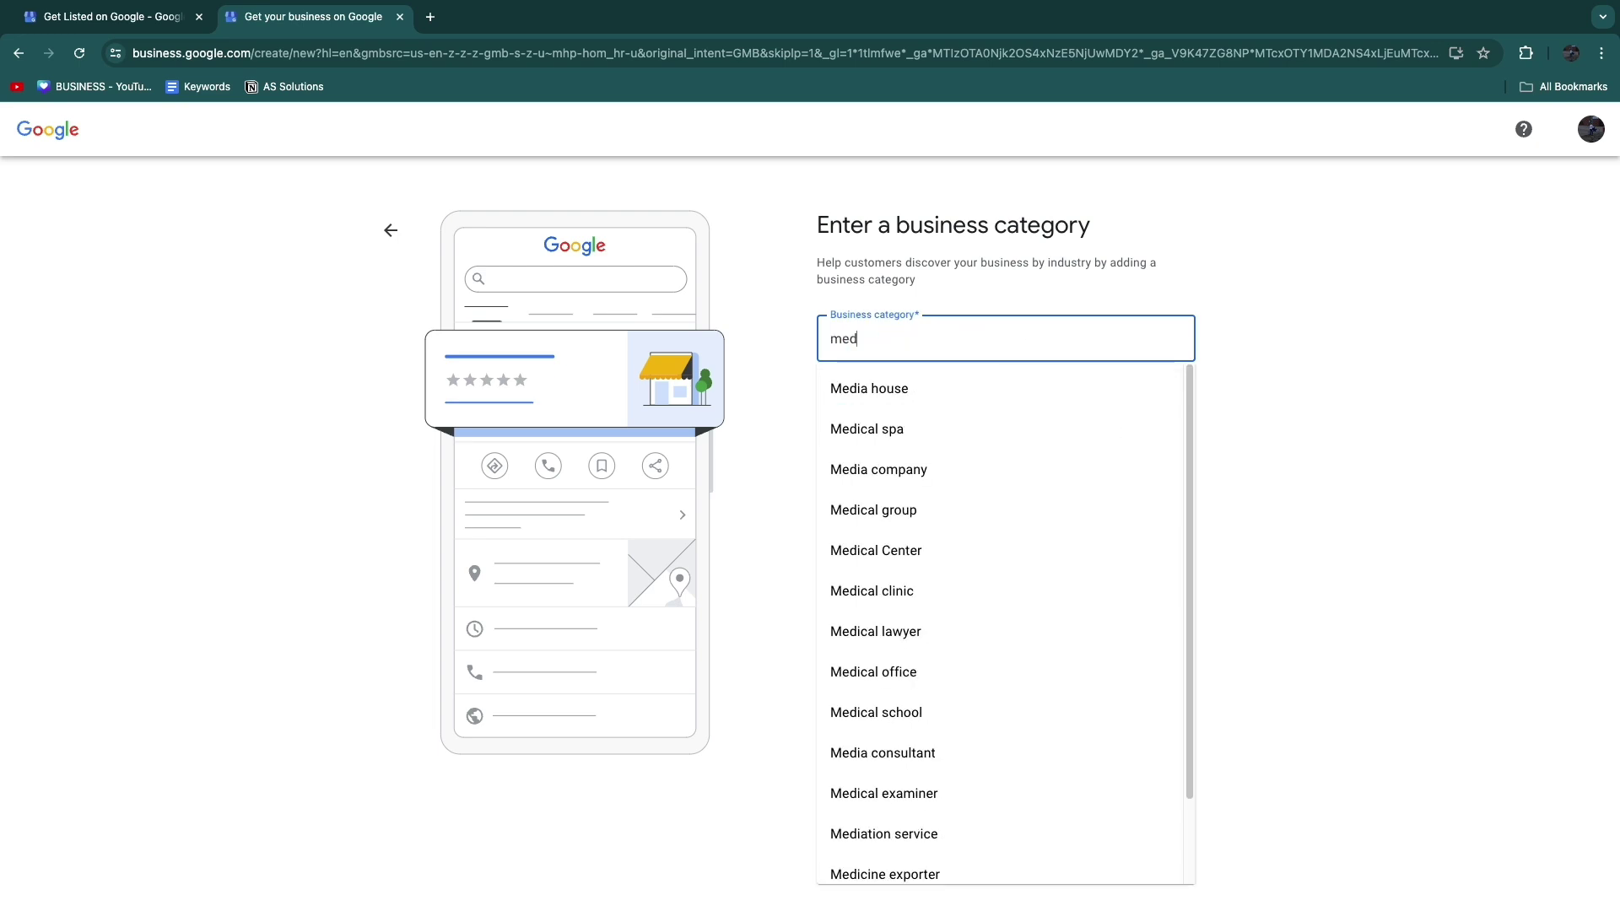
pyautogui.click(882, 466)
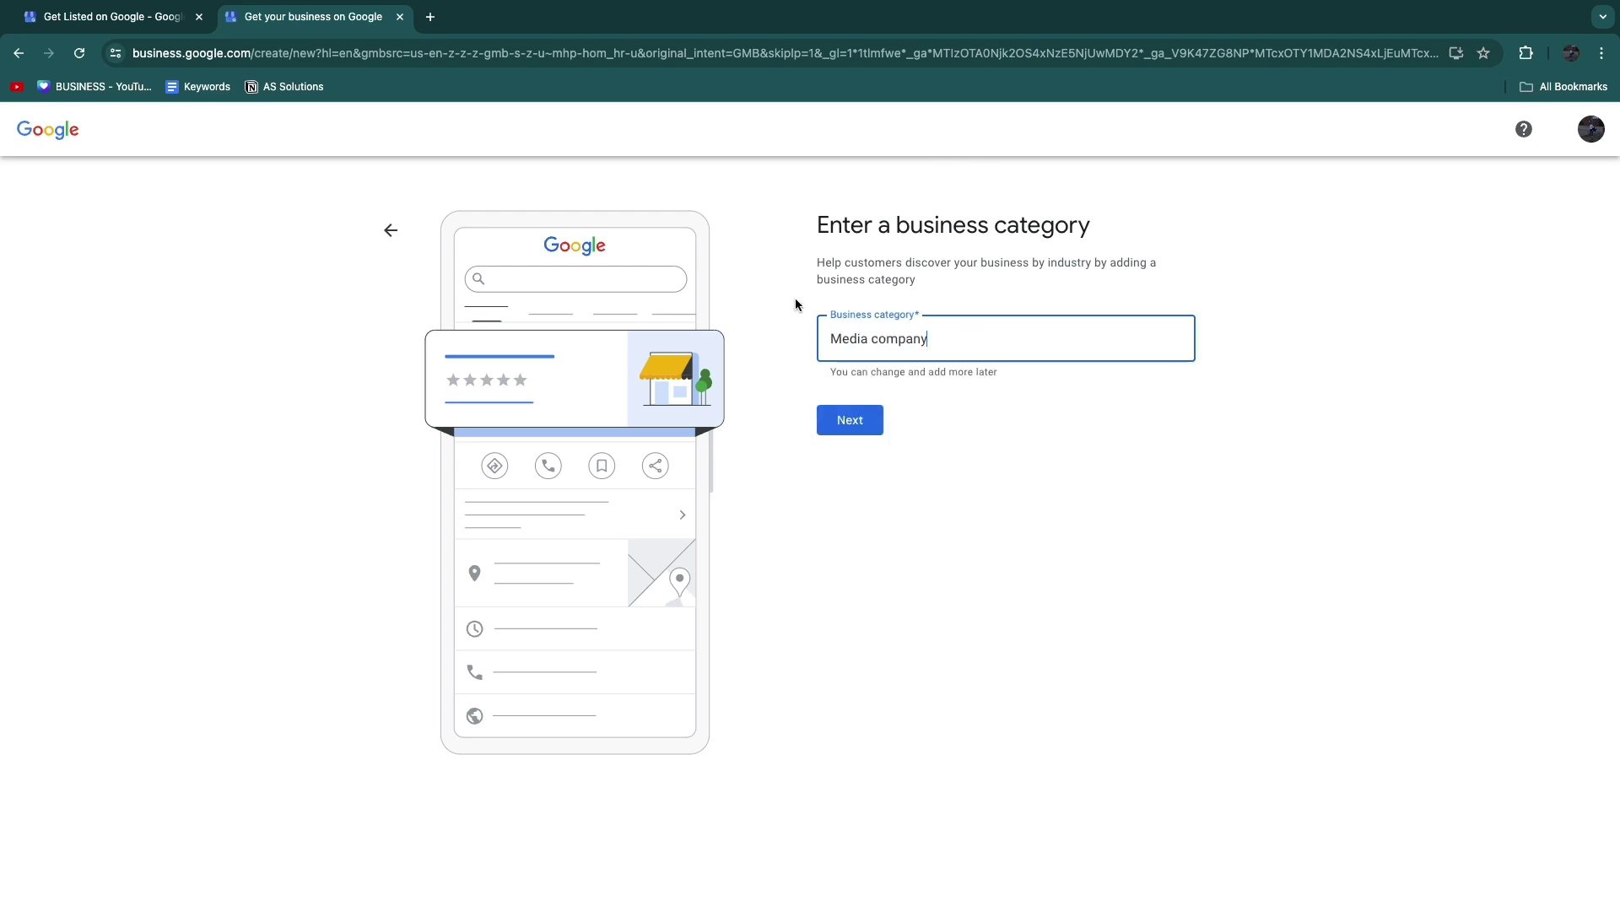
pyautogui.click(850, 420)
# - Skip adding service areas and set the business region to Netherlands
pyautogui.moveTo(806, 223); pyautogui.dragTo(1106, 253)
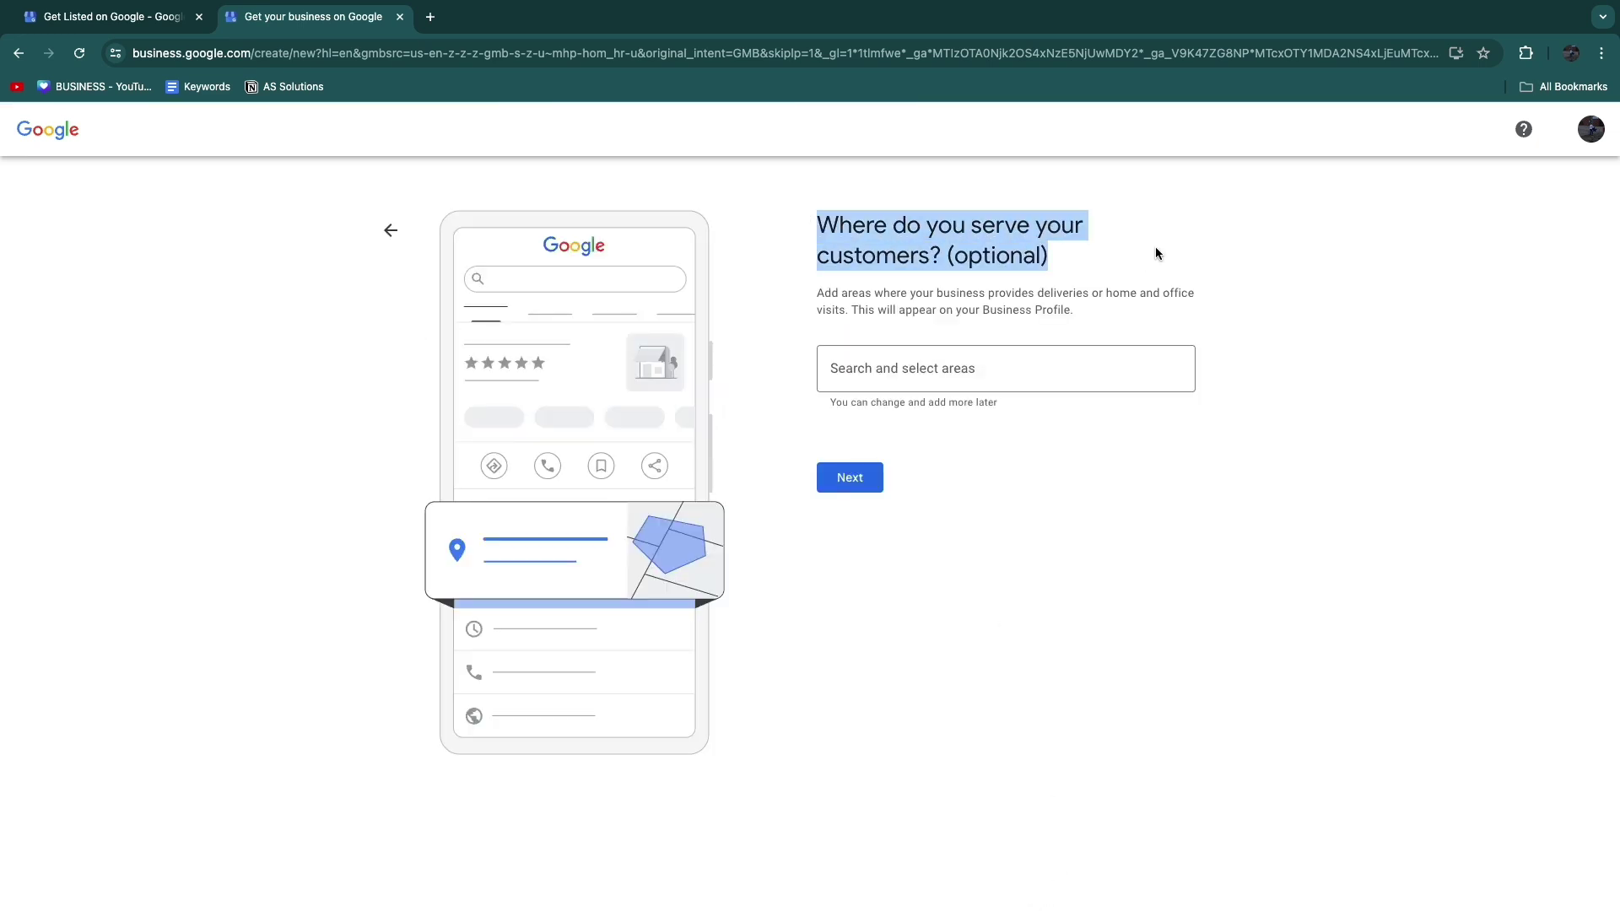
pyautogui.click(1034, 494)
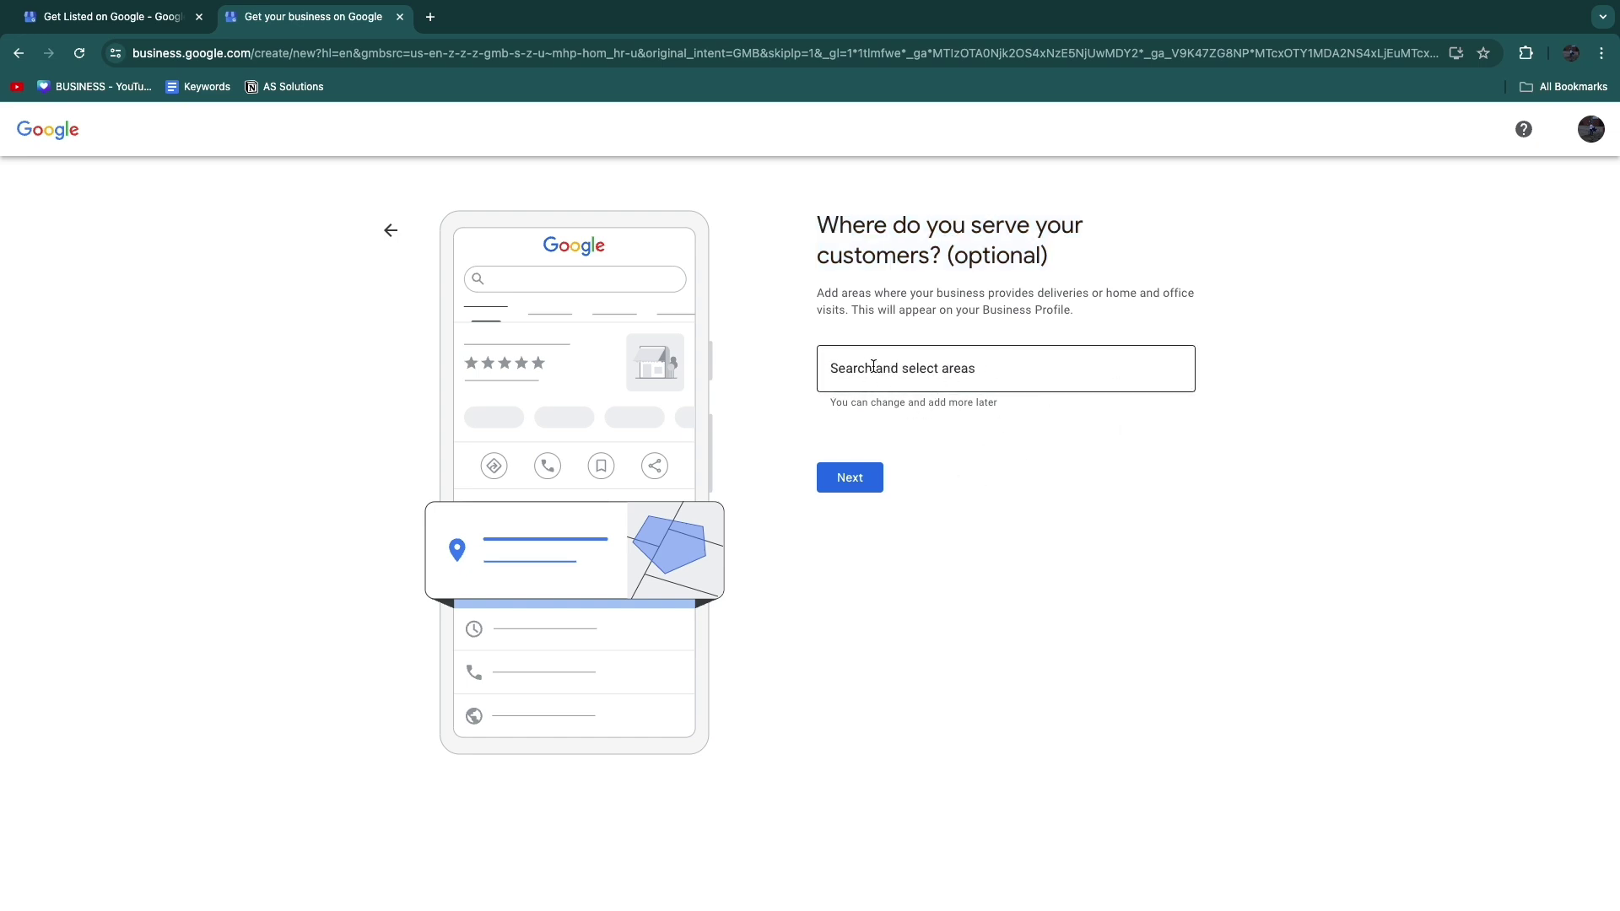
pyautogui.click(850, 478)
pyautogui.moveTo(817, 225); pyautogui.dragTo(1114, 275)
pyautogui.click(902, 326)
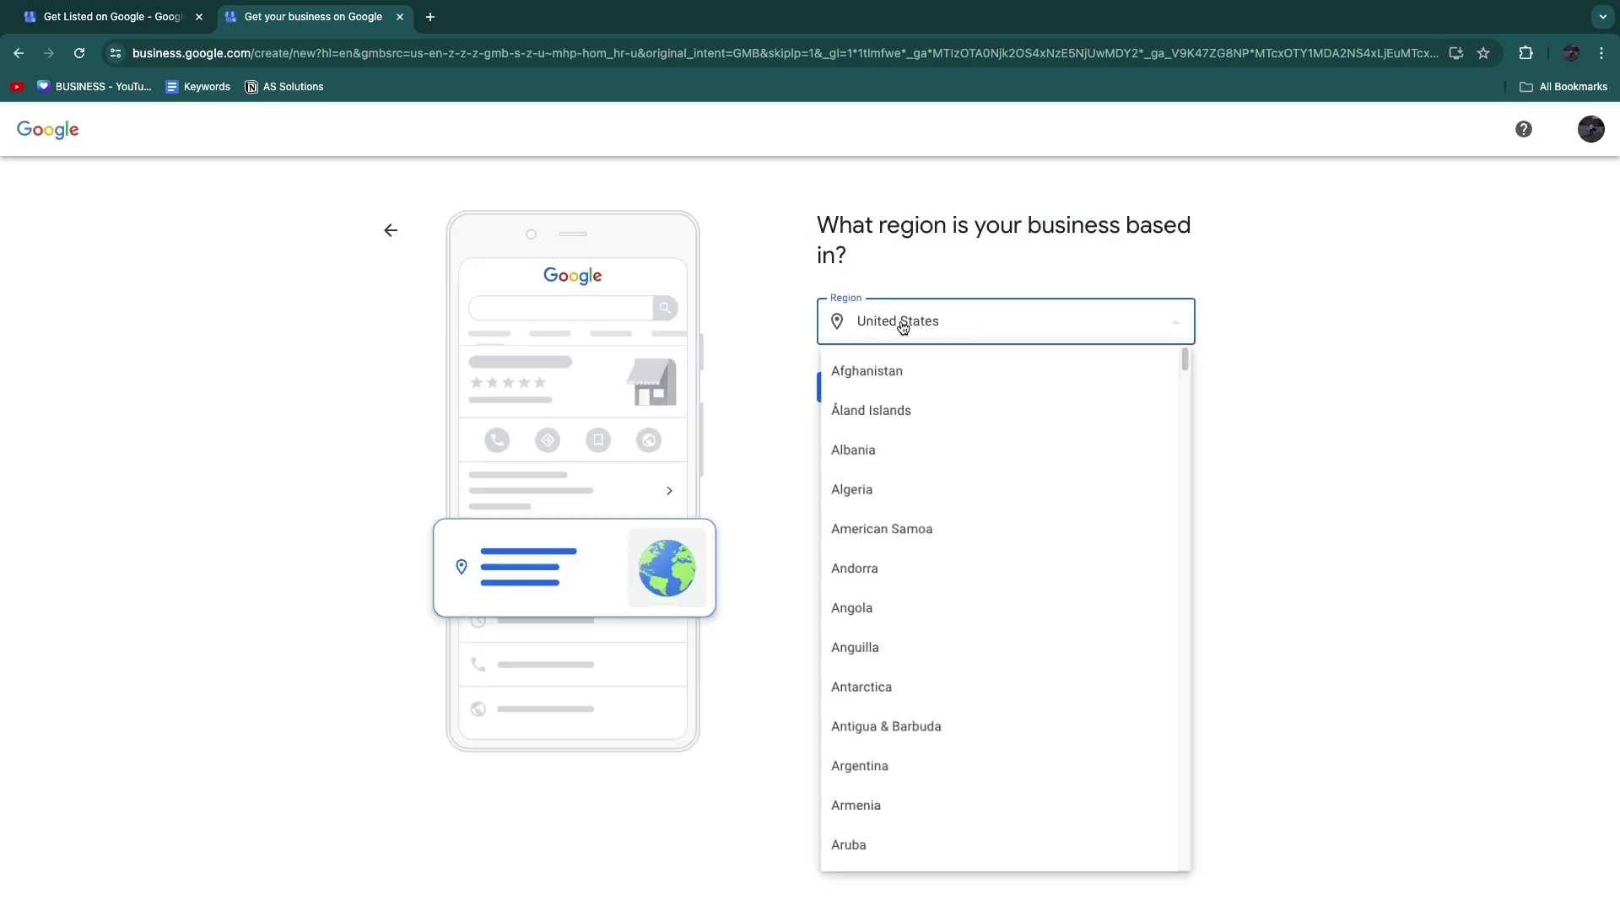
pyautogui.scroll(12, 936, 548)
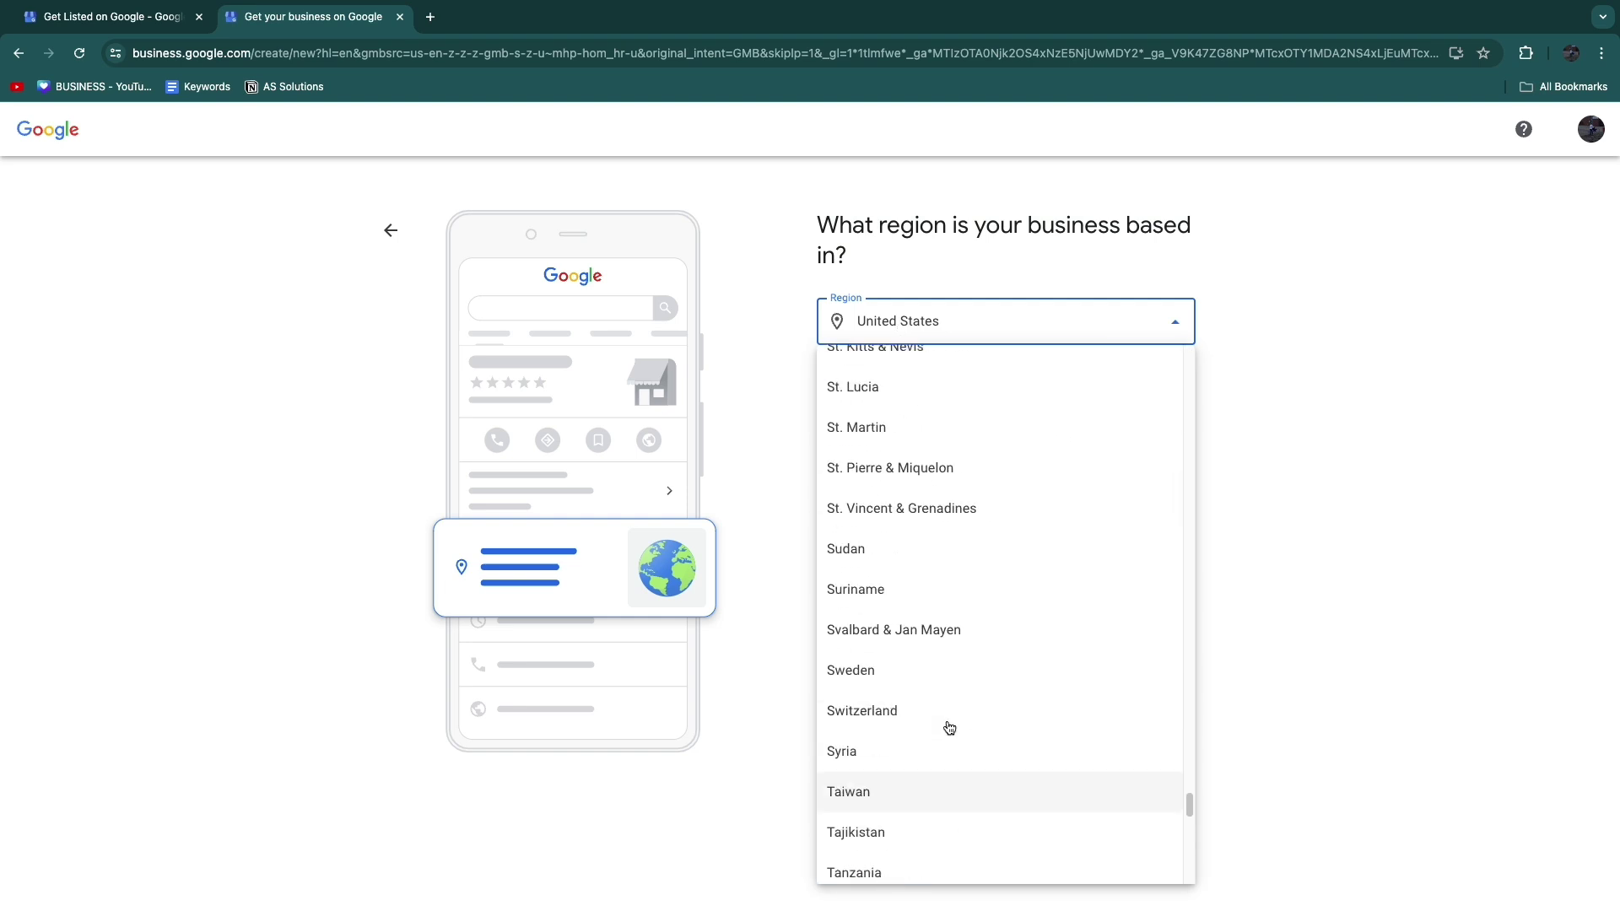
pyautogui.scroll(20, 937, 709)
pyautogui.click(859, 398)
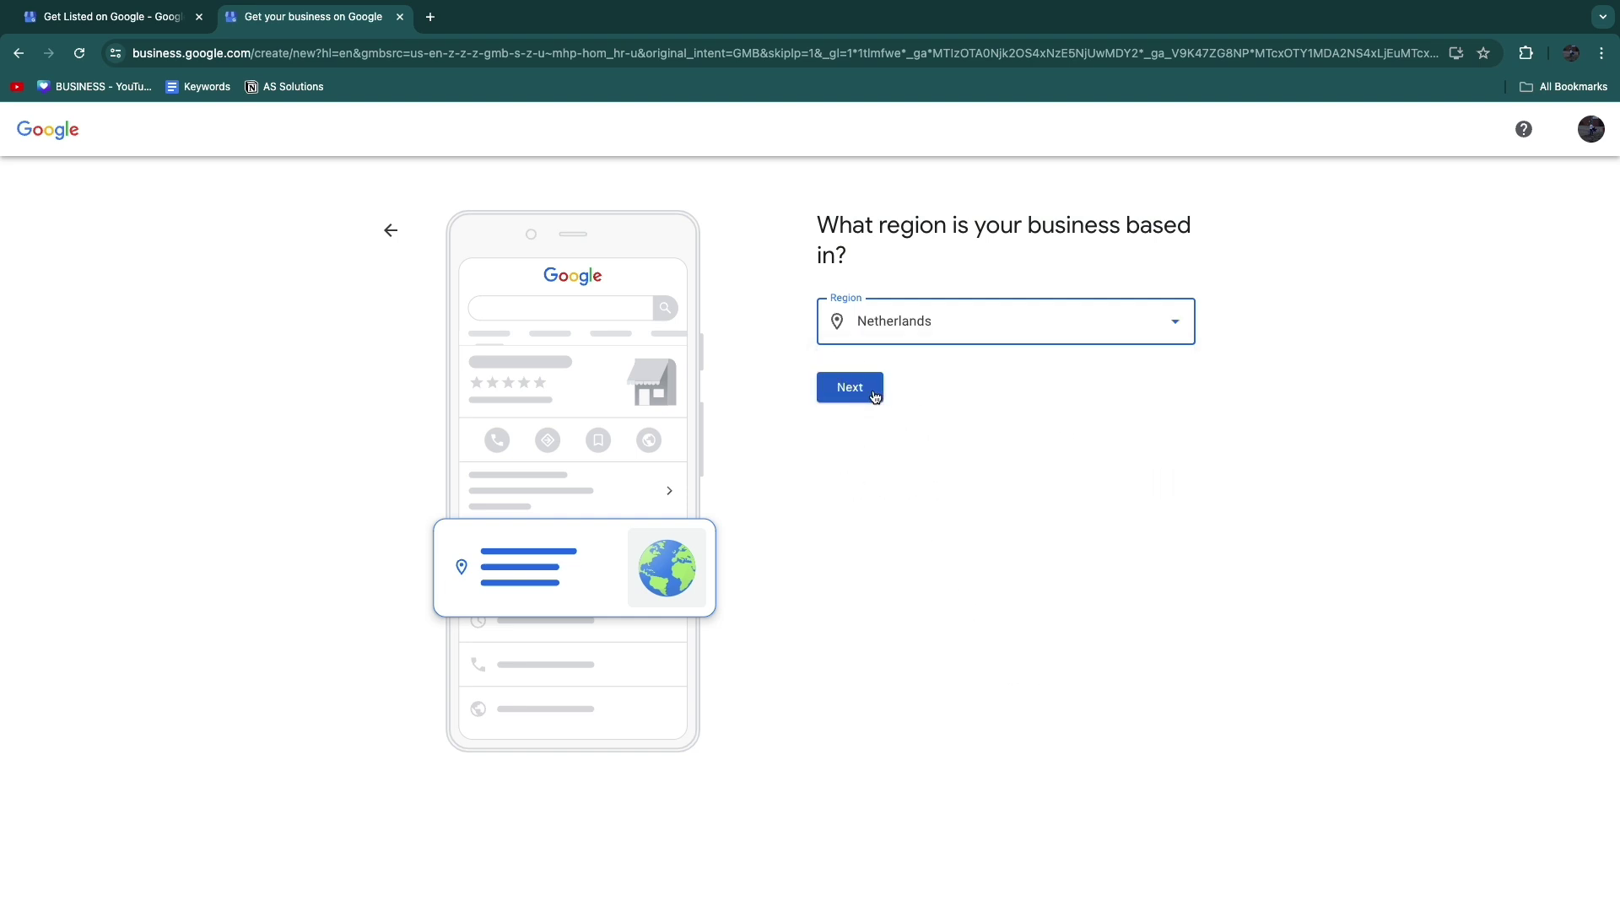
pyautogui.click(861, 394)
# - Paste the business phone number, leave Website empty, and submit the contact details
pyautogui.moveTo(815, 226); pyautogui.dragTo(1176, 284)
pyautogui.click(1302, 277)
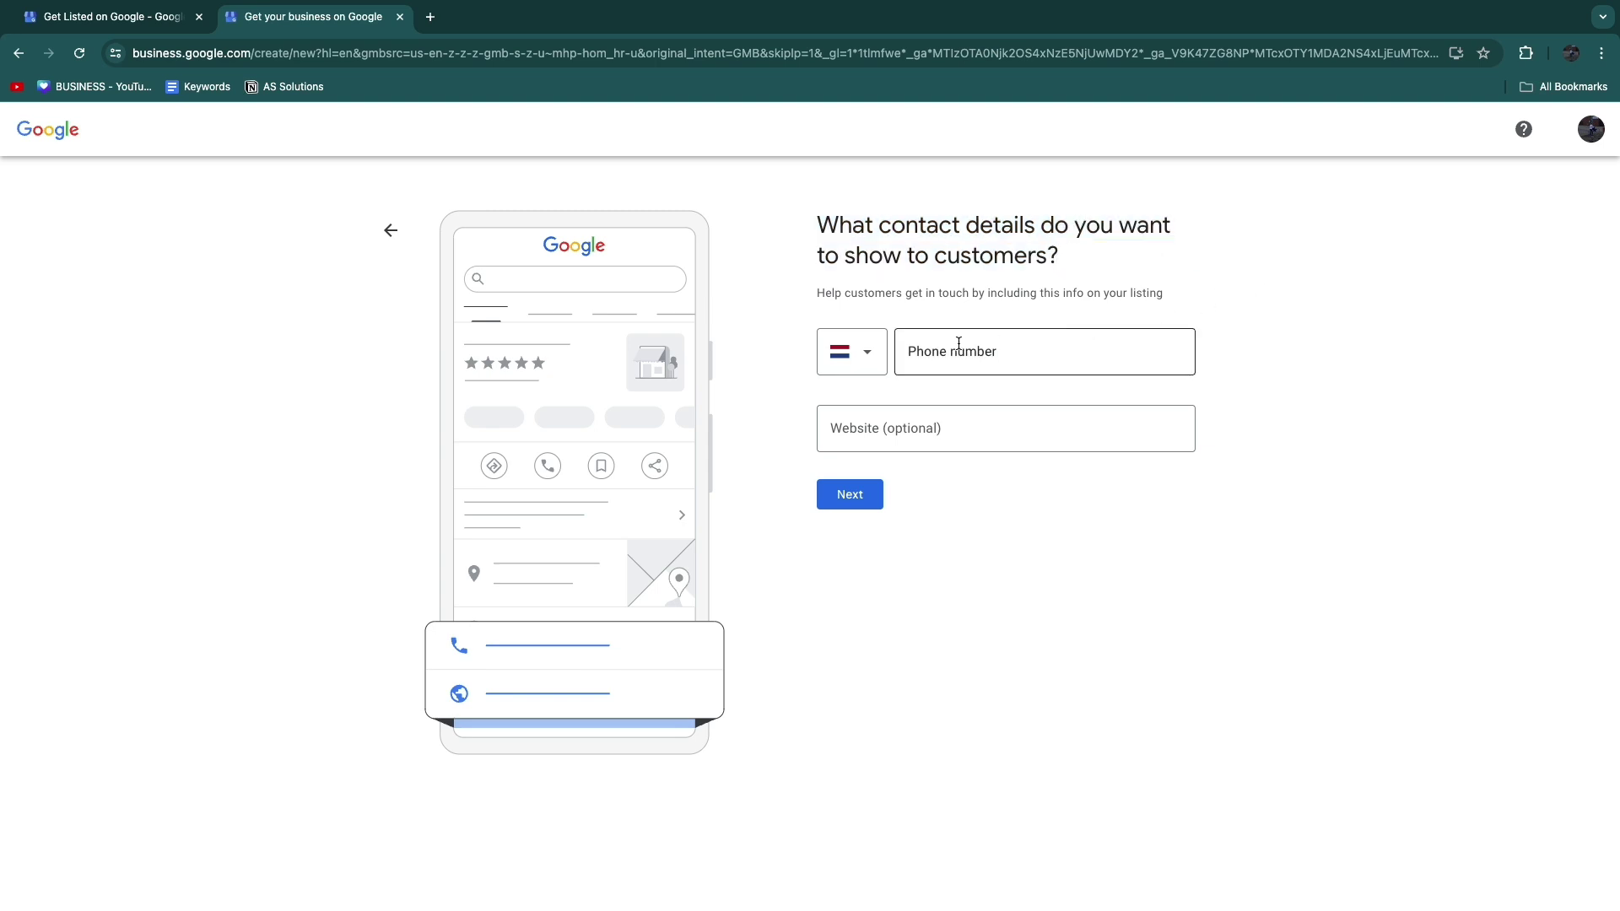
pyautogui.click(1023, 348)
pyautogui.hotkey('ctrl', 'v')
pyautogui.click(842, 496)
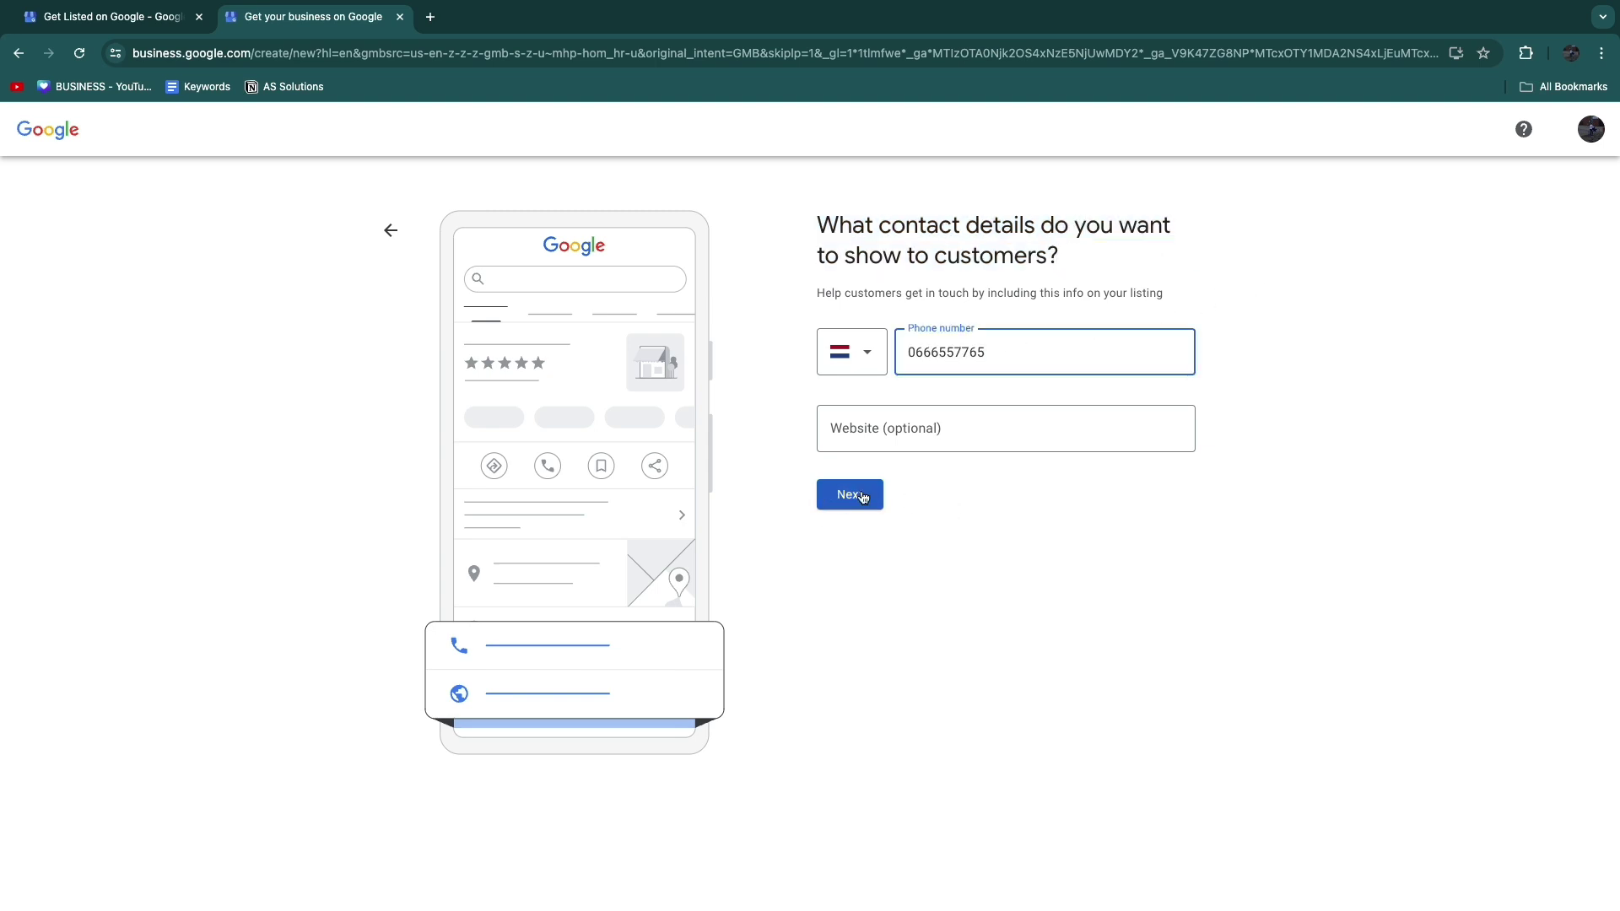
pyautogui.moveTo(817, 264); pyautogui.dragTo(1198, 260)
# - Review the welcome page benefits and leave the news and tips option unticked
pyautogui.click(1125, 259)
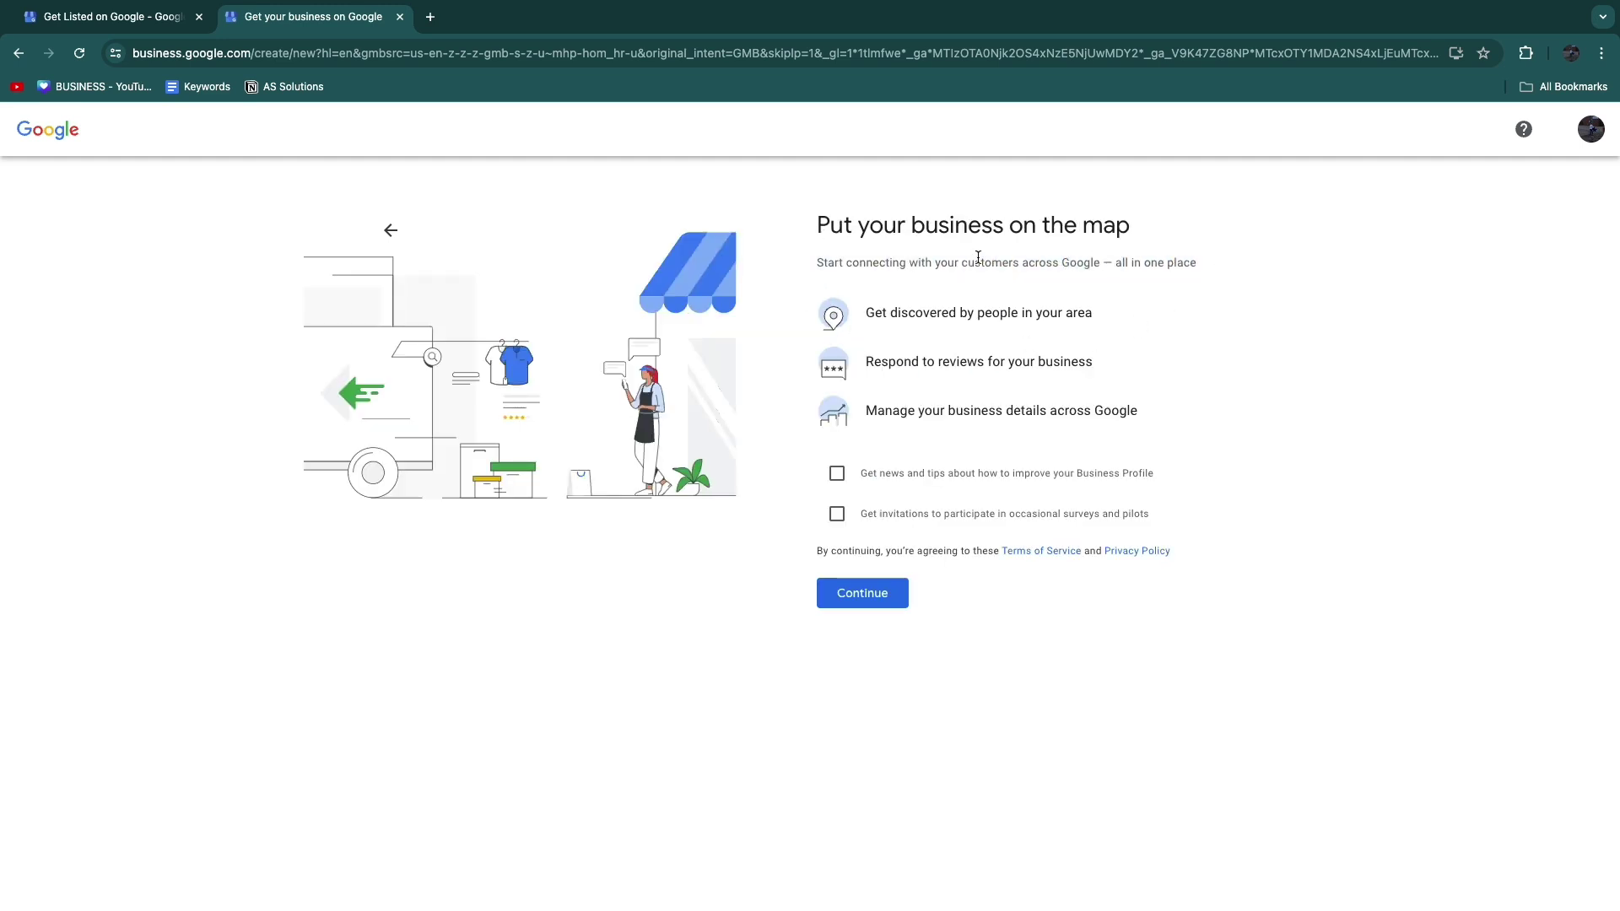
pyautogui.moveTo(869, 313); pyautogui.dragTo(1141, 318)
pyautogui.moveTo(863, 361); pyautogui.dragTo(1171, 365)
pyautogui.click(967, 407)
pyautogui.tripleClick(1009, 418)
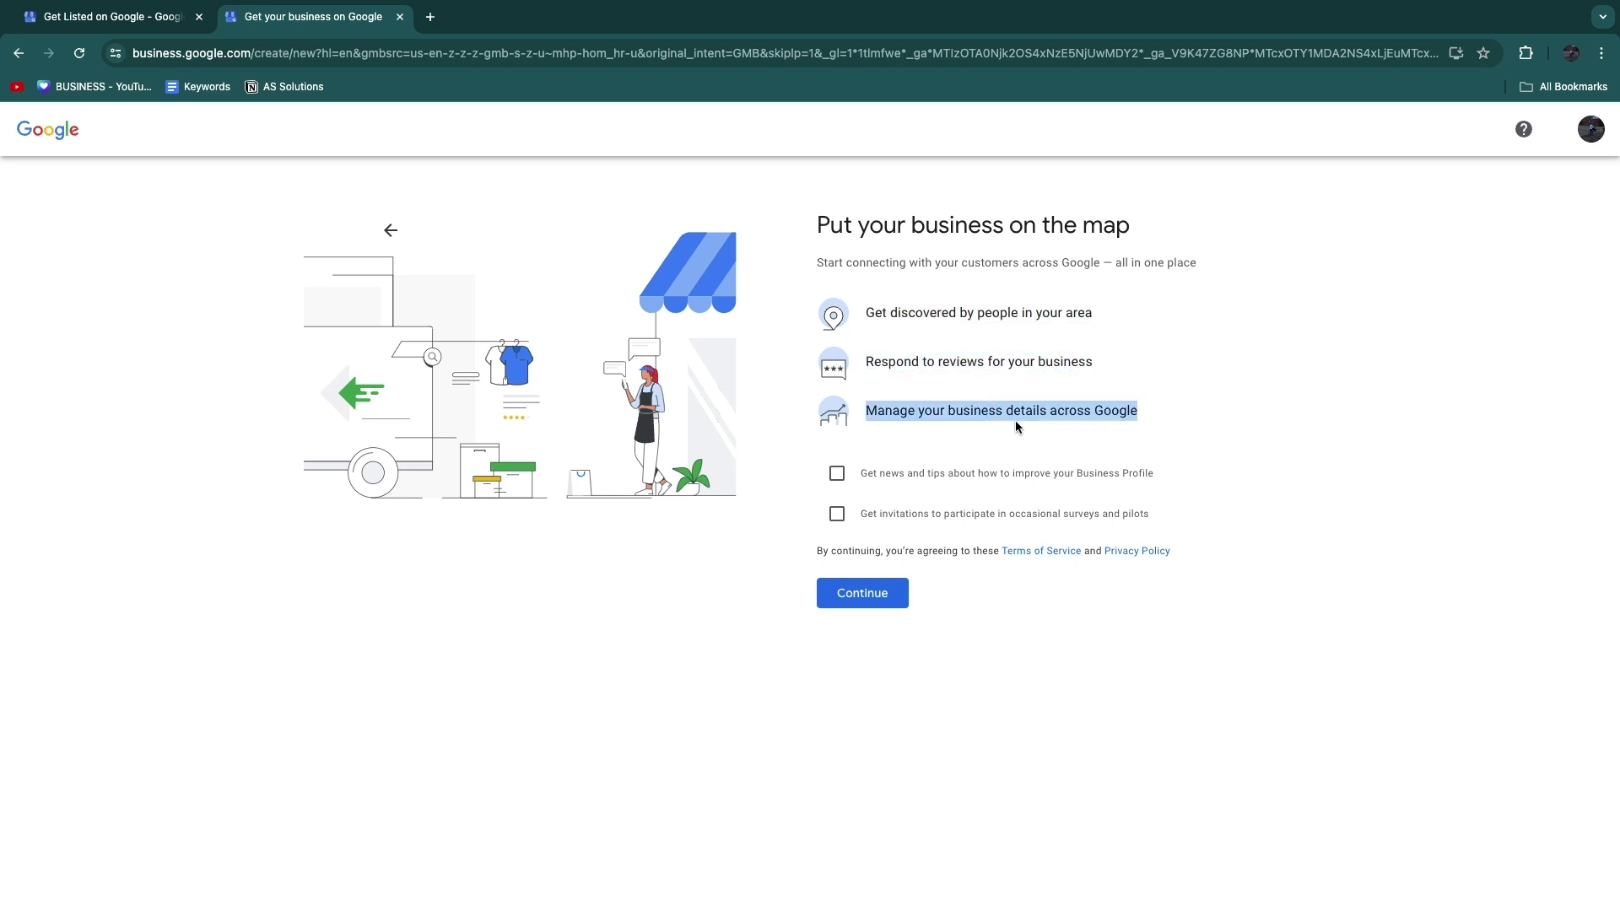
pyautogui.click(1090, 461)
pyautogui.moveTo(874, 479); pyautogui.dragTo(1147, 473)
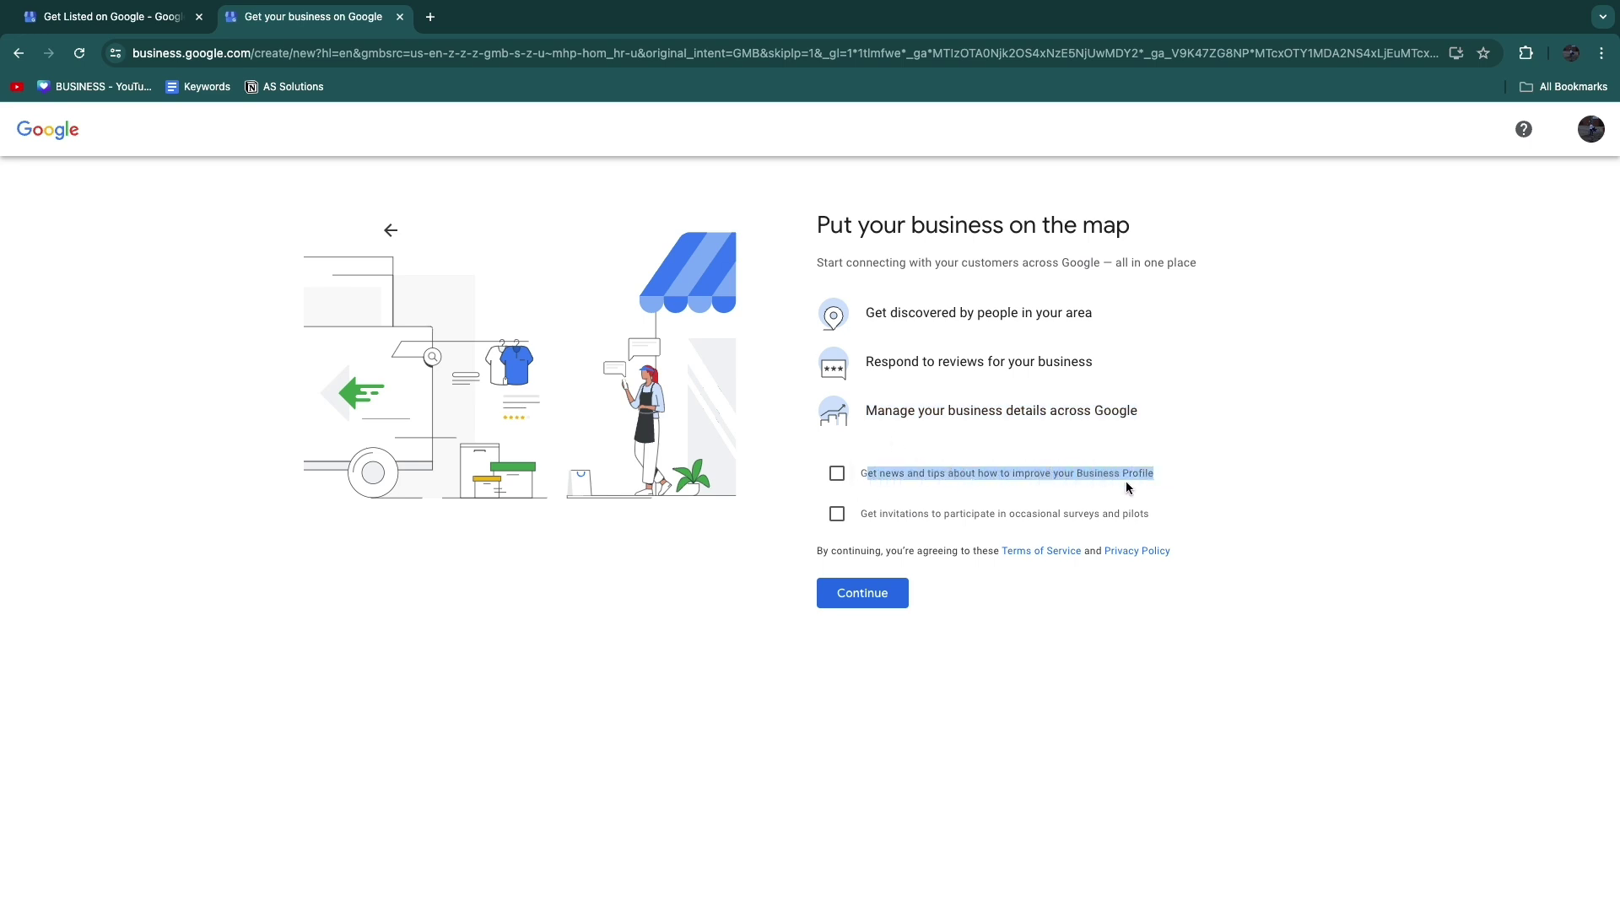
pyautogui.click(838, 478)
pyautogui.click(841, 481)
# - Leave survey invitations unticked and accept the Terms of Service
pyautogui.moveTo(861, 514); pyautogui.dragTo(1170, 523)
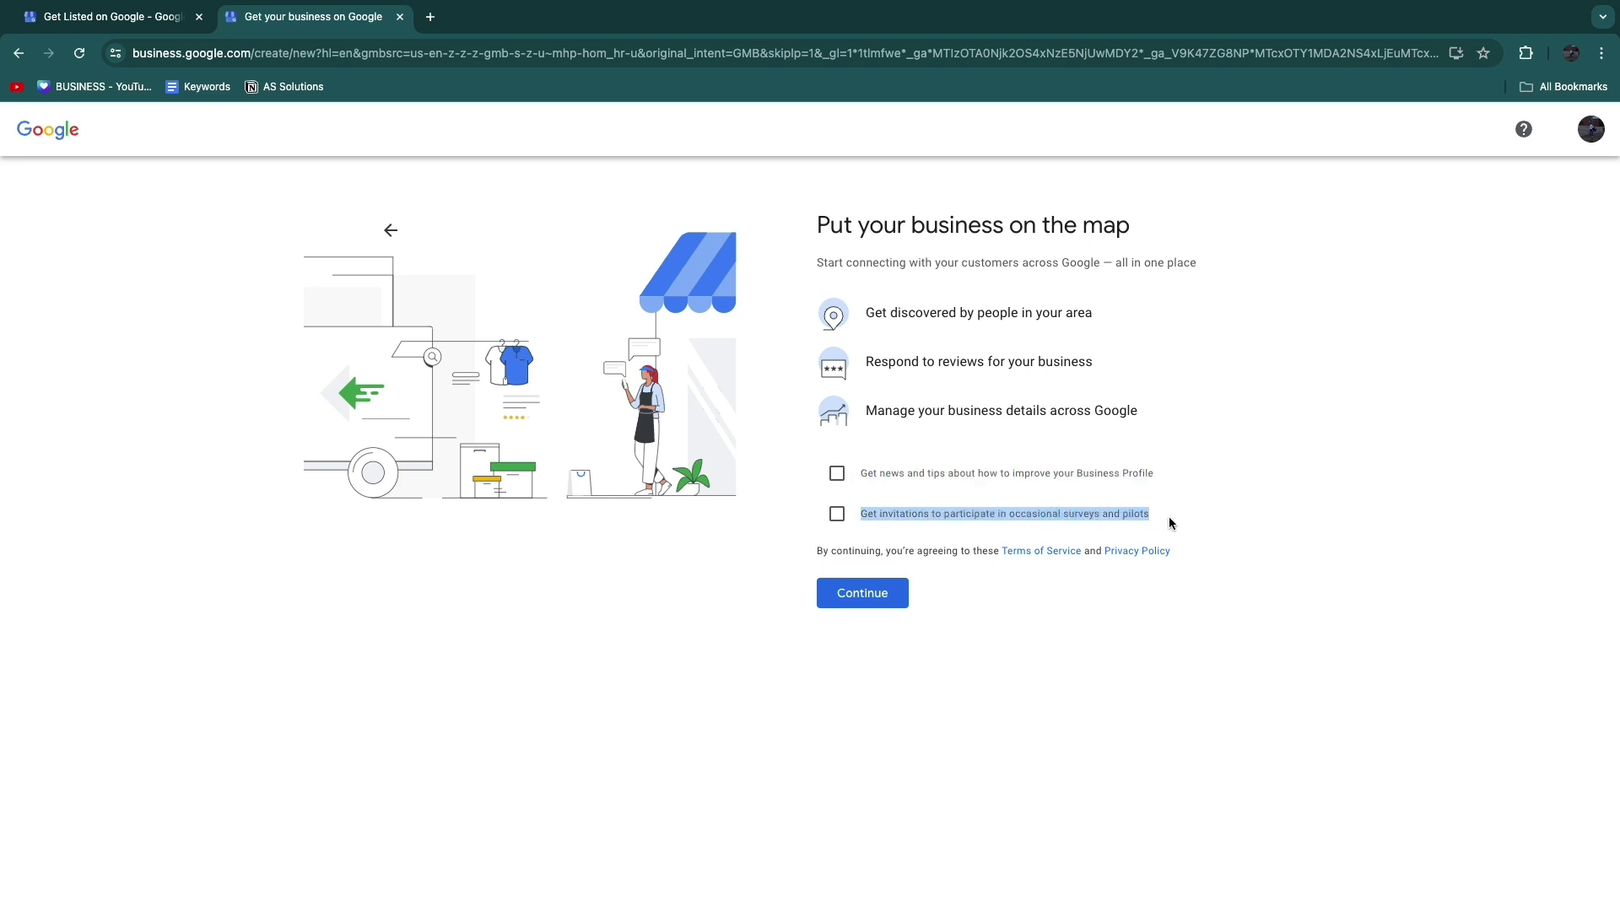
pyautogui.click(843, 528)
pyautogui.click(849, 529)
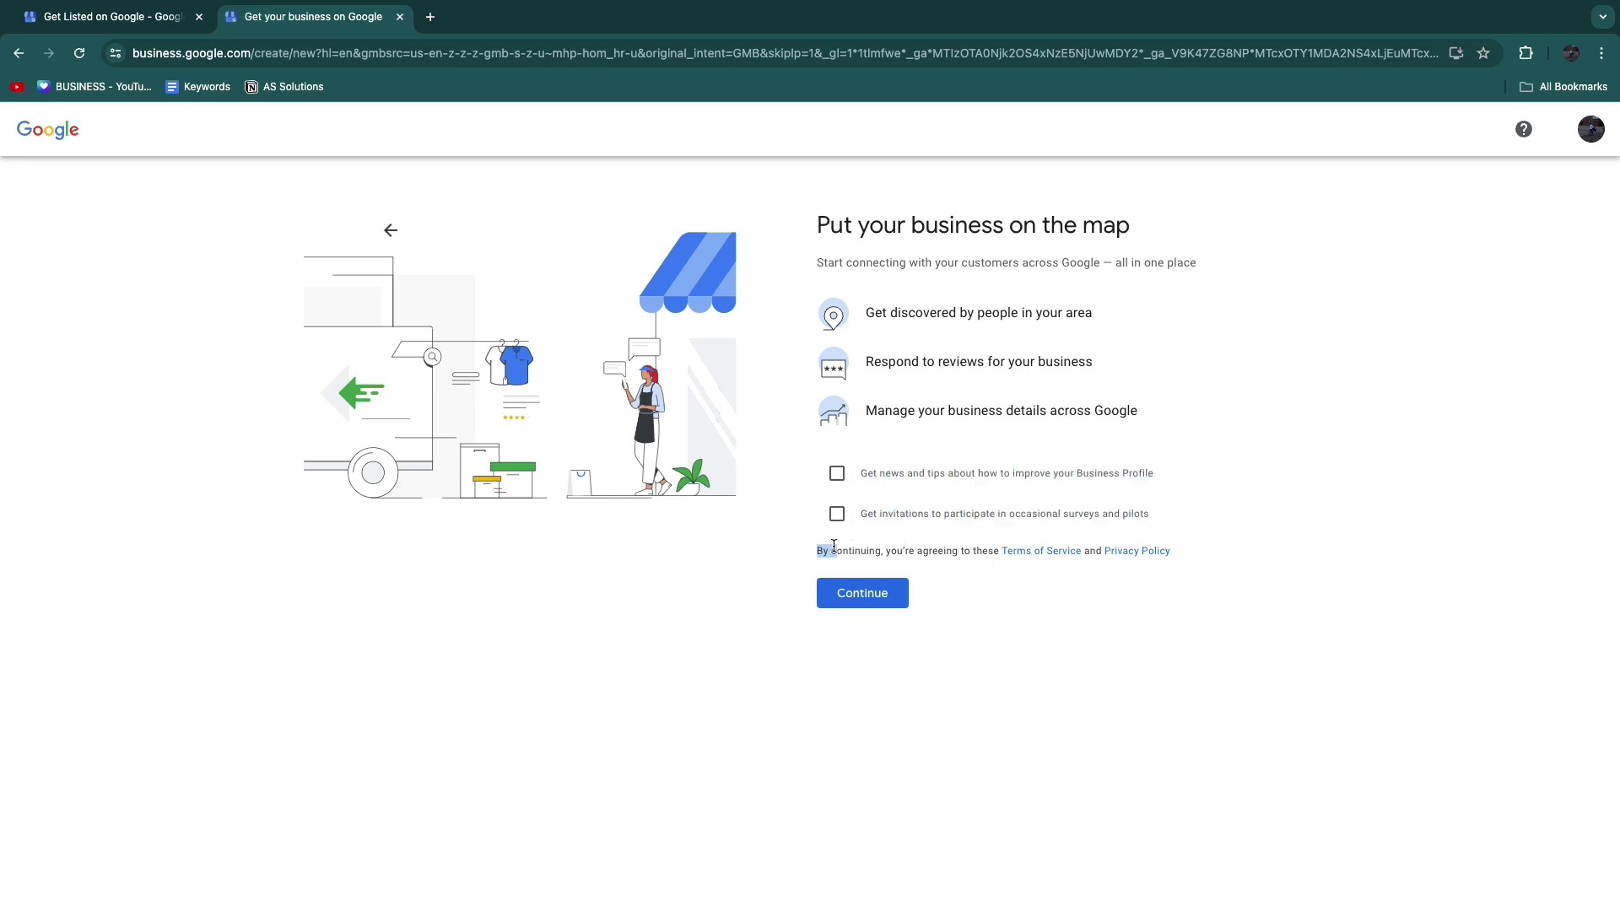
pyautogui.moveTo(819, 551); pyautogui.dragTo(1199, 564)
pyautogui.click(1004, 548)
pyautogui.click(1258, 570)
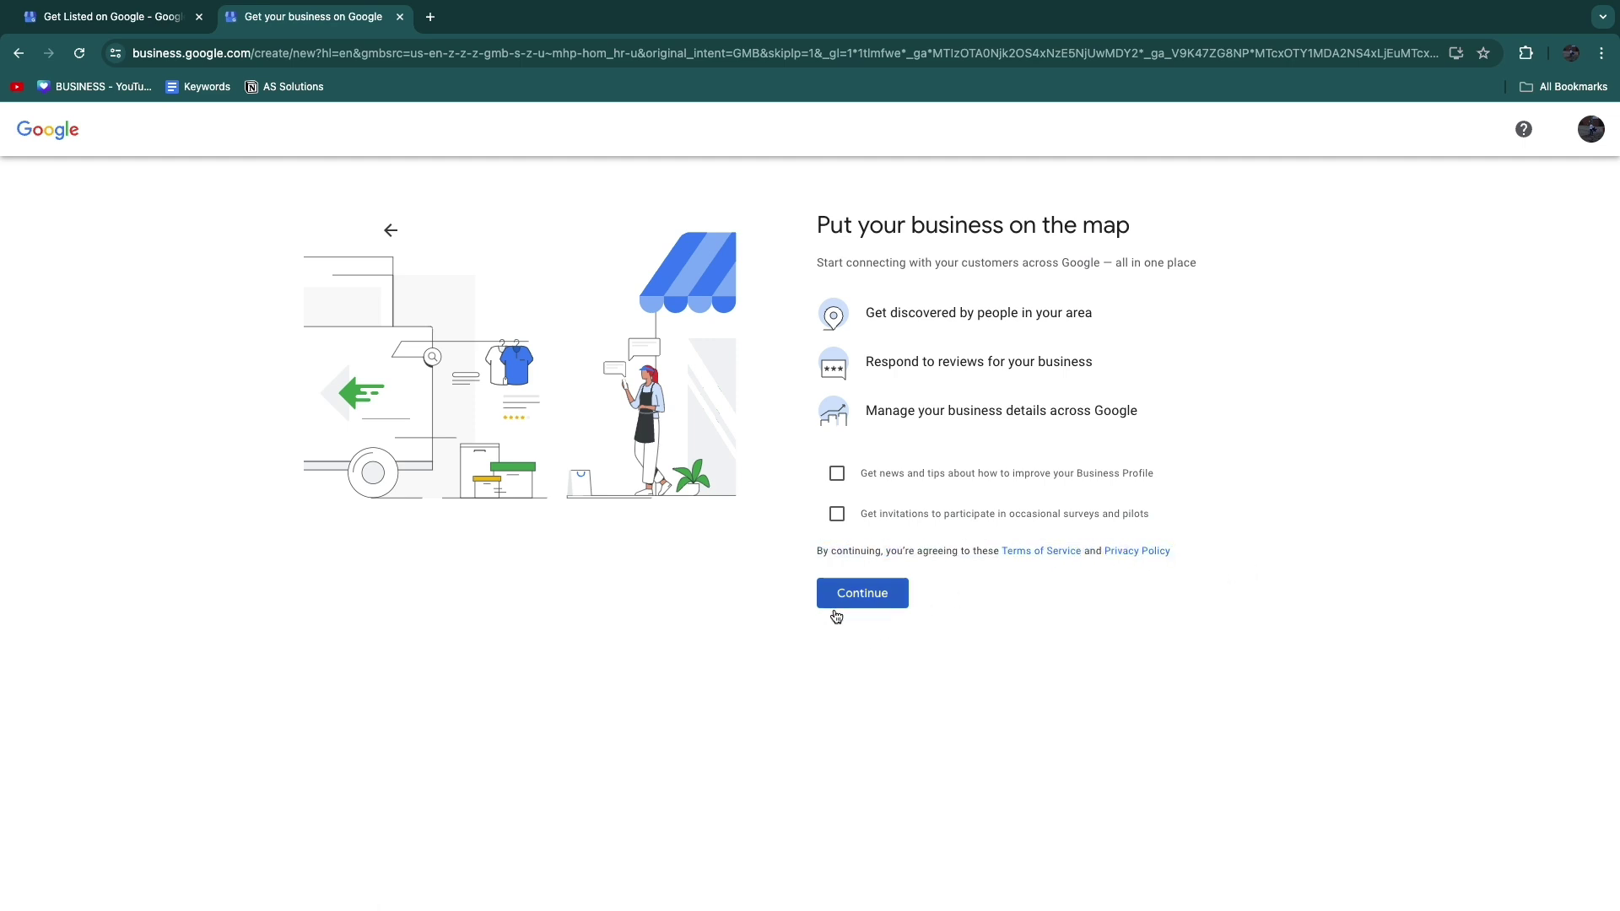
pyautogui.click(862, 588)
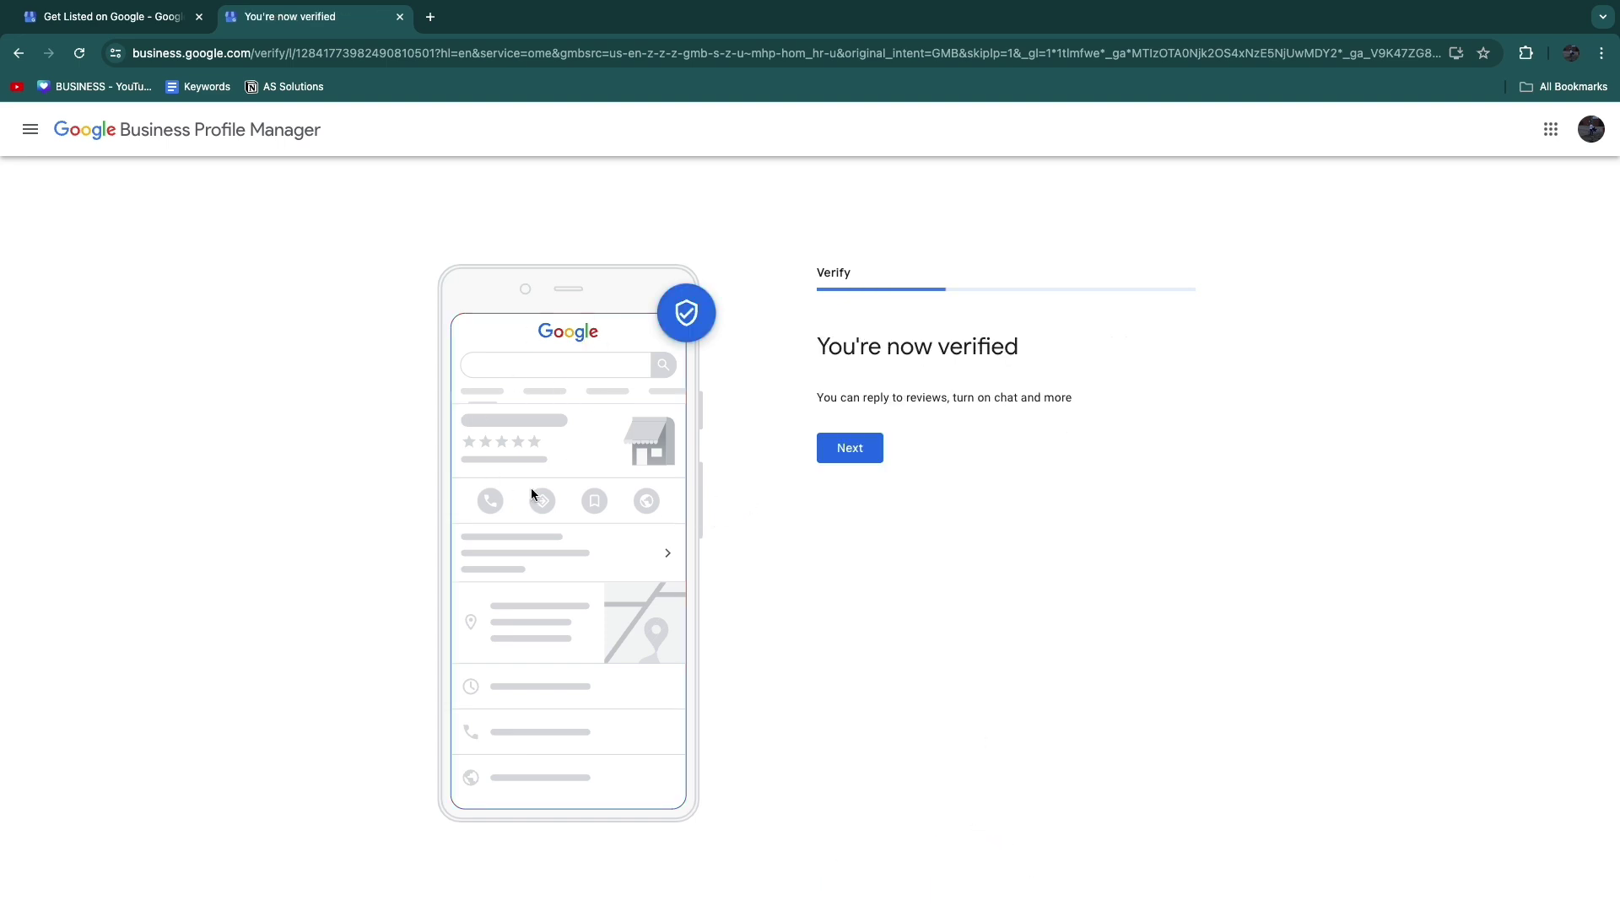
# - Read the 'You're now verified' message and proceed to profile setup
pyautogui.moveTo(815, 353); pyautogui.dragTo(1021, 343)
pyautogui.moveTo(816, 398); pyautogui.dragTo(1119, 396)
pyautogui.click(820, 454)
pyautogui.click(872, 452)
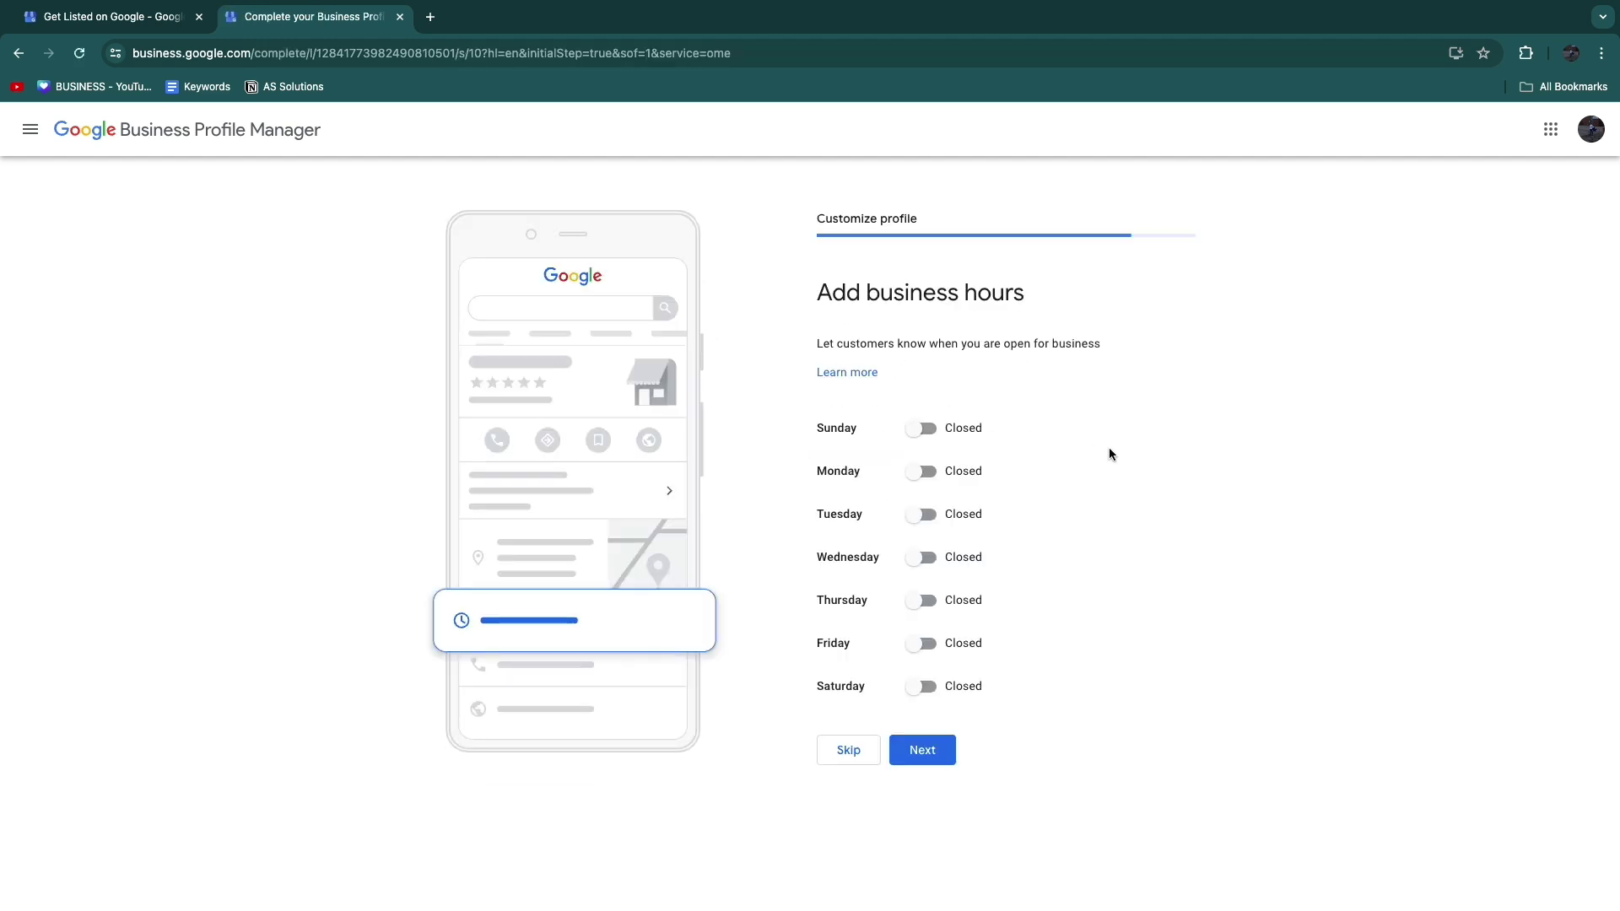
# - Switch Monday through Friday to Open
pyautogui.click(924, 471)
pyautogui.click(922, 541)
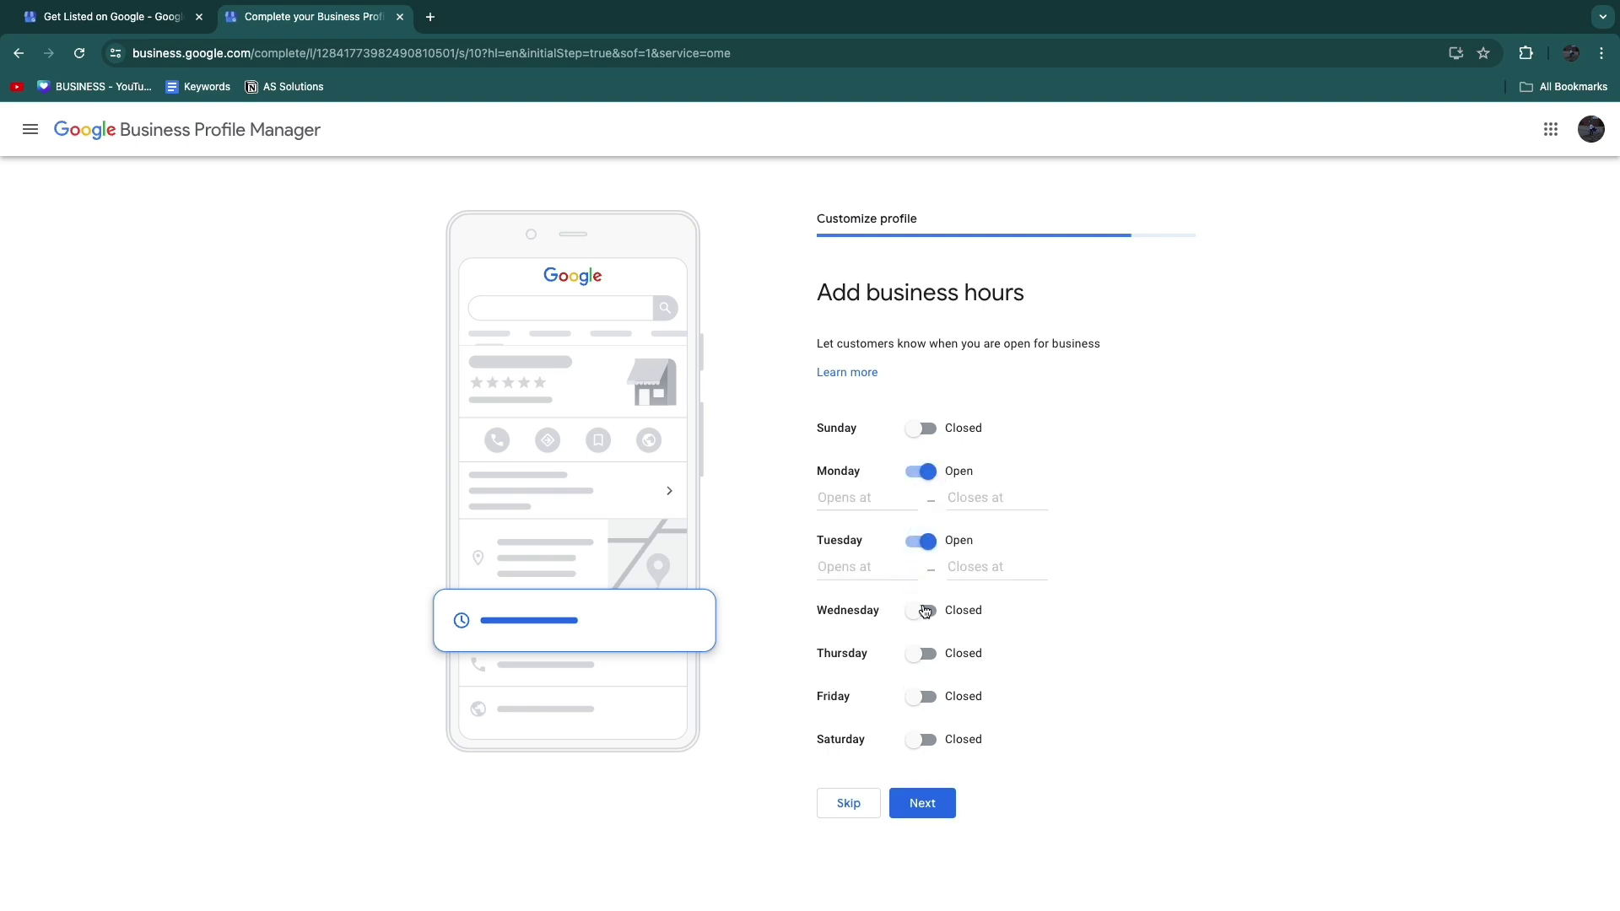
pyautogui.click(922, 610)
pyautogui.click(922, 680)
pyautogui.click(917, 749)
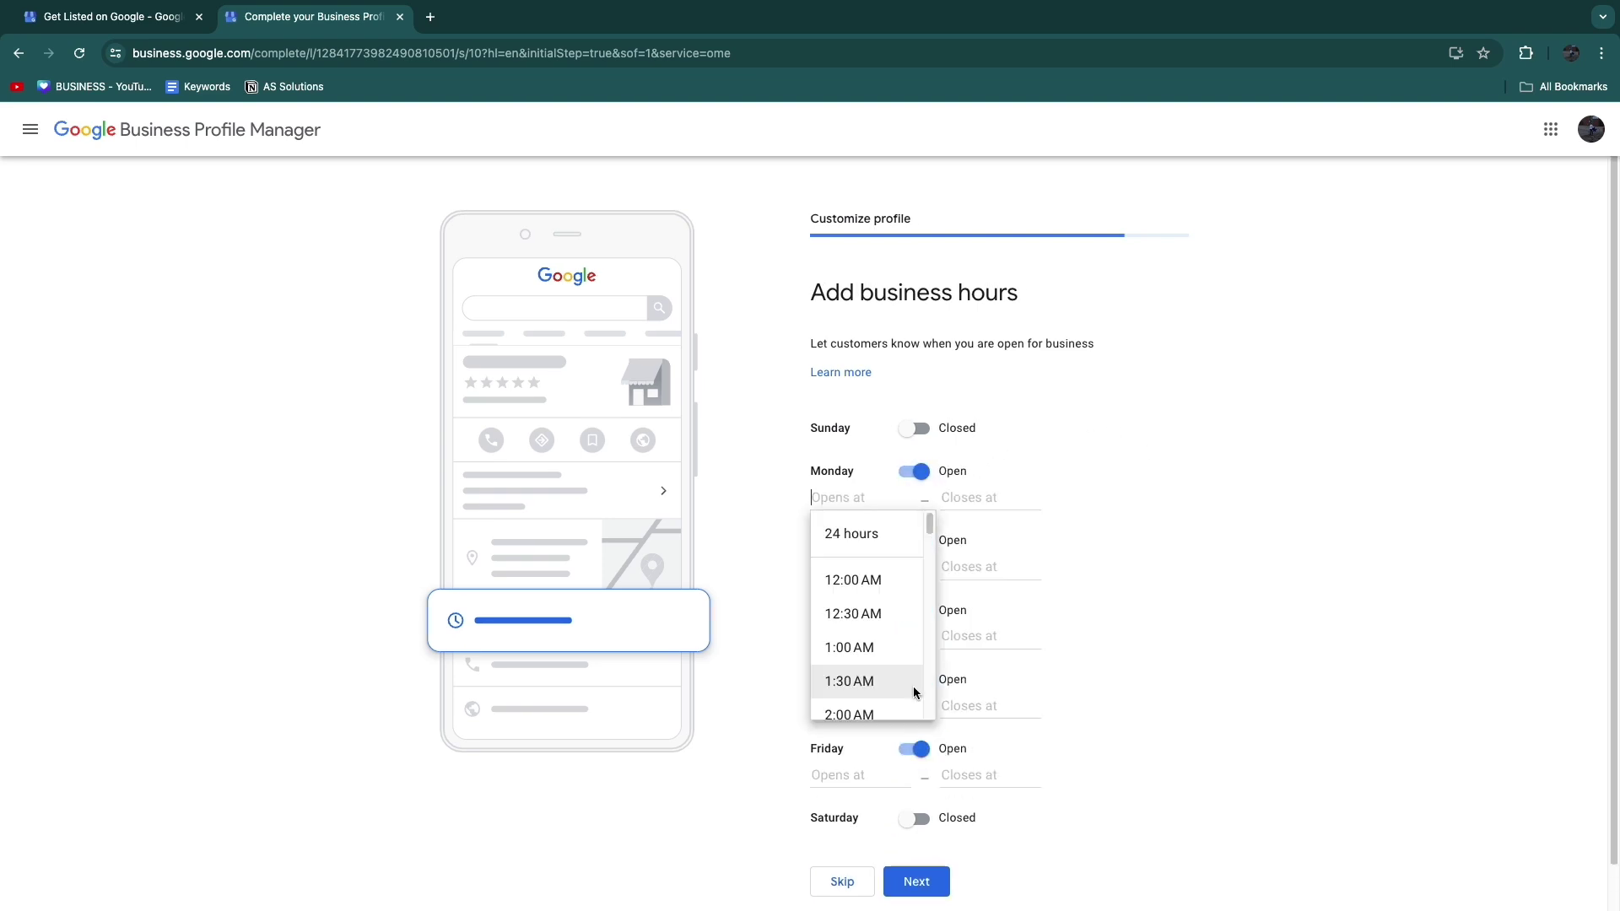
pyautogui.scroll(-7, 829, 675)
pyautogui.scroll(7, 832, 671)
pyautogui.scroll(-6, 844, 667)
# - Set Monday to 9:00 AM–5:00 PM and return Tuesday through Friday to Closed
pyautogui.click(883, 643)
pyautogui.click(975, 497)
pyautogui.scroll(-6, 975, 649)
pyautogui.scroll(-10, 974, 658)
pyautogui.click(976, 651)
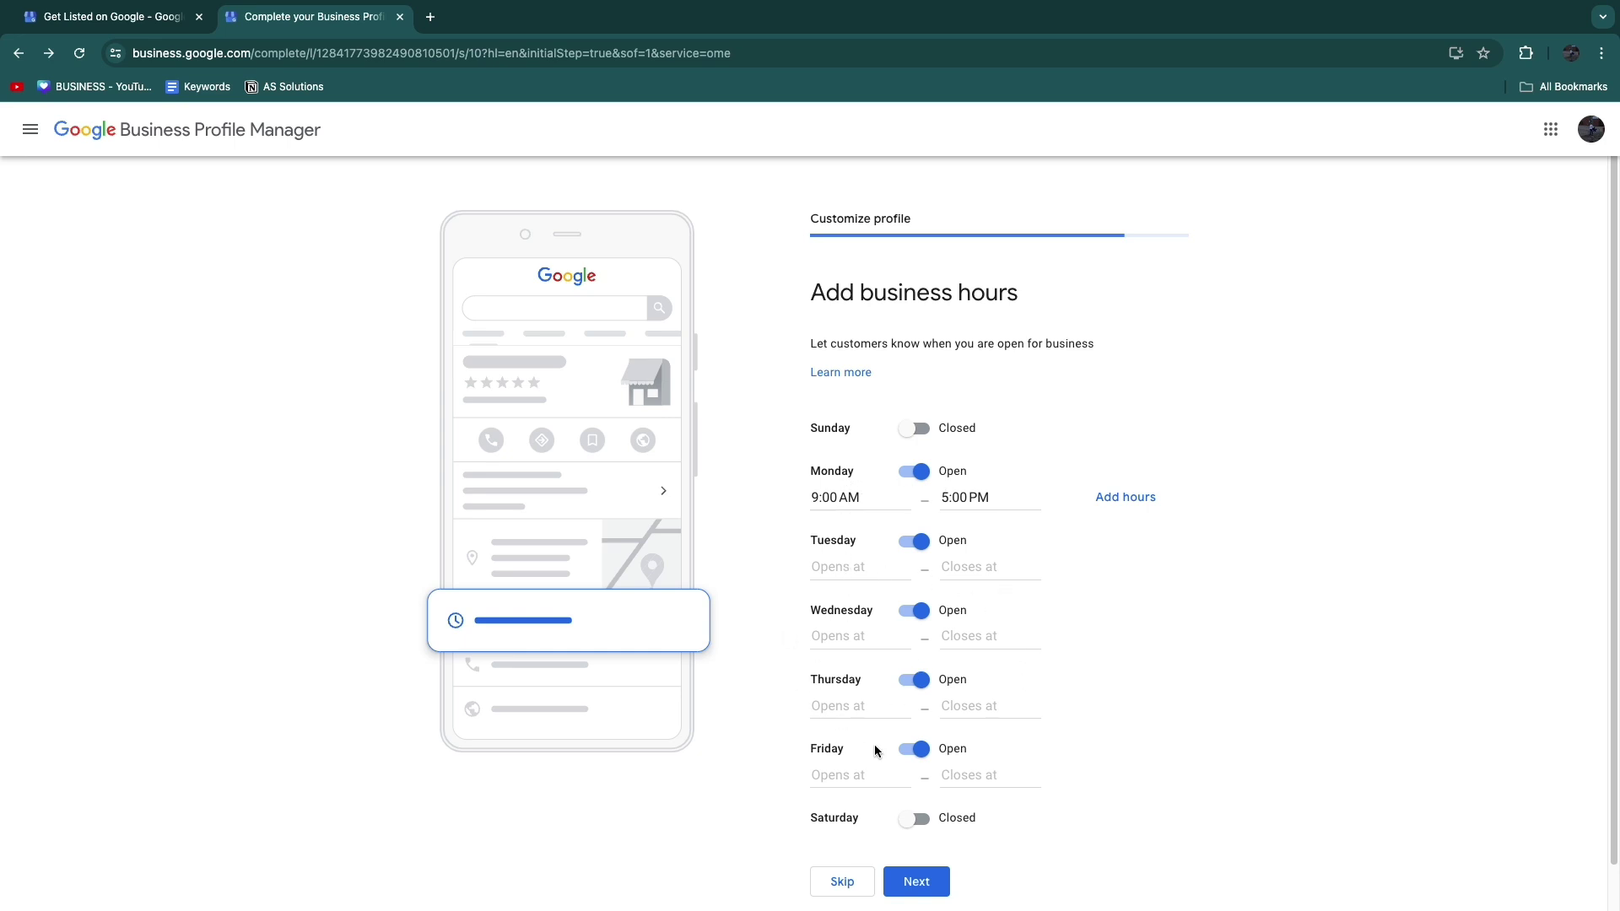
pyautogui.click(911, 748)
pyautogui.click(914, 679)
pyautogui.click(914, 610)
pyautogui.click(925, 541)
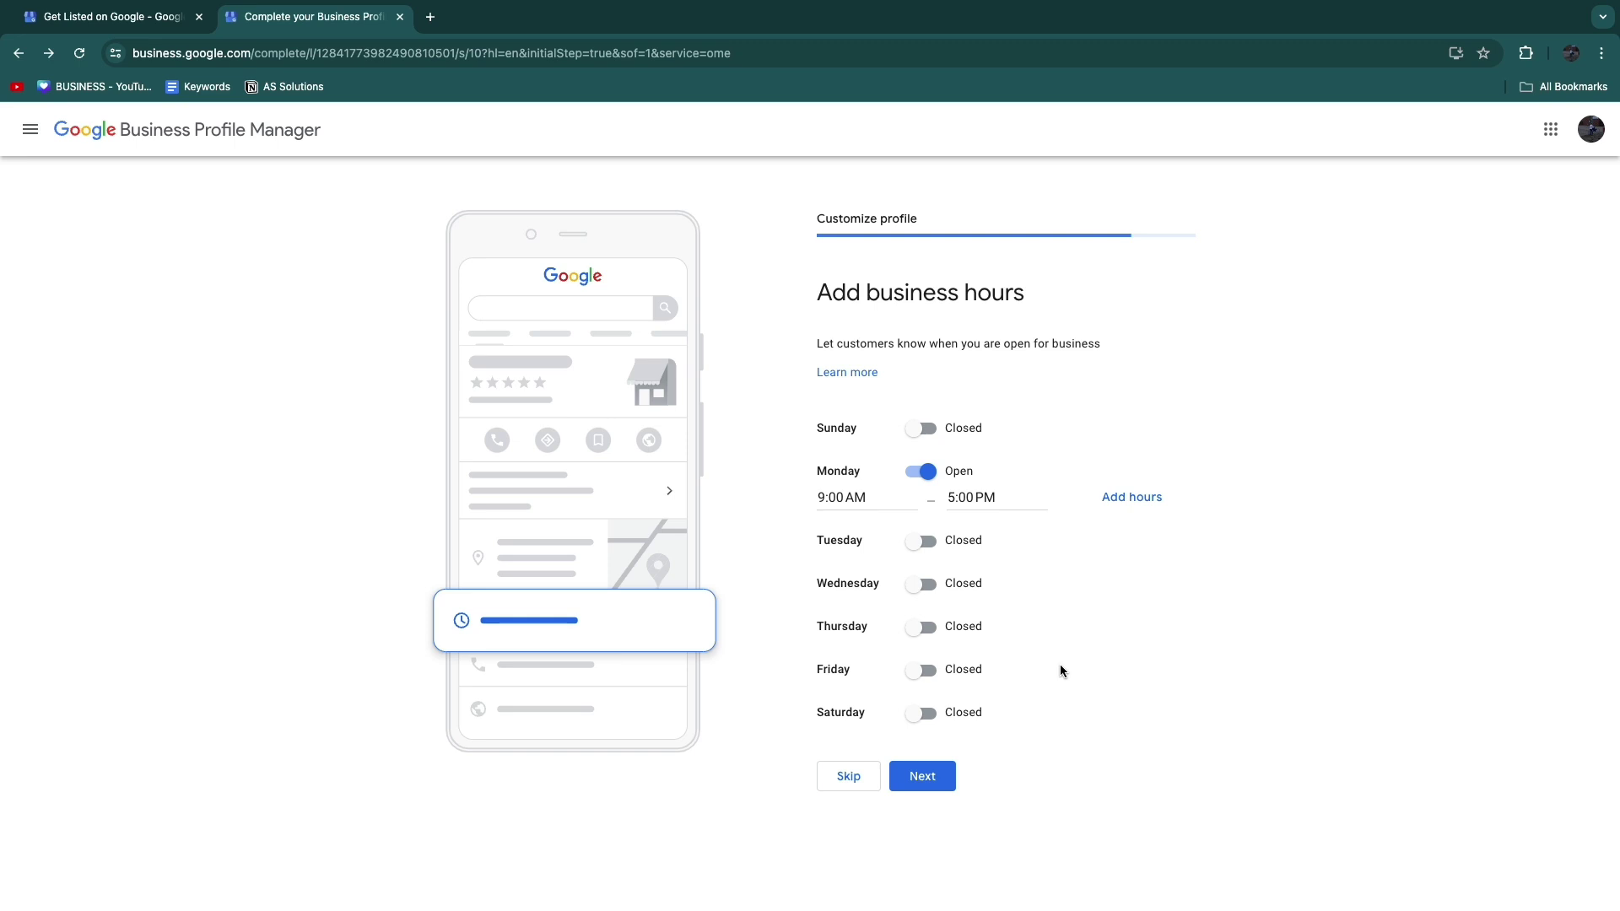
# - Save the business hours and skip the business description
pyautogui.click(945, 778)
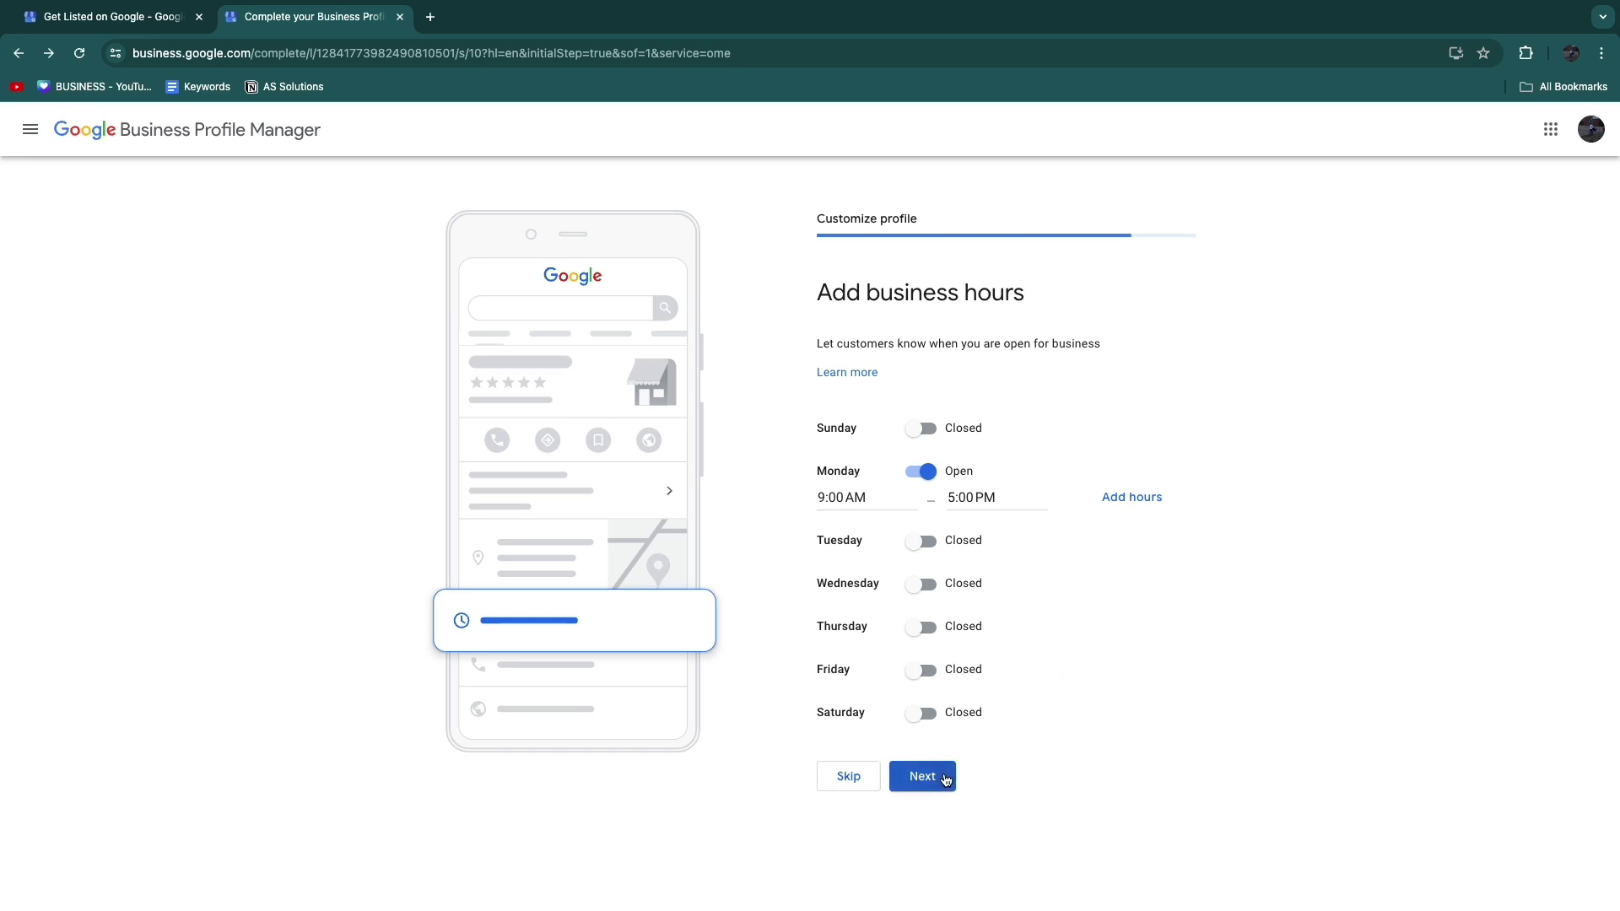
pyautogui.moveTo(823, 294); pyautogui.dragTo(1154, 311)
pyautogui.moveTo(821, 343); pyautogui.dragTo(1129, 383)
pyautogui.click(1129, 383)
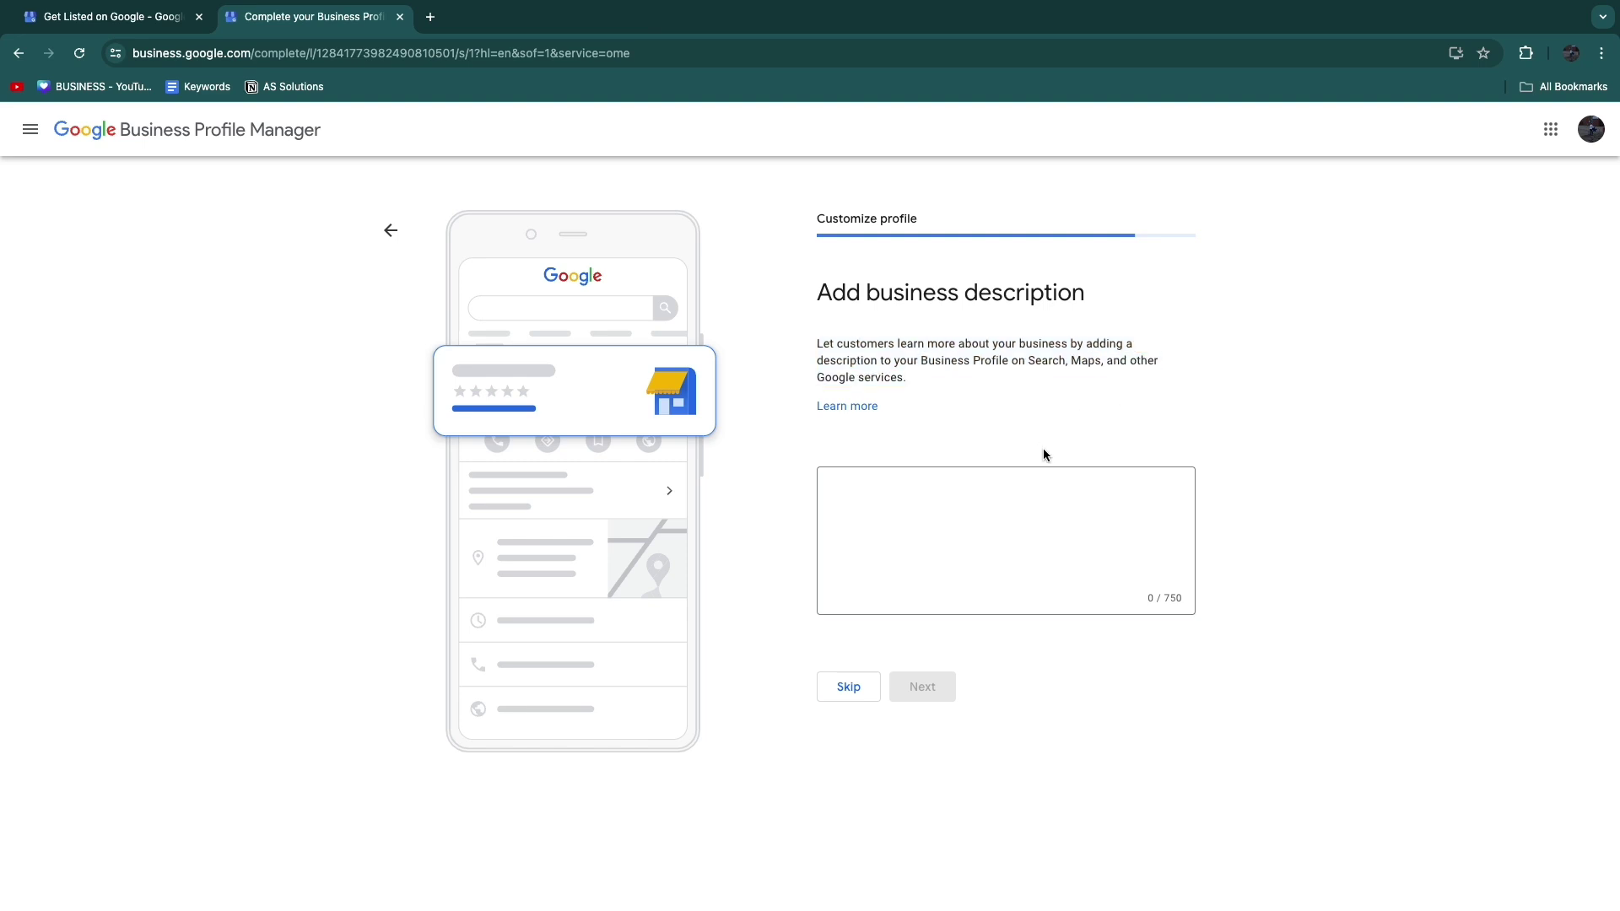
pyautogui.click(935, 544)
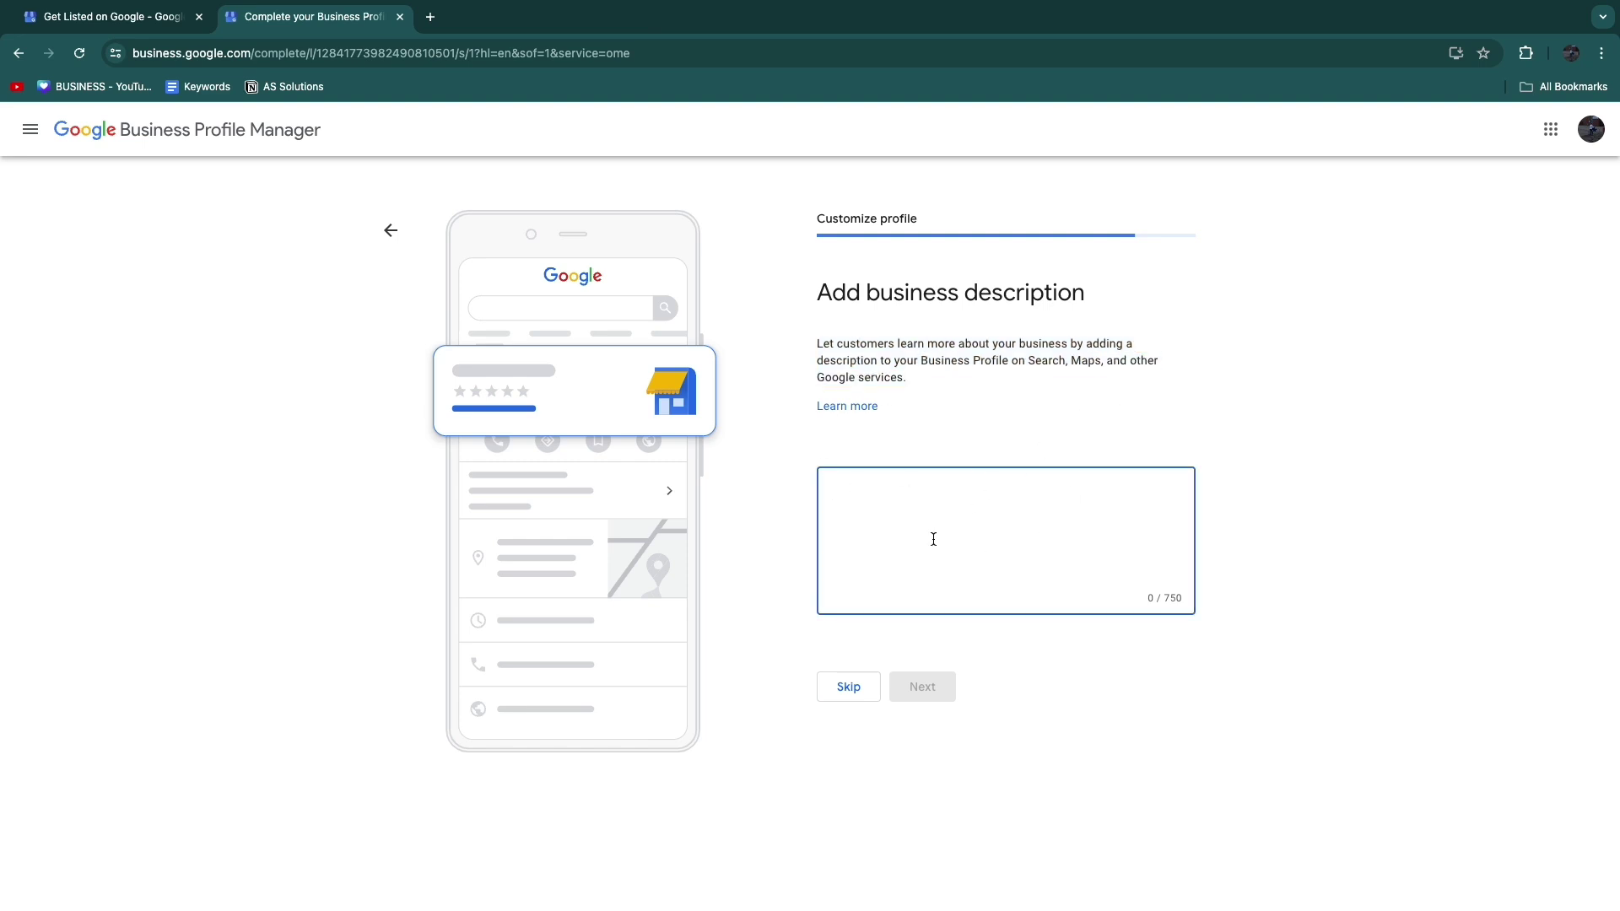
pyautogui.click(849, 685)
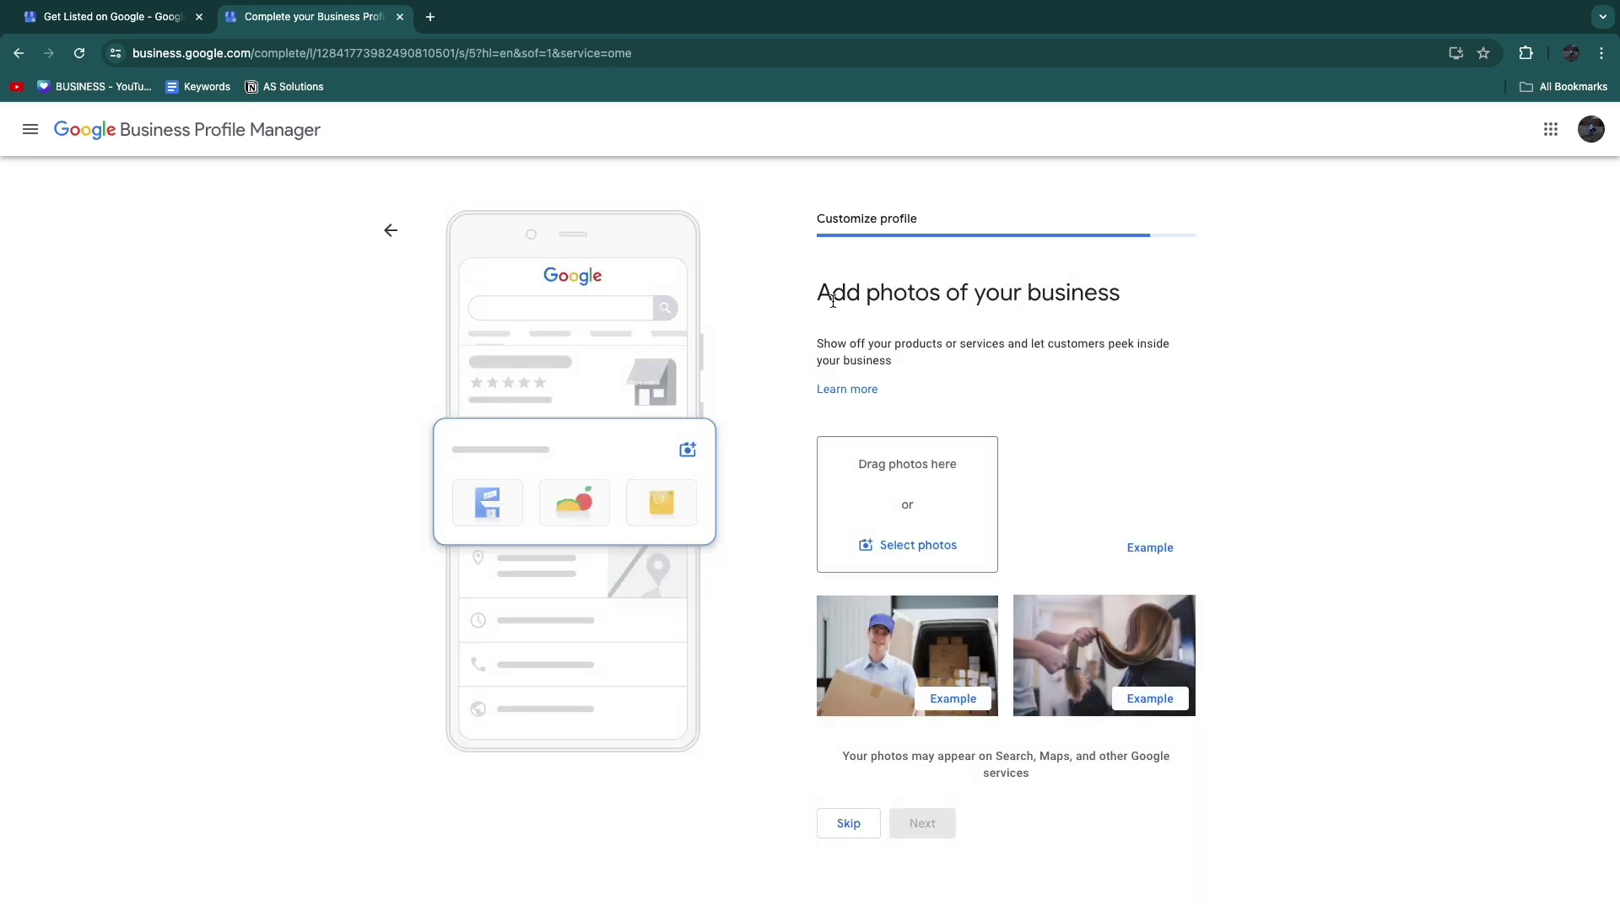
# - Skip adding business photos
pyautogui.moveTo(817, 297); pyautogui.dragTo(1207, 321)
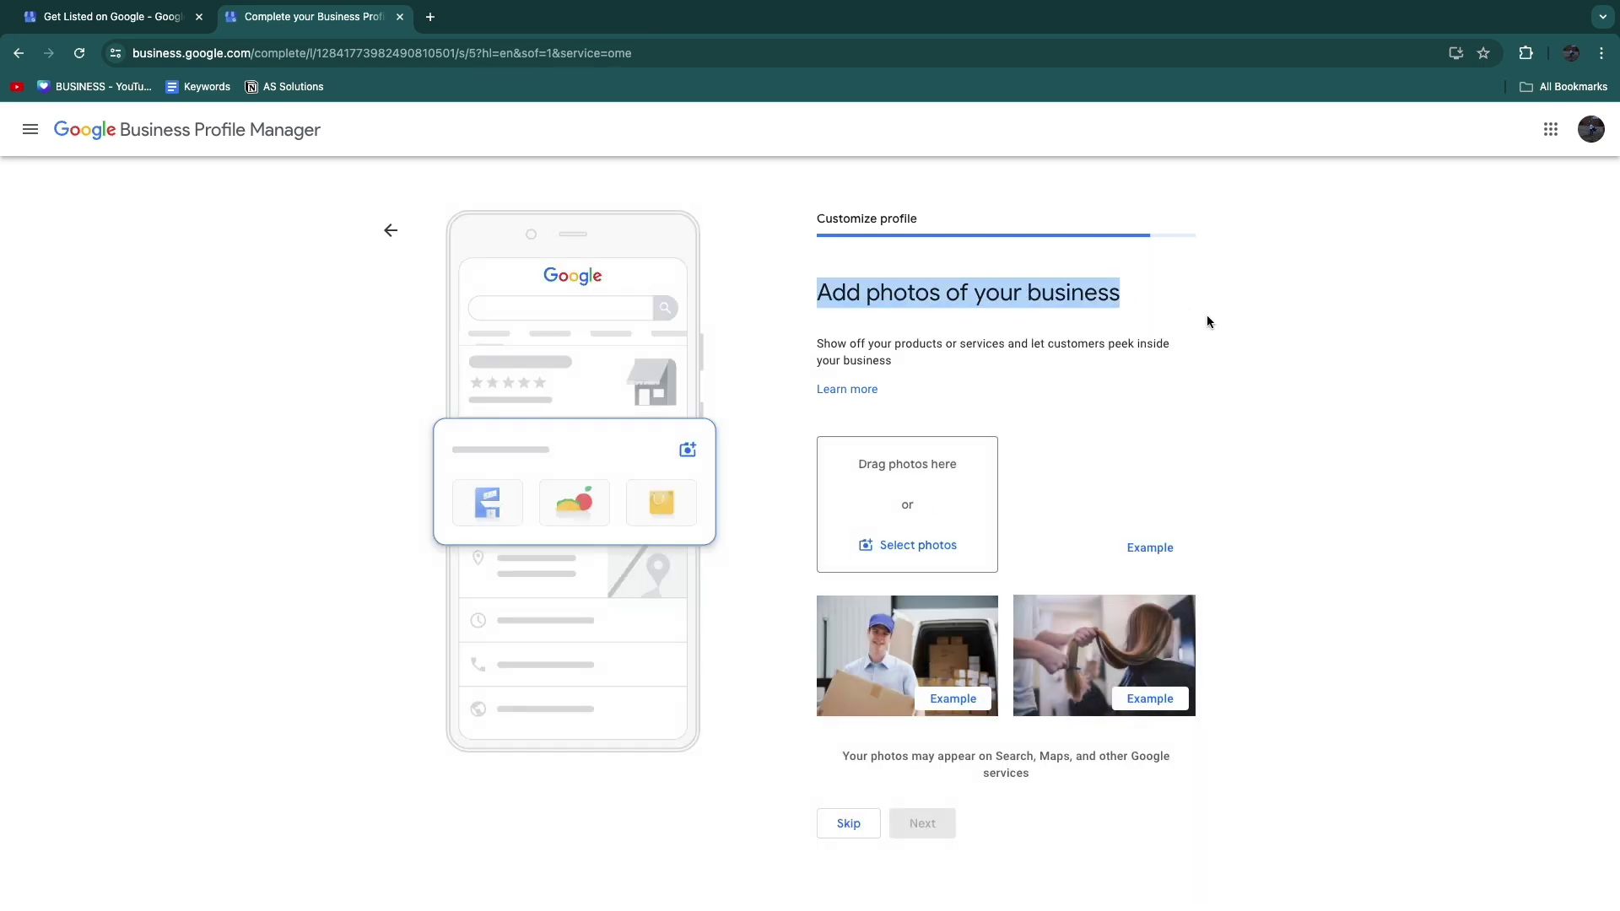
pyautogui.click(1318, 351)
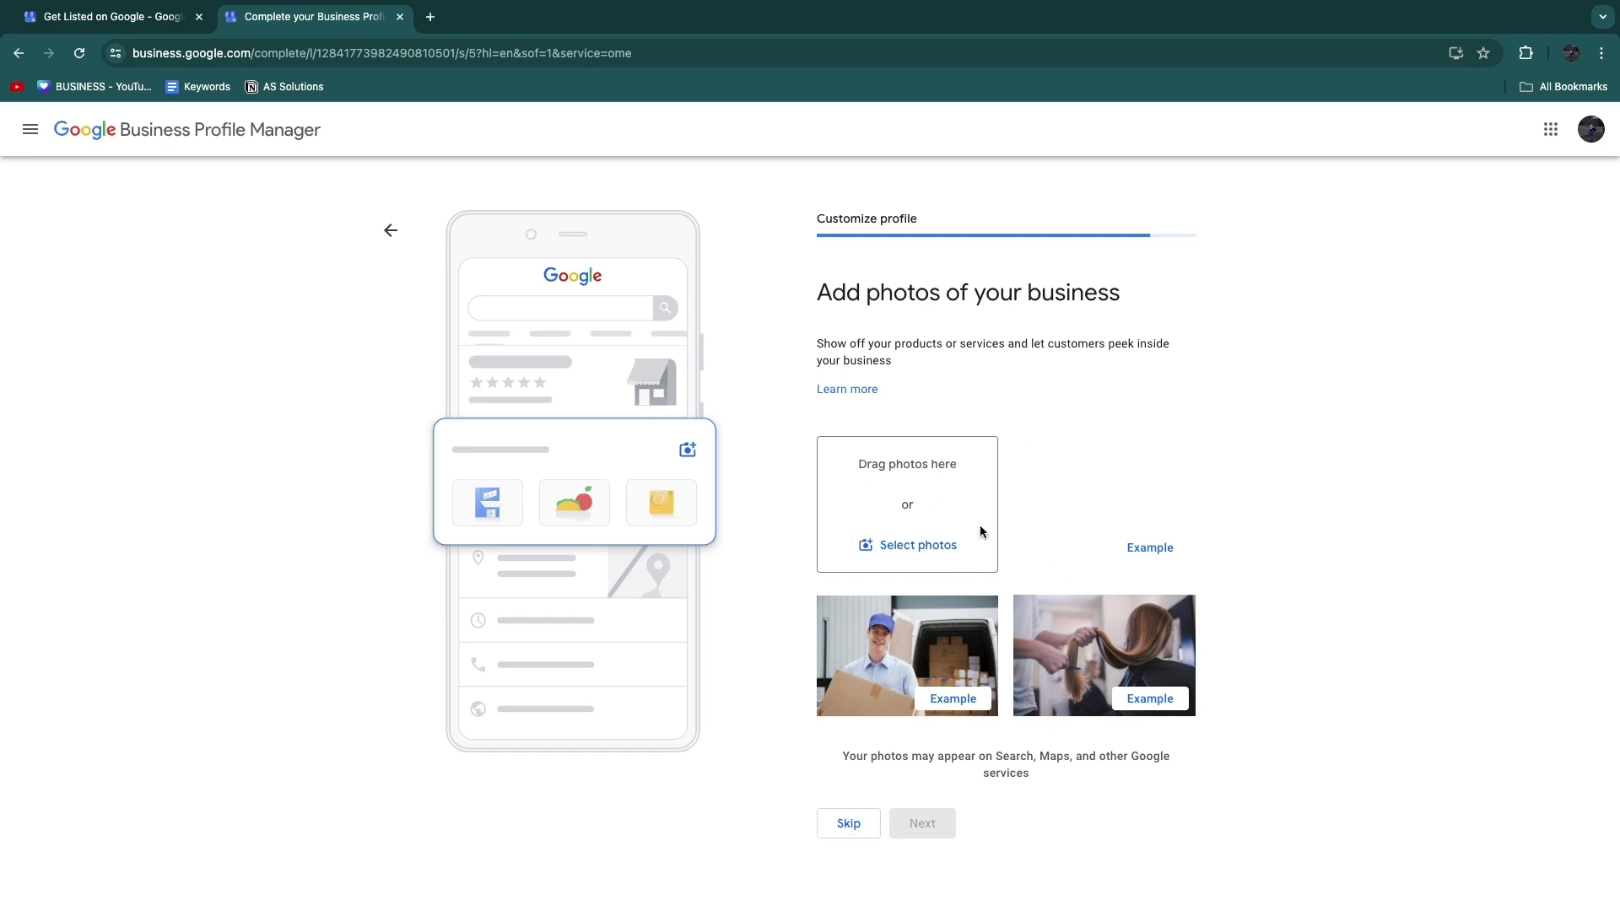
pyautogui.click(849, 824)
# - Claim the €400 advertising credit, then close the ad campaign setup tab
pyautogui.moveTo(821, 295); pyautogui.dragTo(1243, 299)
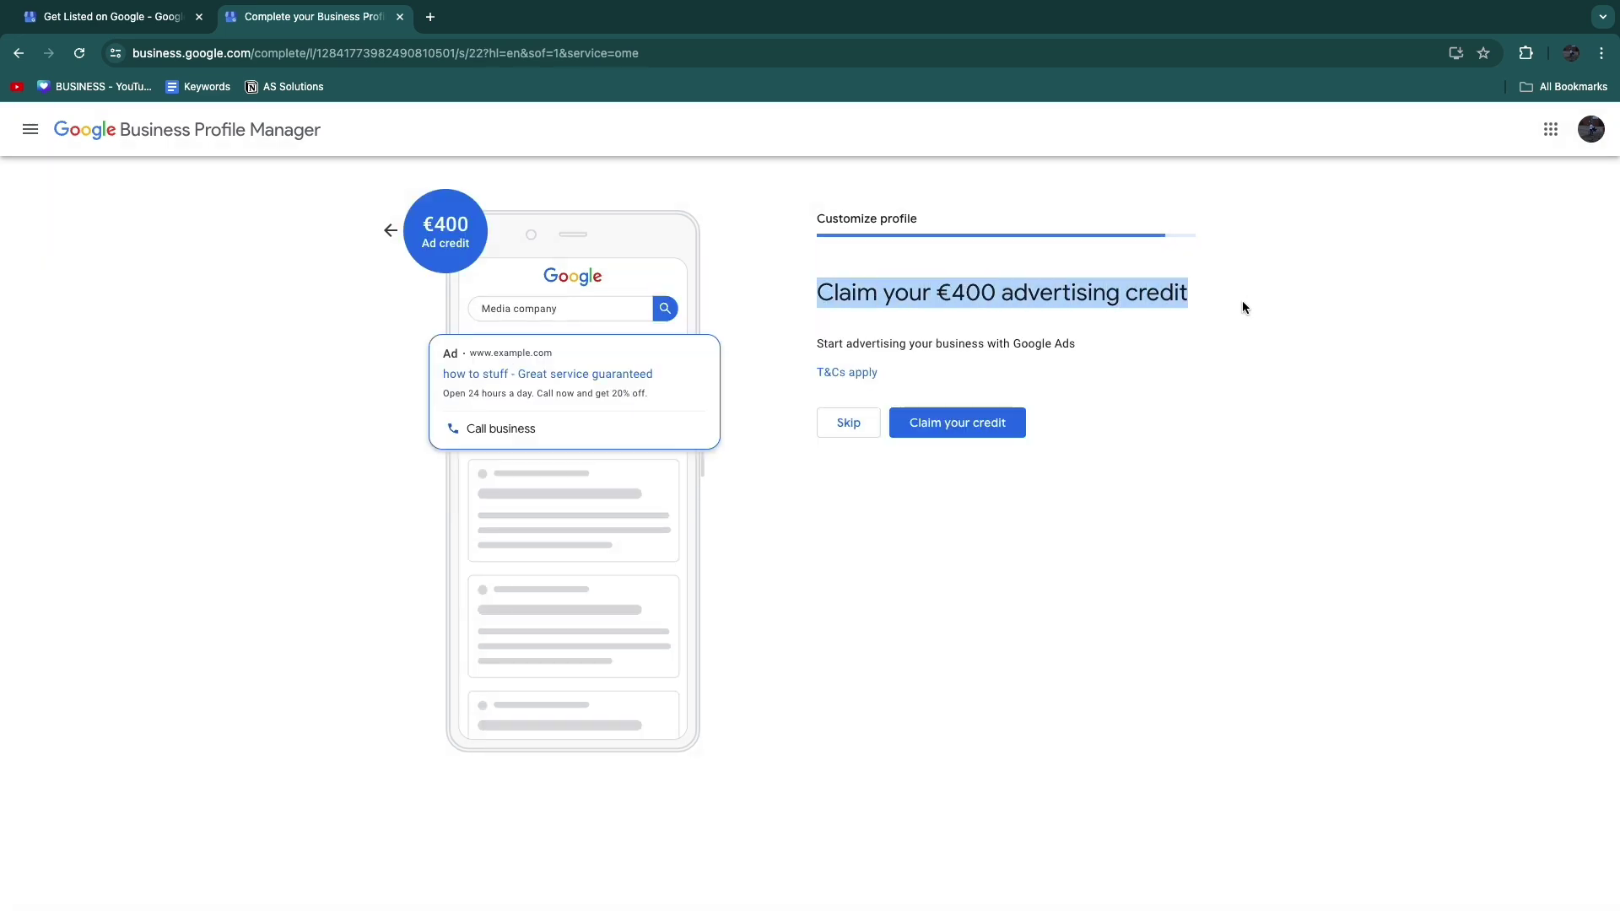
pyautogui.click(1340, 371)
pyautogui.click(953, 424)
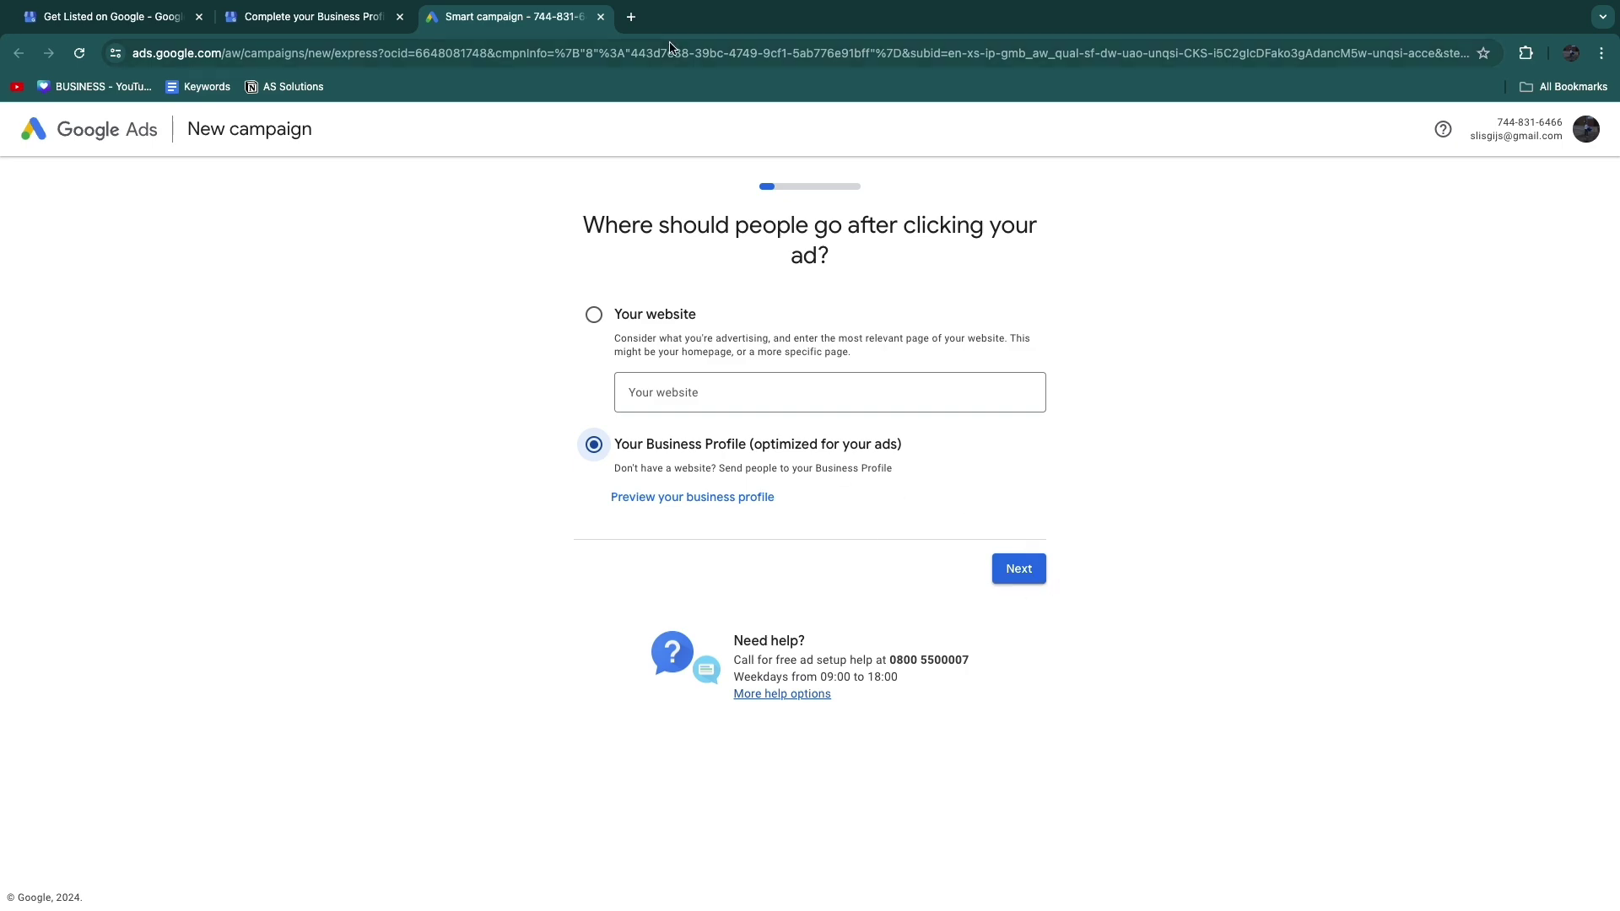
pyautogui.click(600, 17)
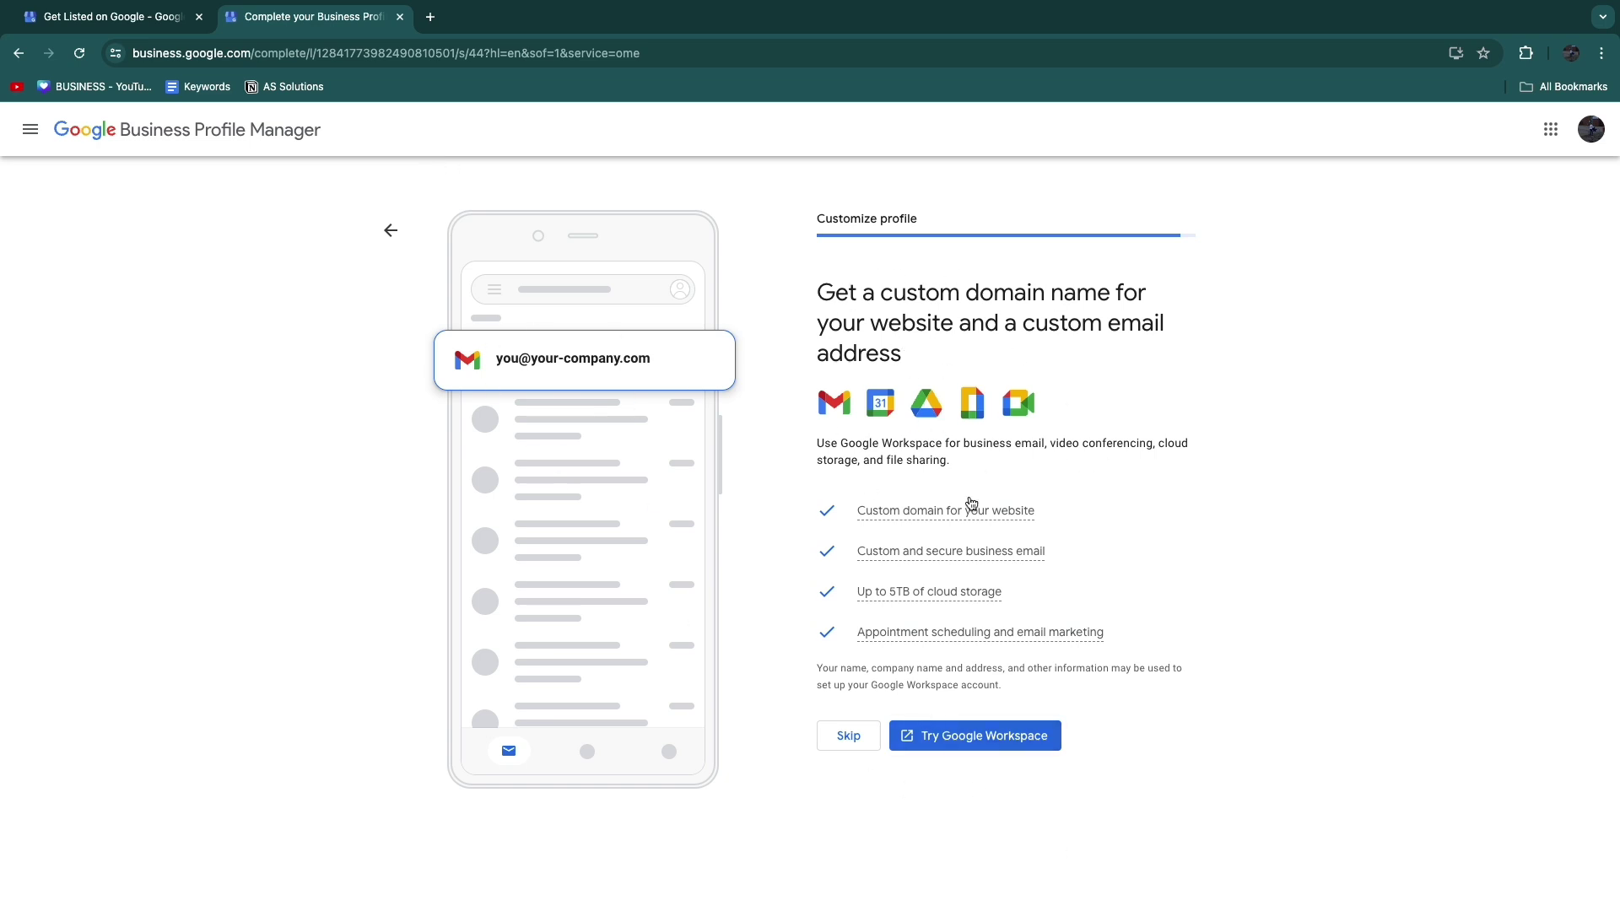
# - Skip the custom domain and email offer and finish setup
pyautogui.click(847, 738)
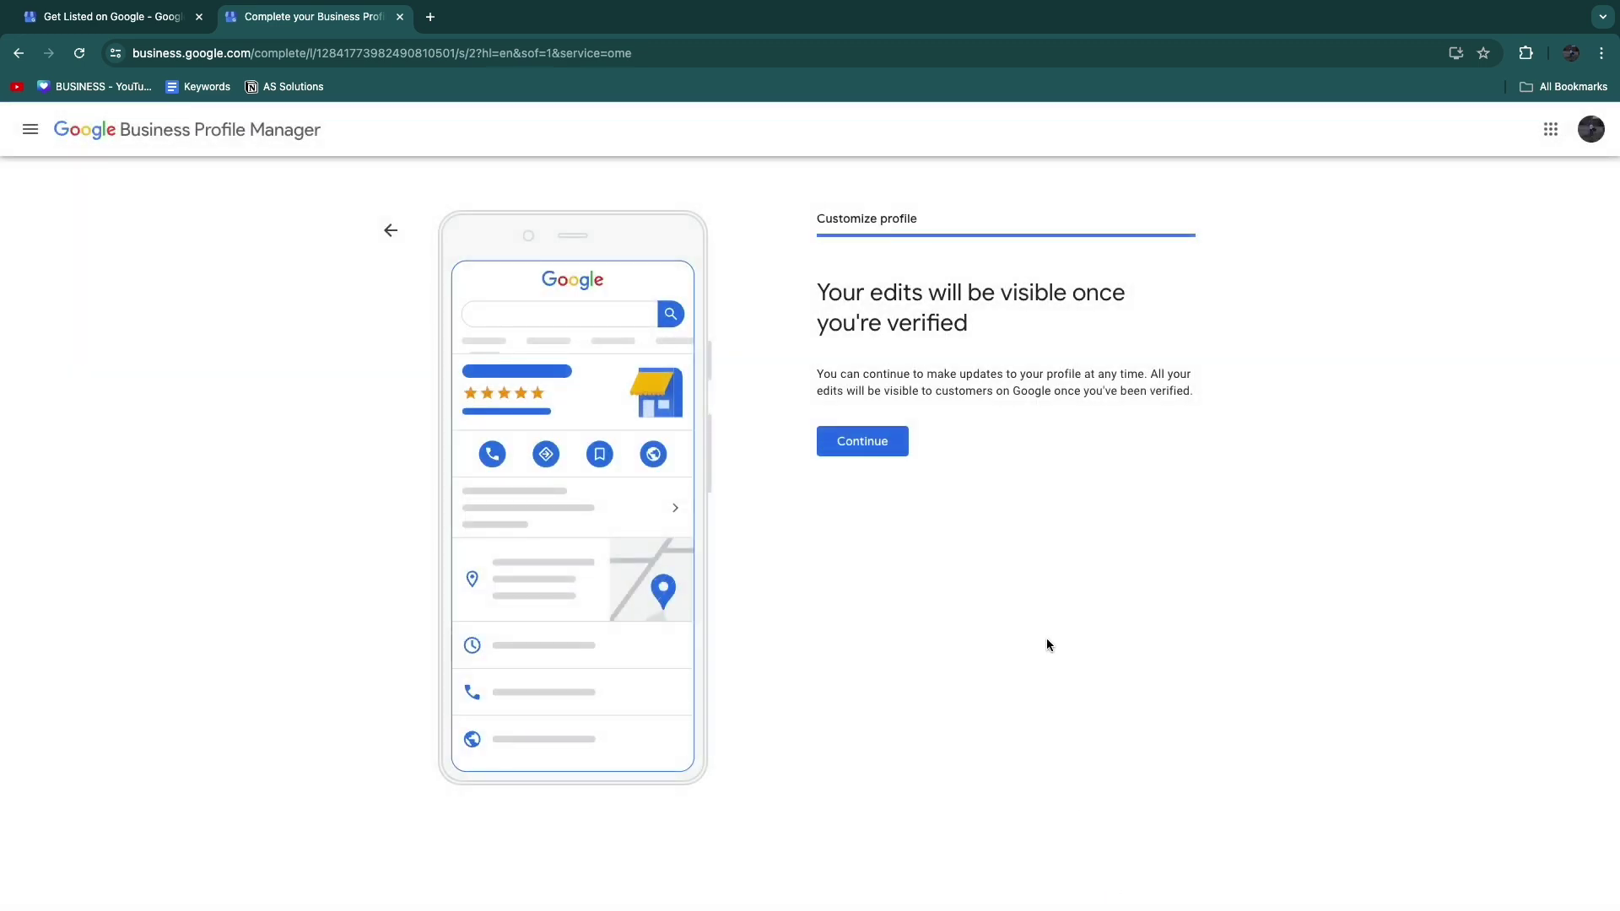
pyautogui.moveTo(793, 295); pyautogui.dragTo(1087, 332)
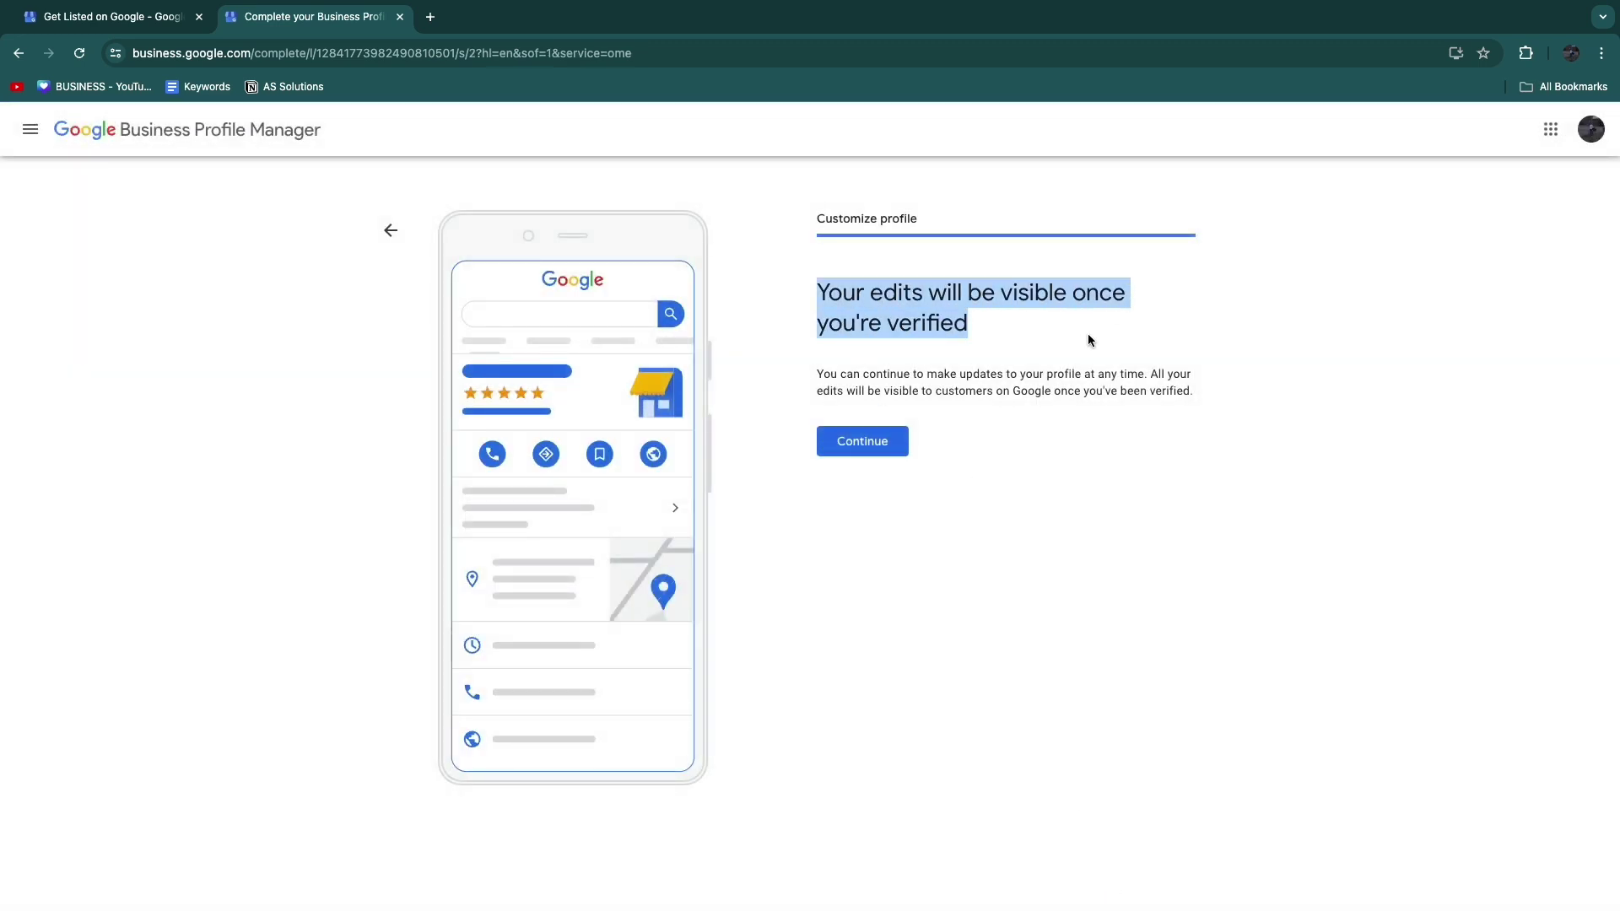
pyautogui.click(1087, 332)
pyautogui.click(852, 453)
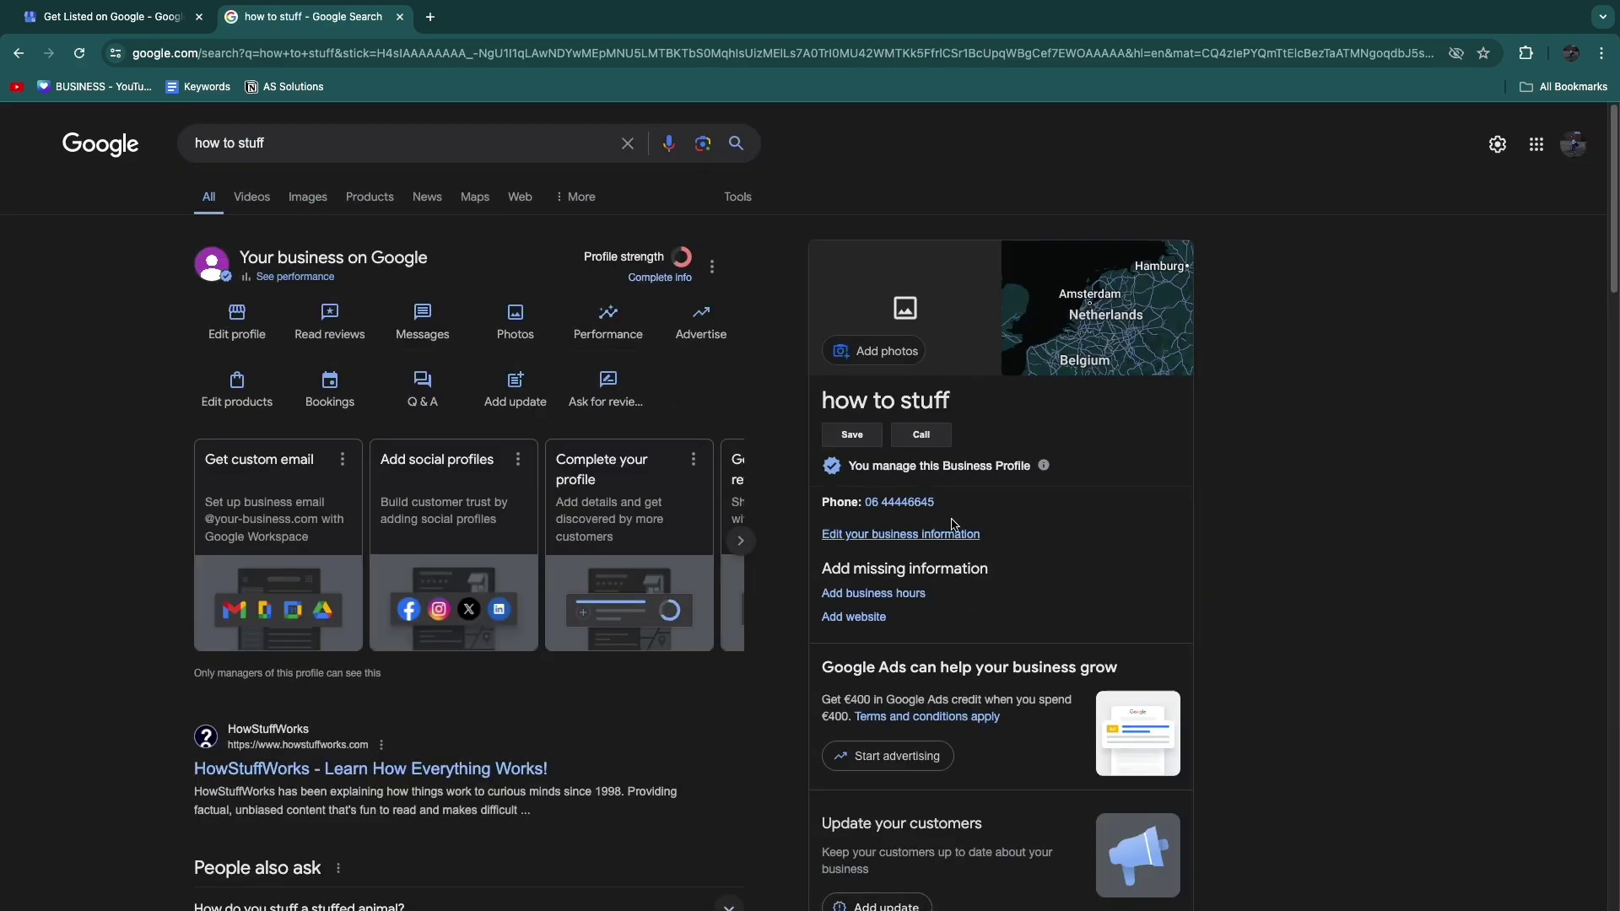
# - Review the how to stuff panel, including its performance and profile strength labels
pyautogui.moveTo(826, 406); pyautogui.dragTo(997, 414)
pyautogui.click(1057, 396)
pyautogui.moveTo(578, 256); pyautogui.dragTo(669, 263)
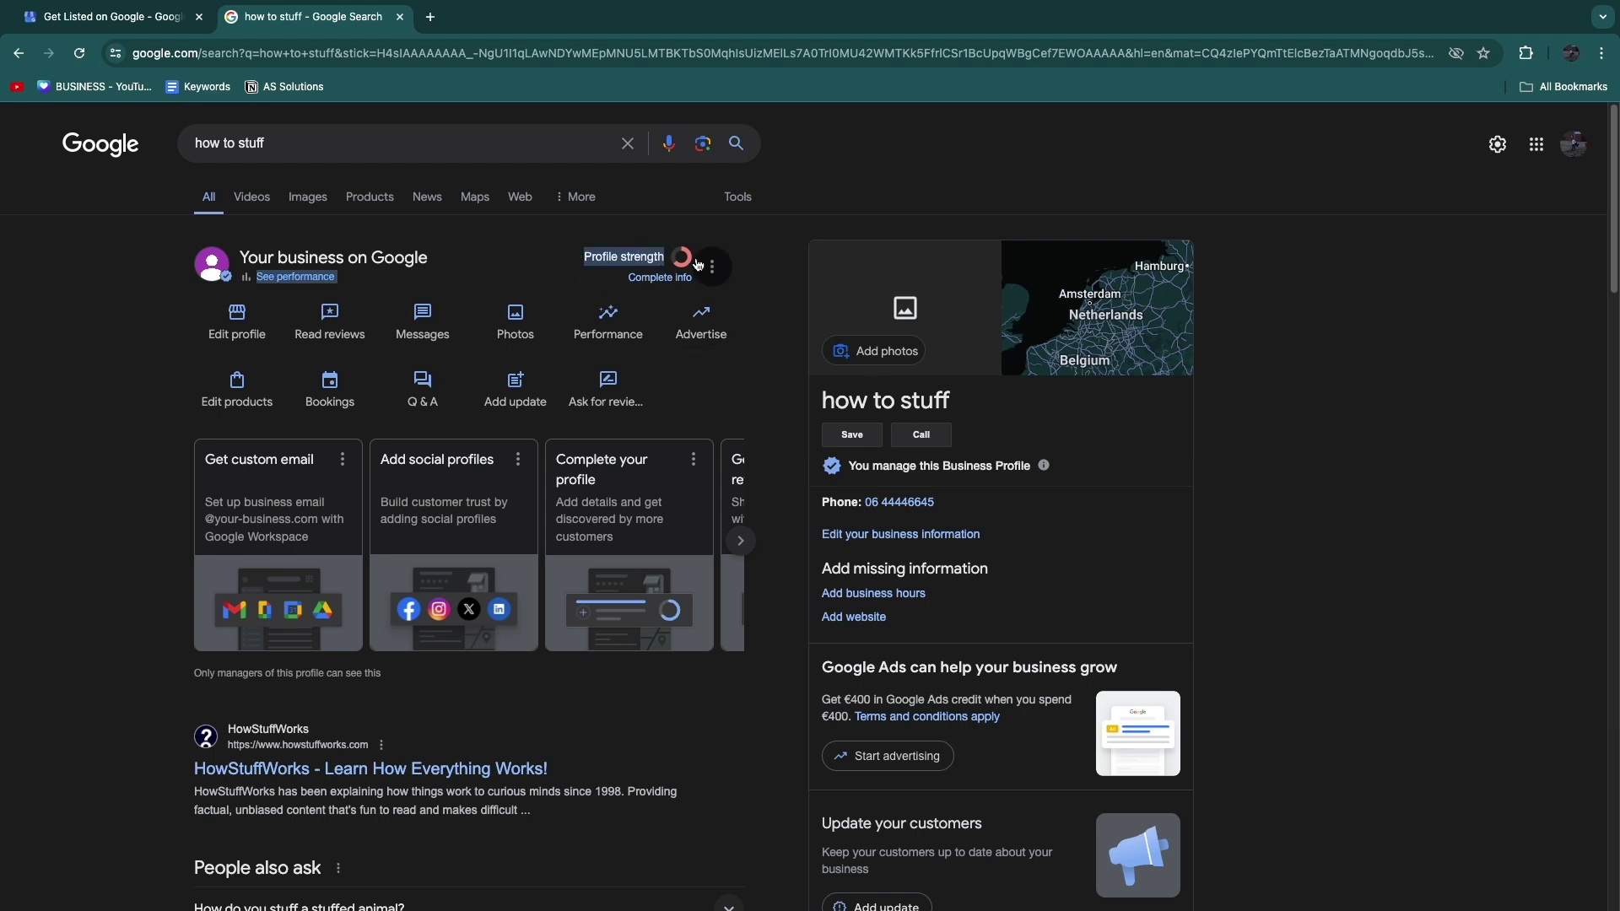
pyautogui.click(609, 205)
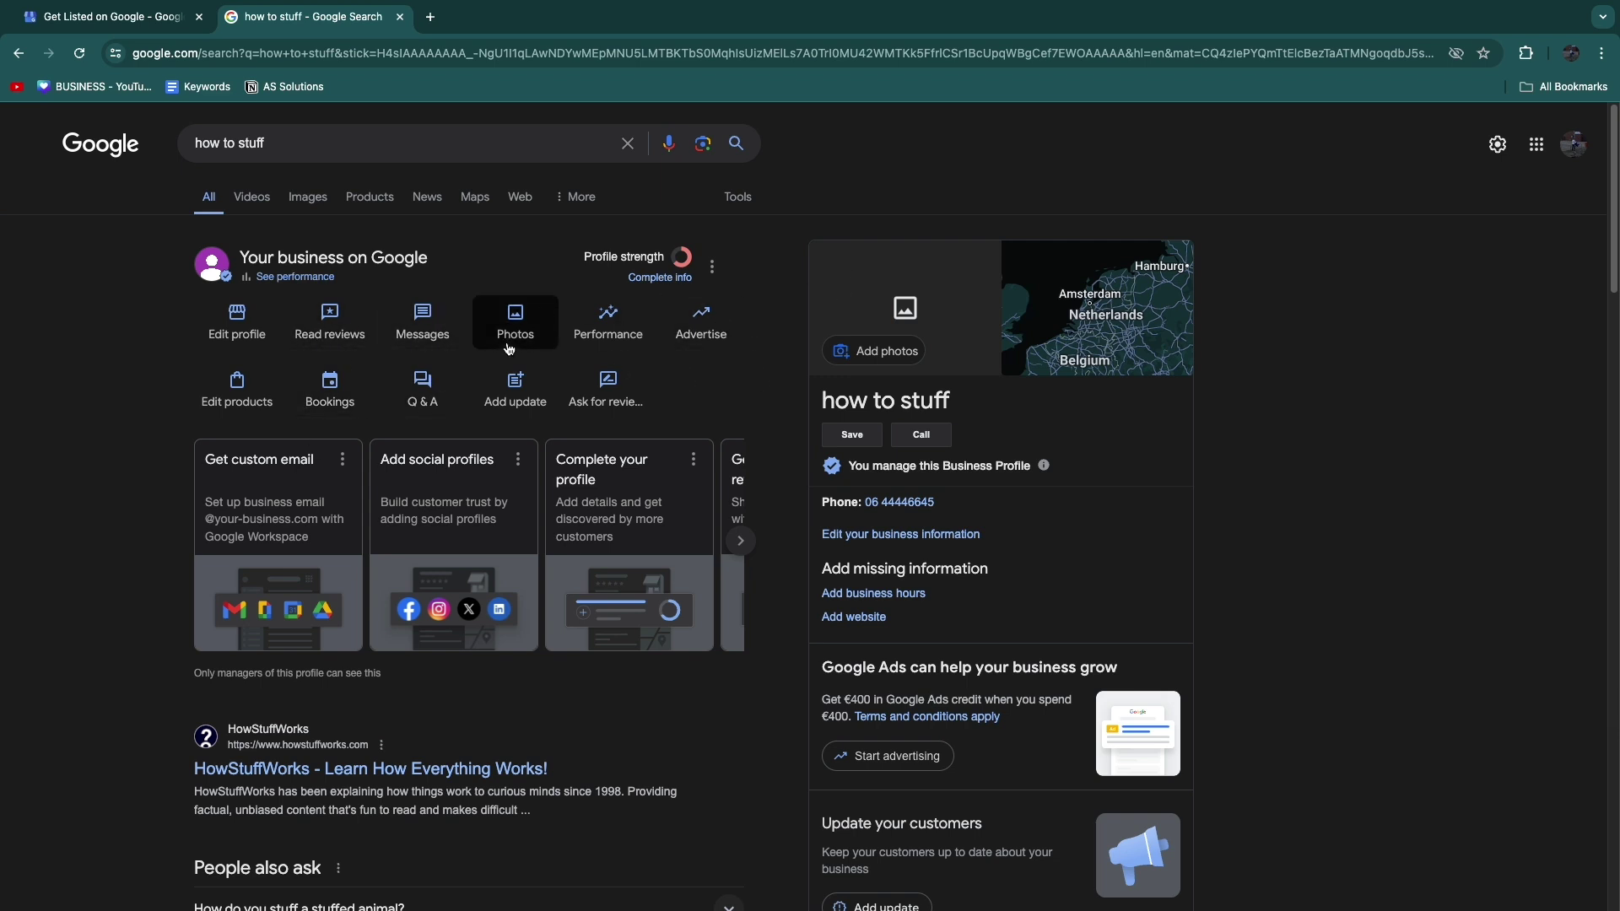
# - Look through the business information's About, Location and Hours sections, then close it
pyautogui.click(236, 321)
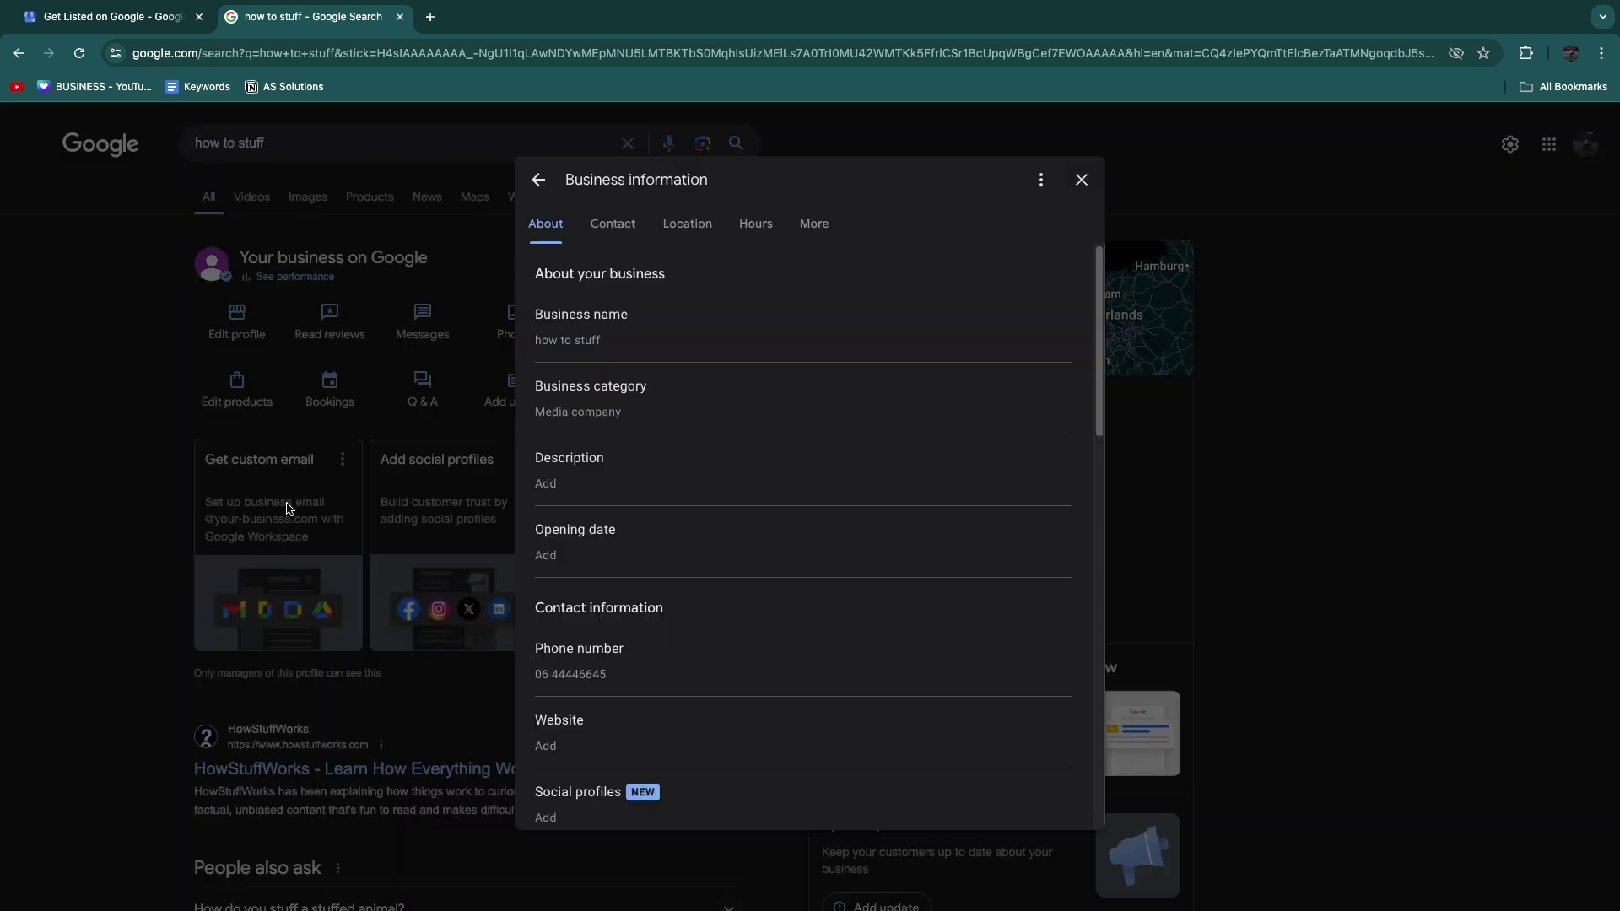
pyautogui.scroll(-5, 788, 282)
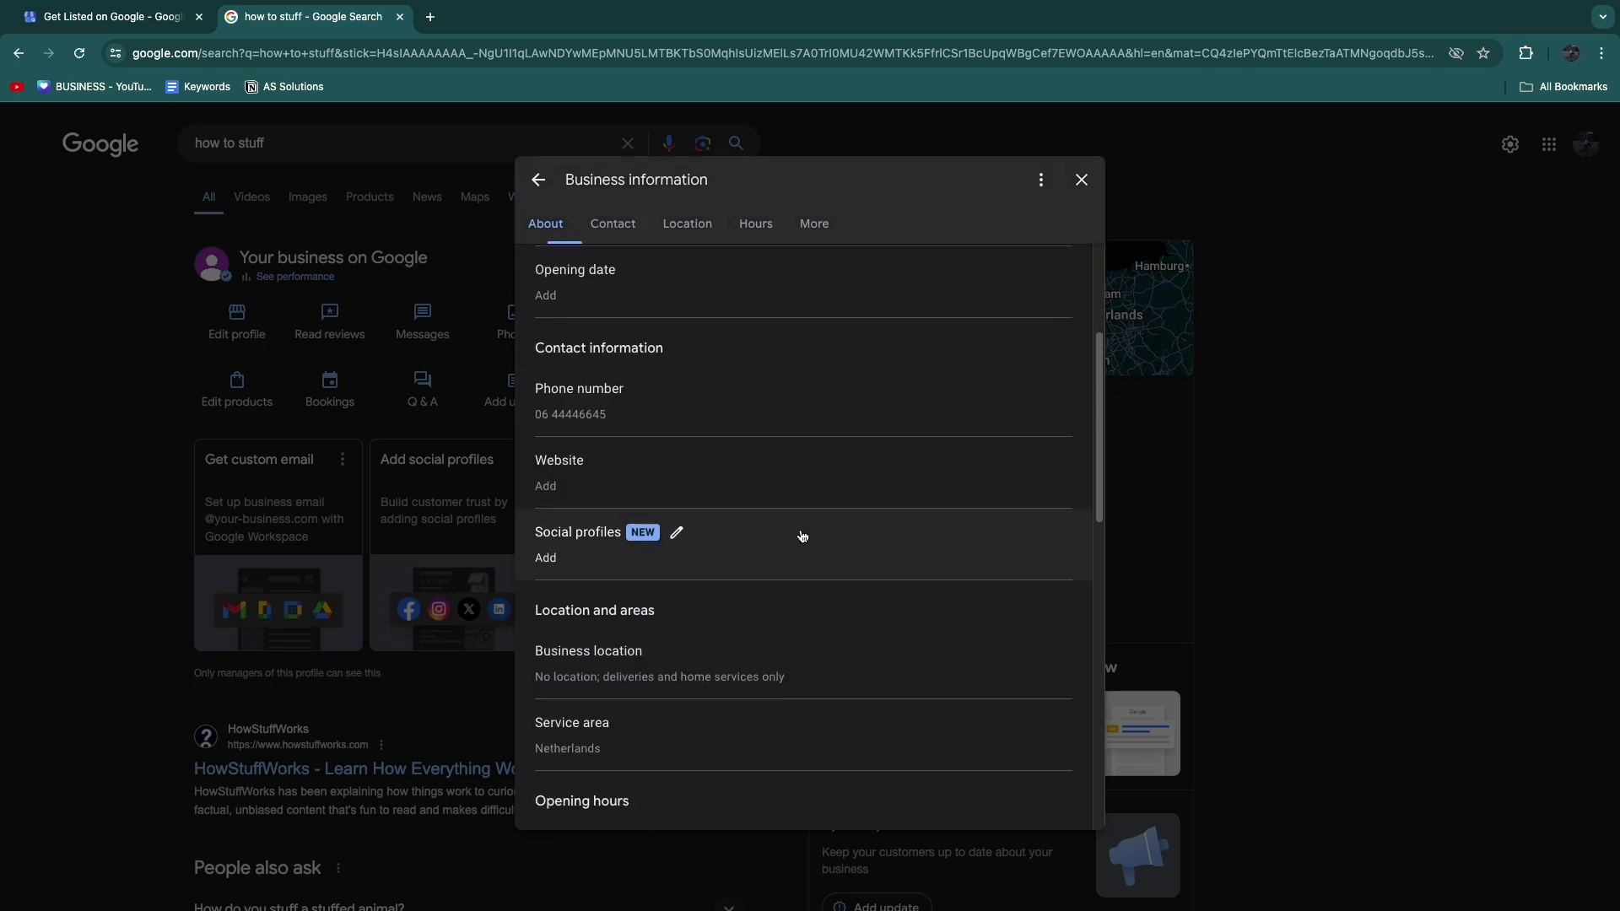
pyautogui.scroll(-1, 705, 409)
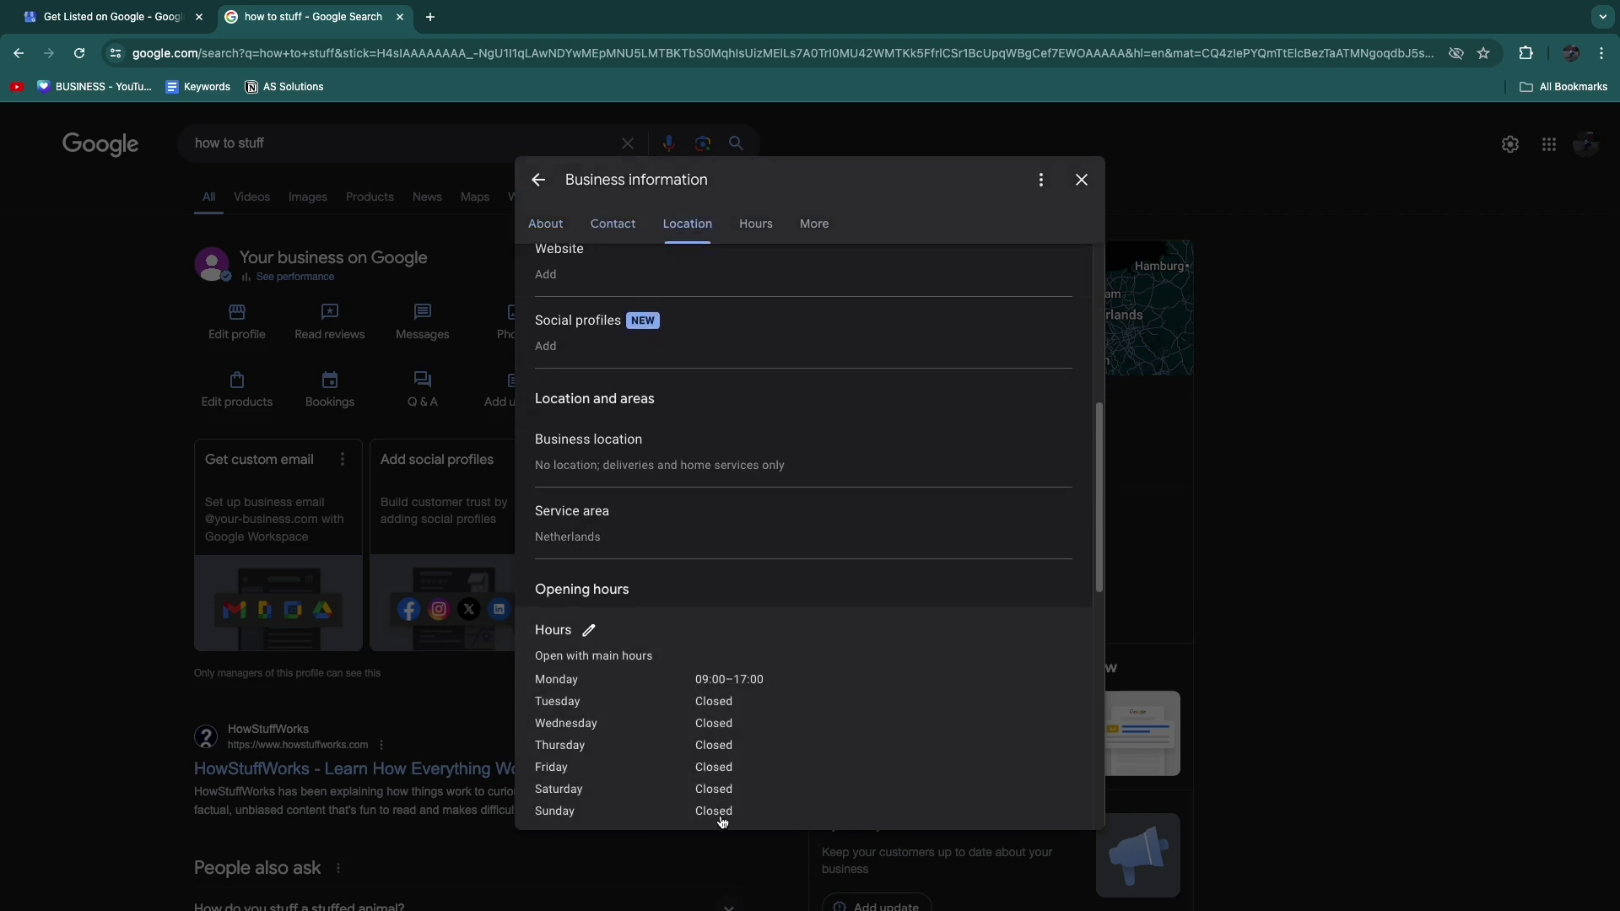
pyautogui.scroll(6, 759, 473)
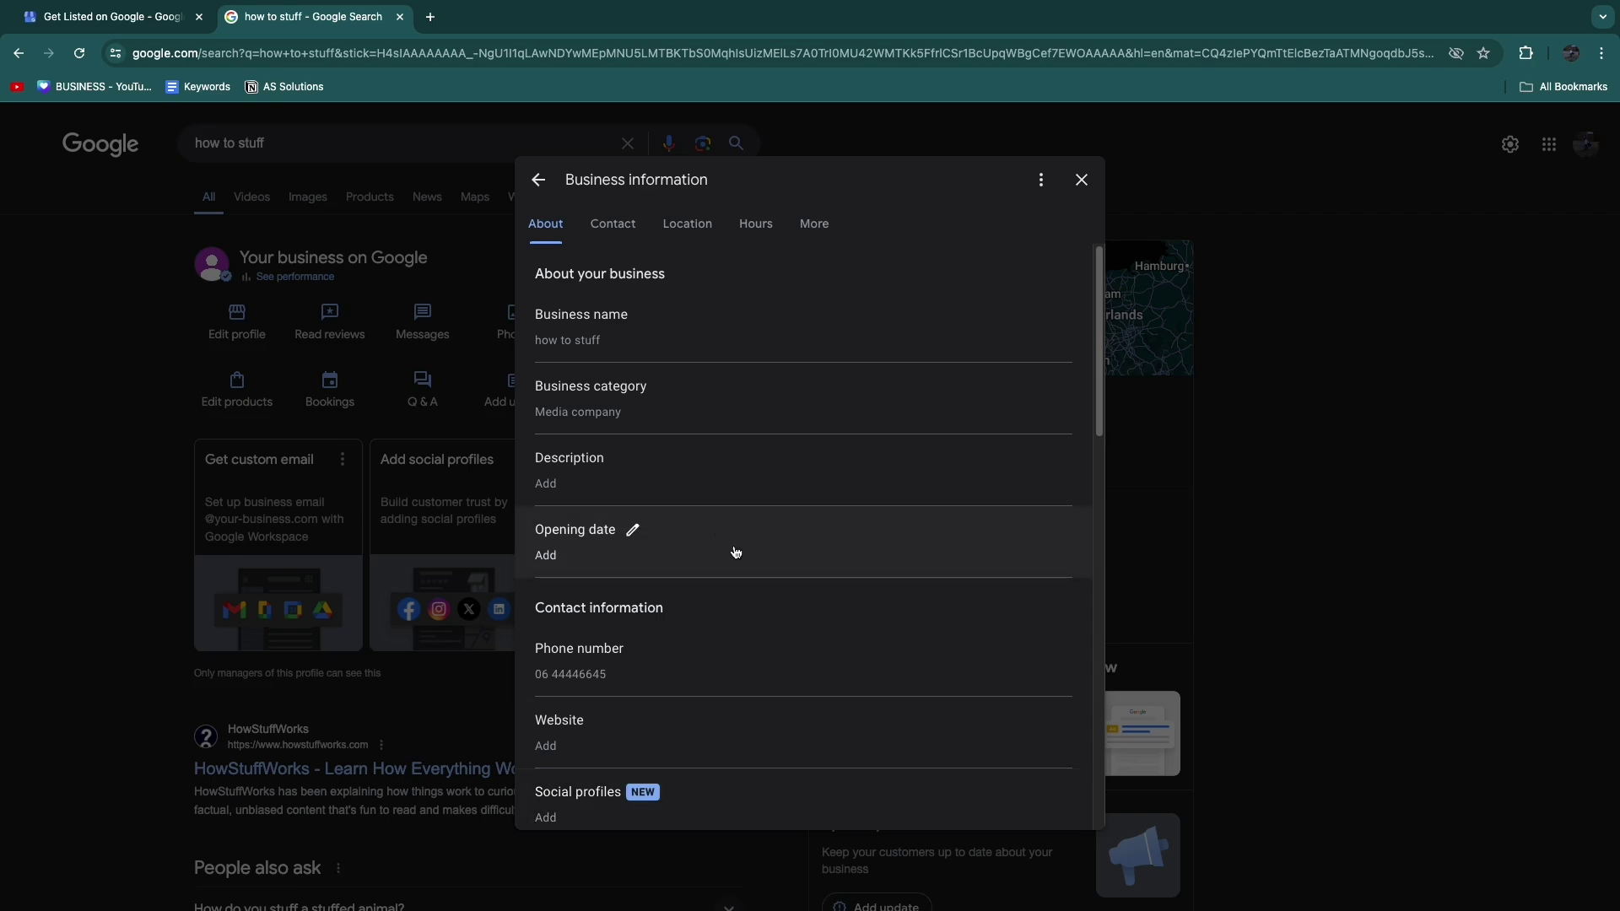
pyautogui.scroll(-10, 669, 607)
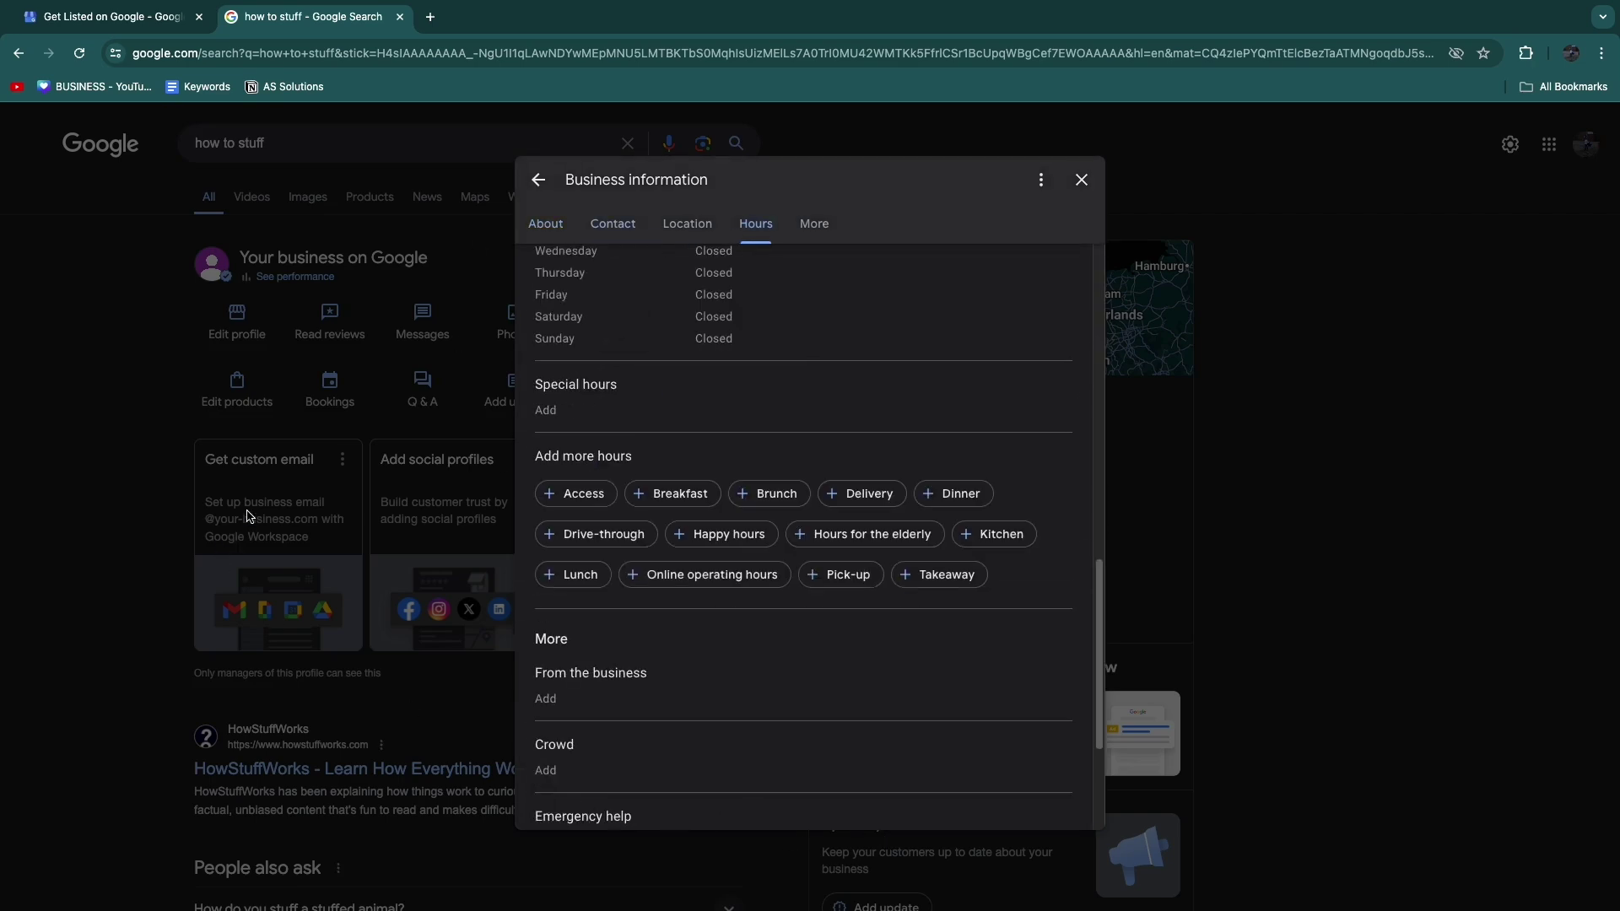
pyautogui.click(281, 387)
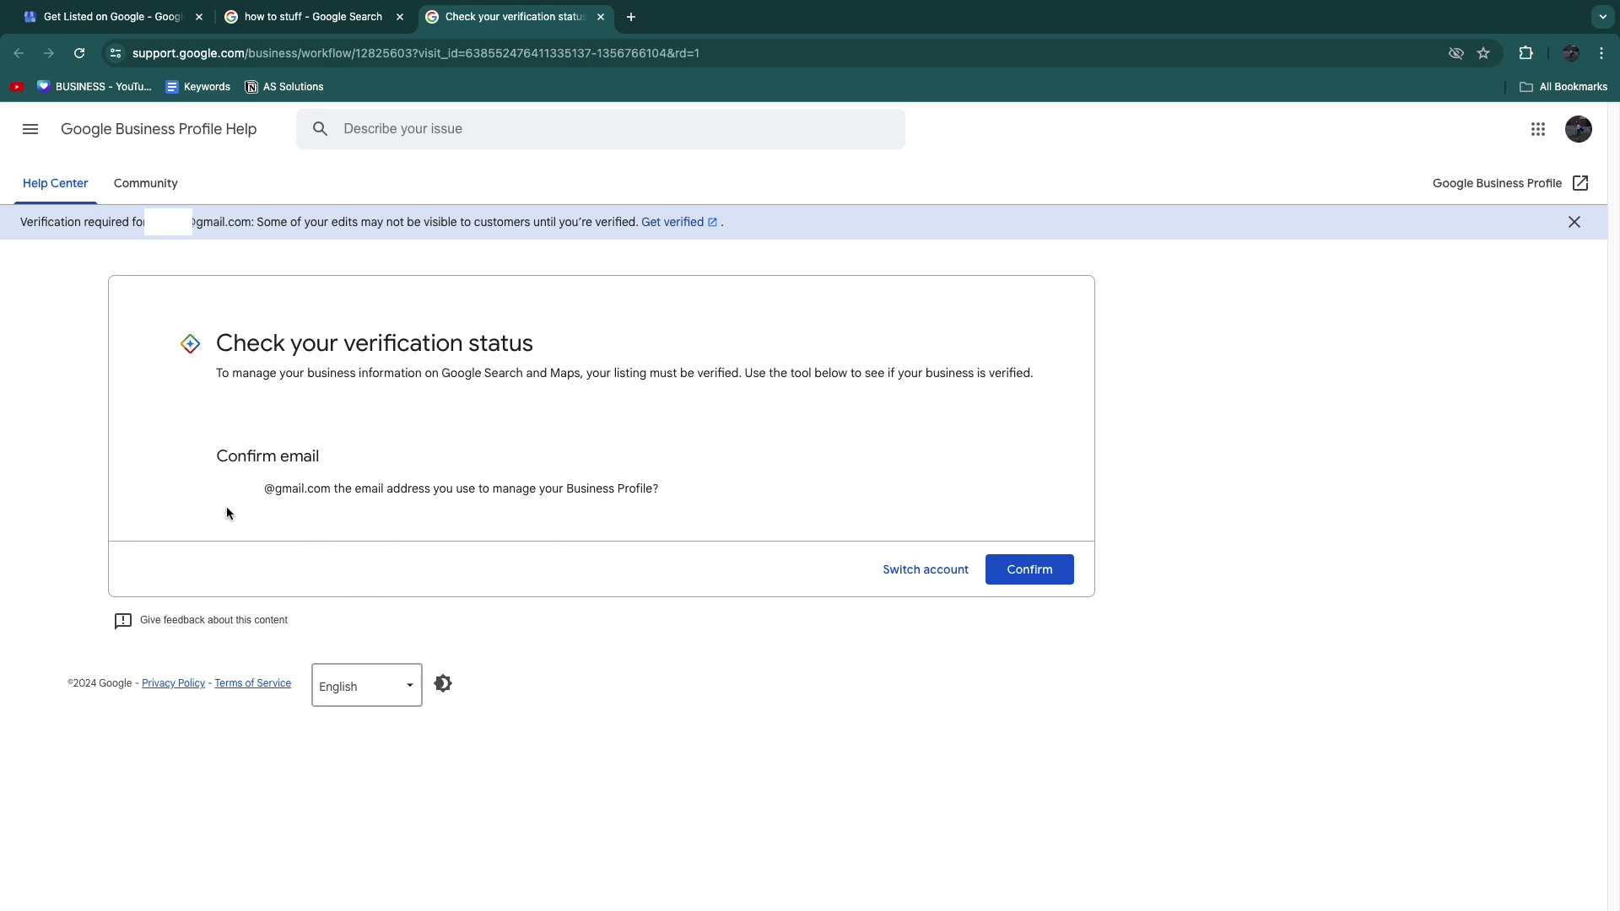
# - Confirm the account and check that the 'how to stuff' business shows status Verified
pyautogui.click(1030, 566)
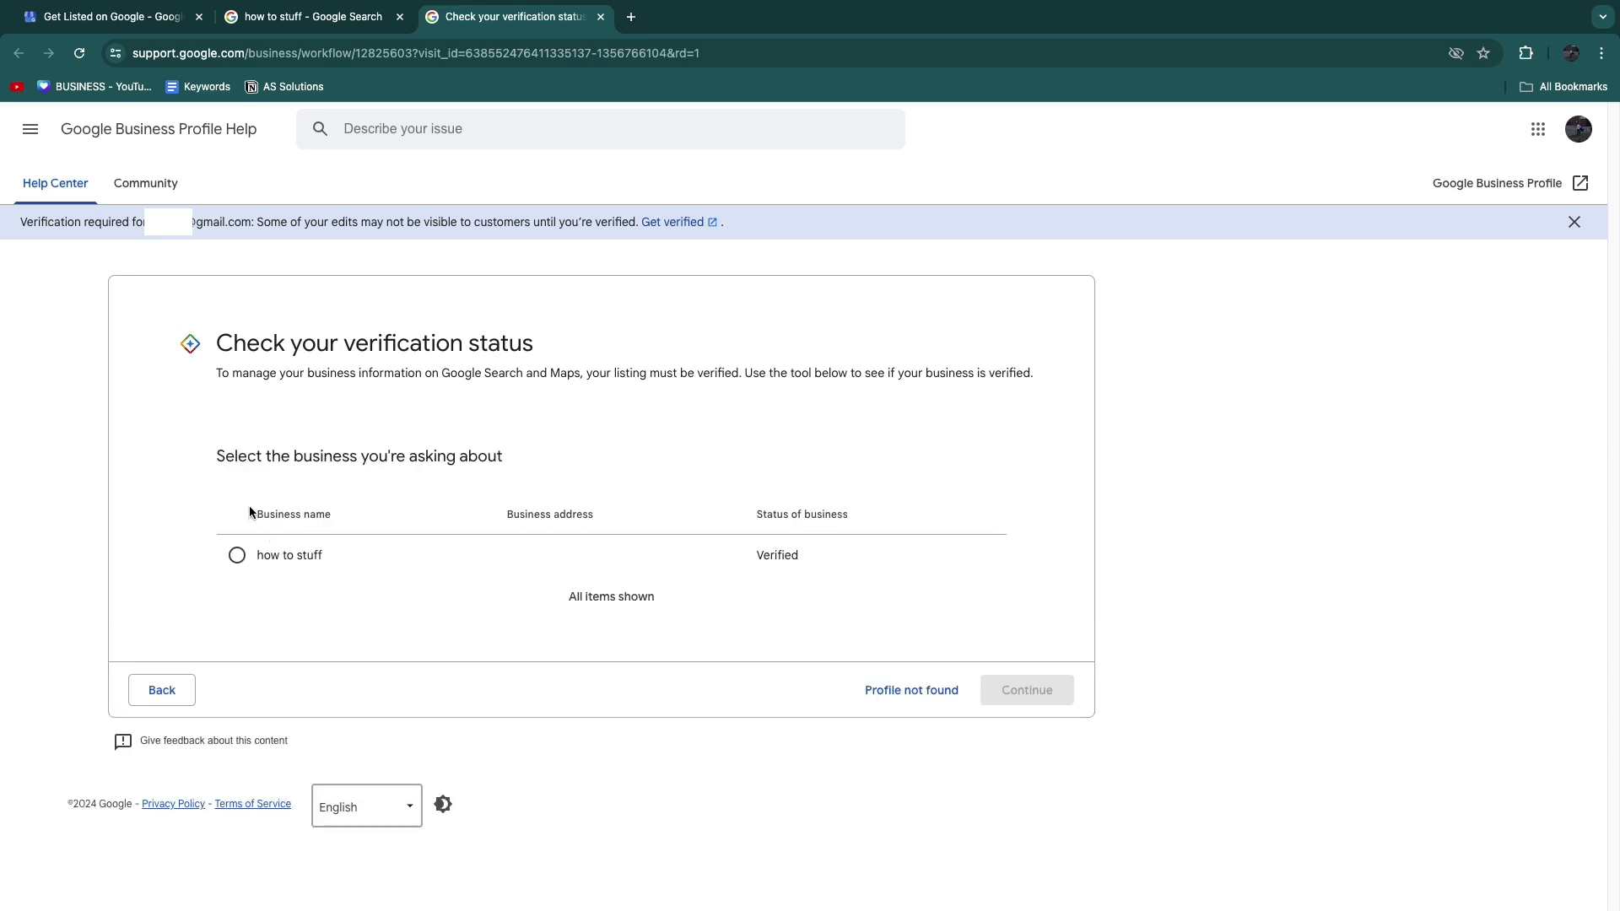
pyautogui.moveTo(253, 553); pyautogui.dragTo(397, 567)
pyautogui.click(397, 567)
pyautogui.moveTo(746, 557); pyautogui.dragTo(874, 561)
# - Open the 'Verify your business on Google' article and read steps 1 and 2
pyautogui.click(686, 228)
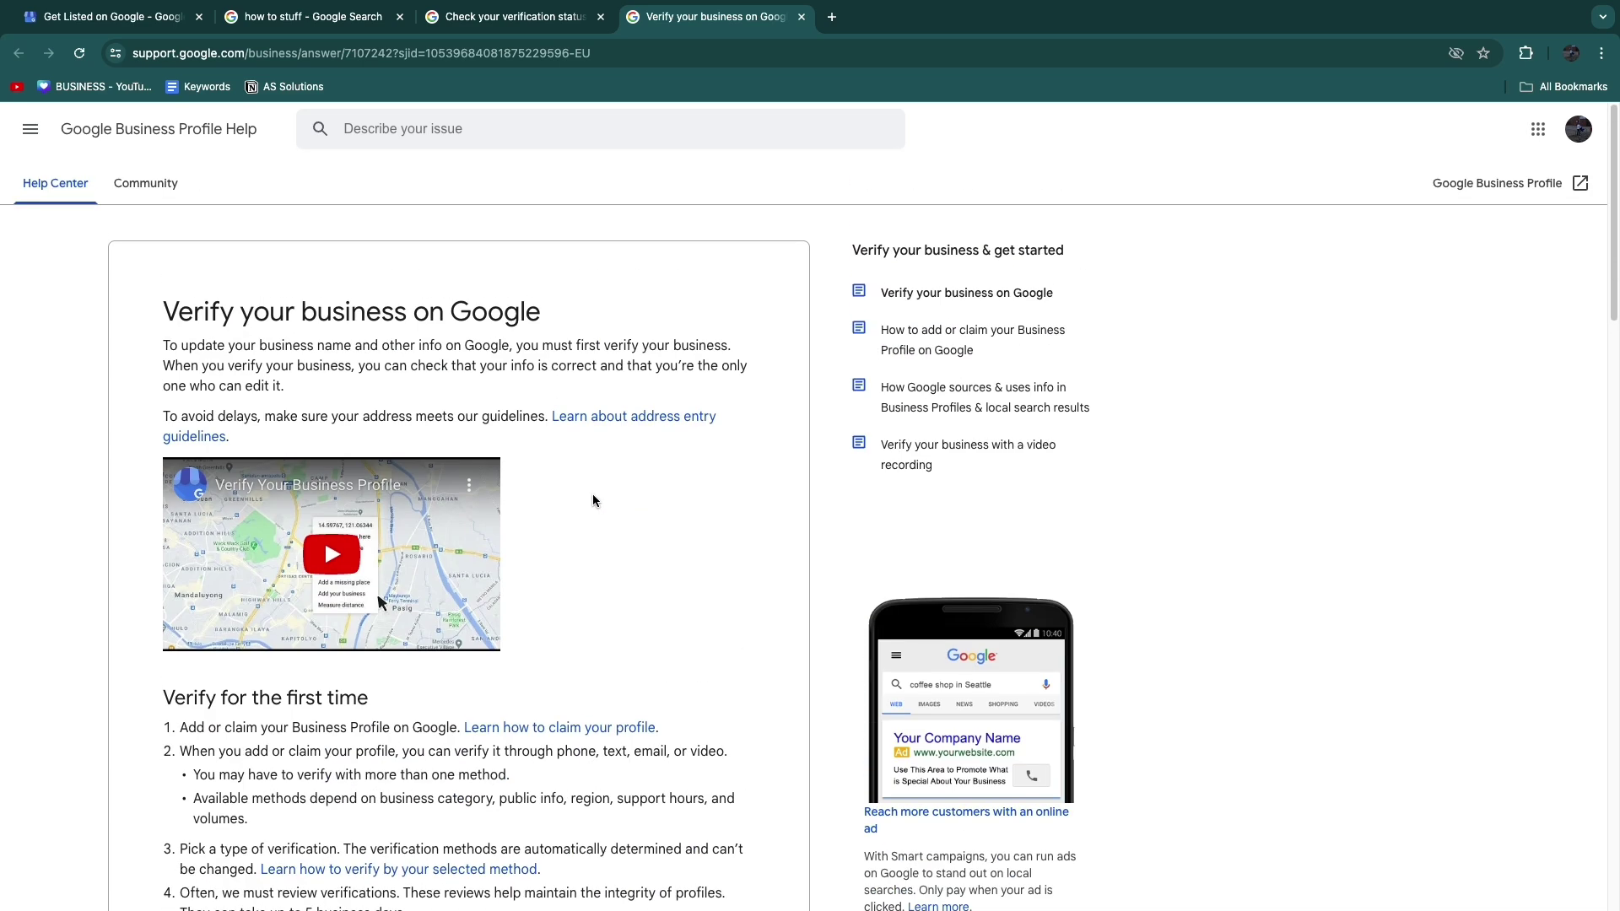
pyautogui.scroll(-4, 591, 502)
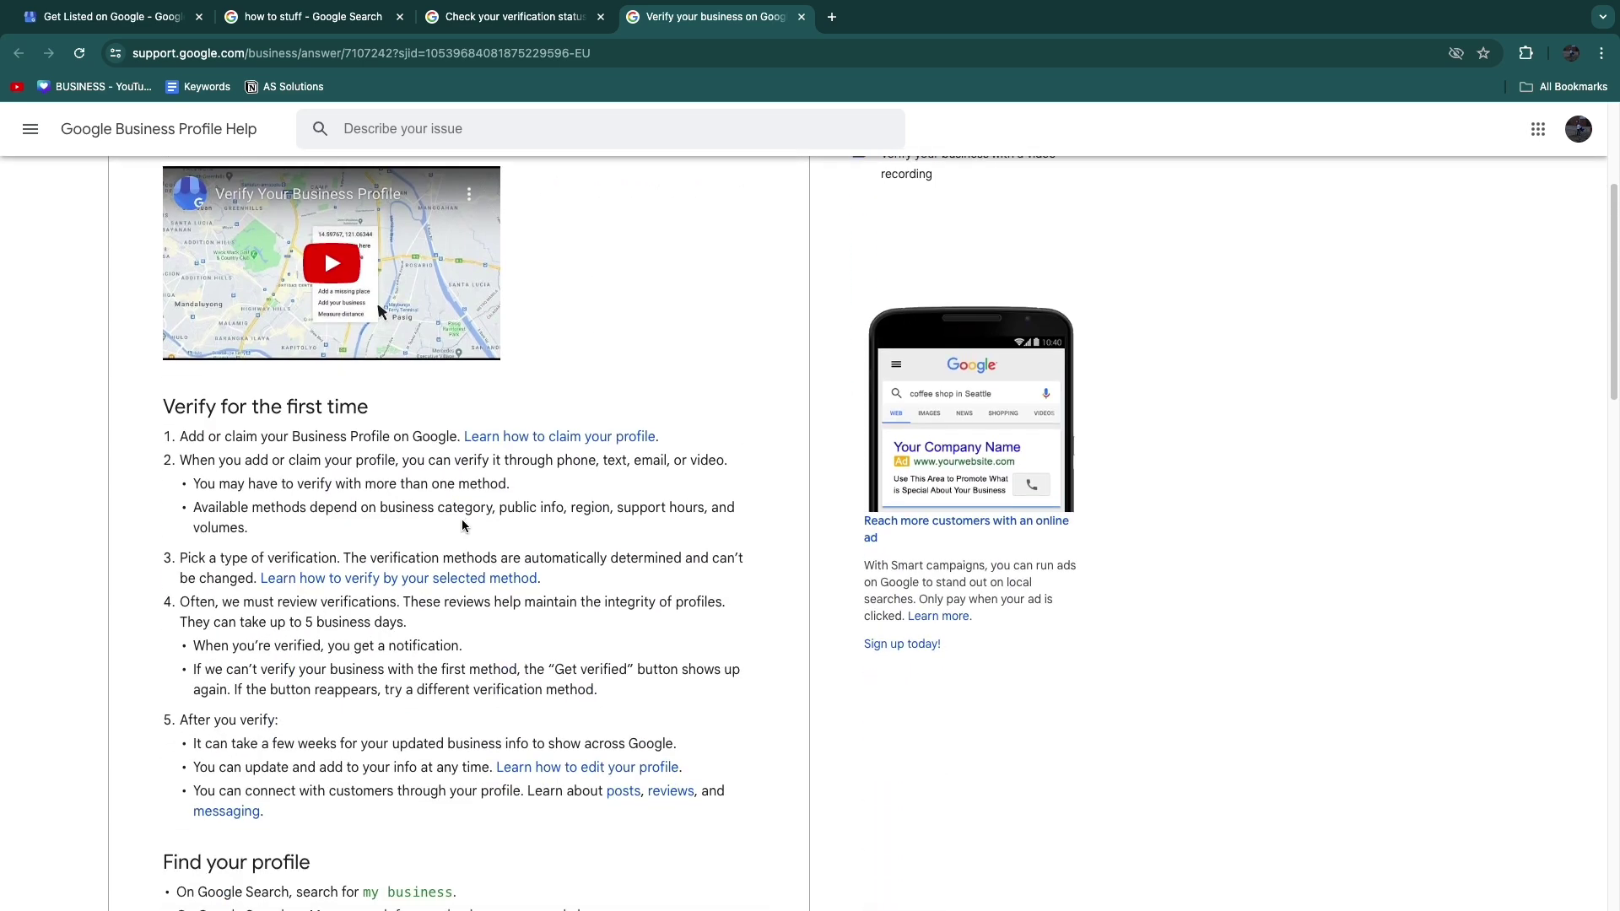
pyautogui.moveTo(177, 430); pyautogui.dragTo(454, 430)
pyautogui.scroll(-1, 360, 451)
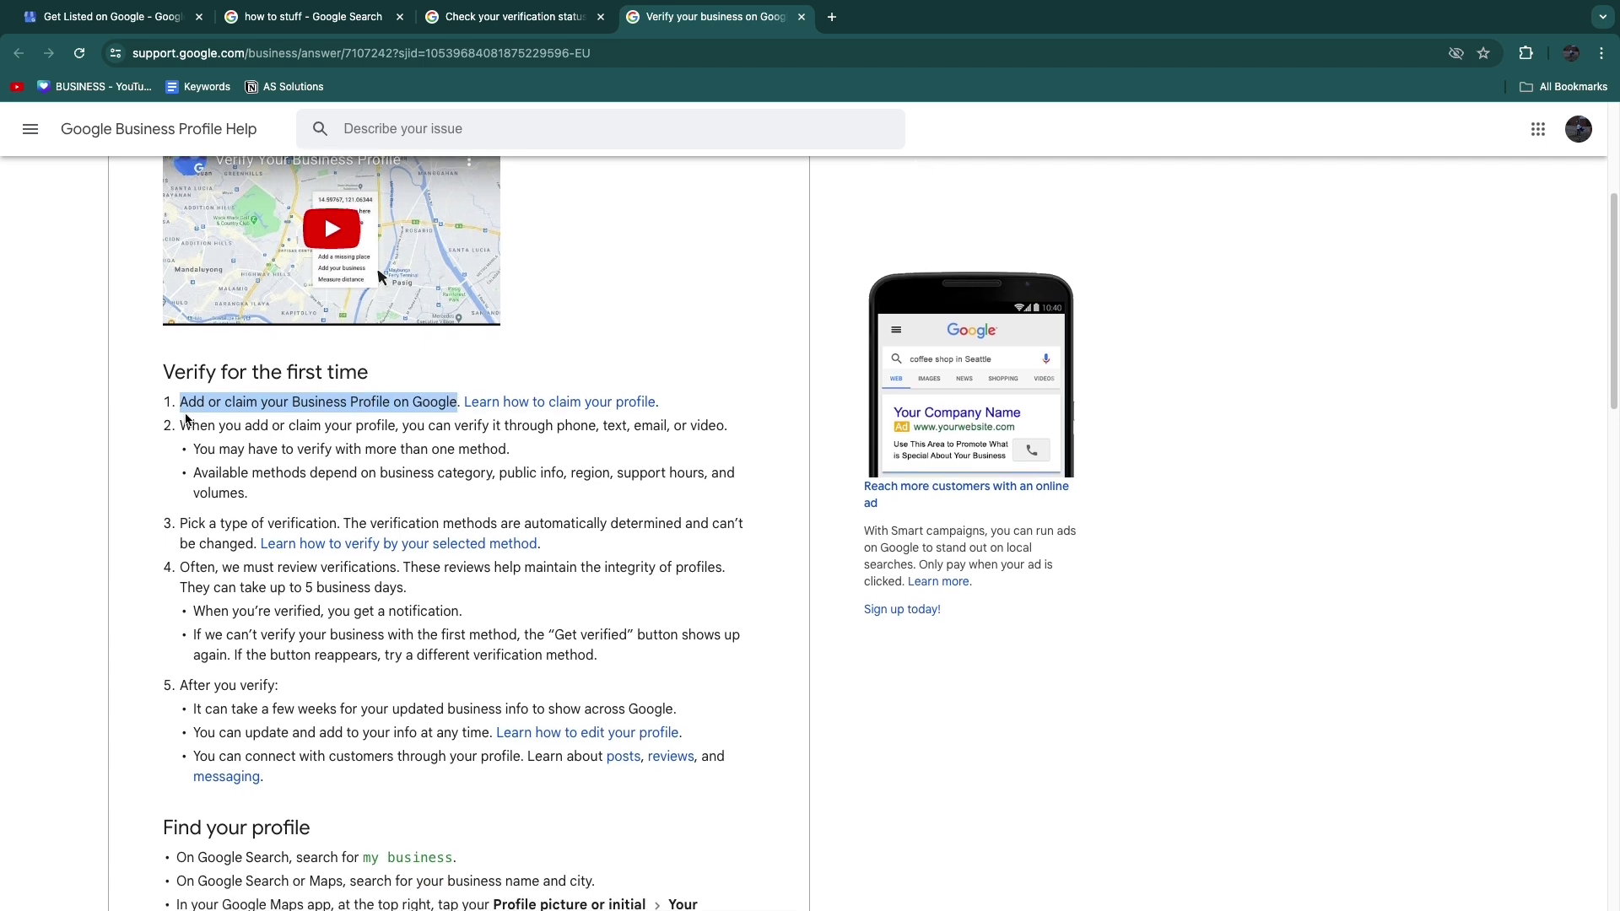
pyautogui.click(175, 432)
pyautogui.moveTo(174, 431); pyautogui.dragTo(516, 438)
# - Read the article's step 3, then close both Business Profile Help tabs
pyautogui.scroll(-3, 681, 432)
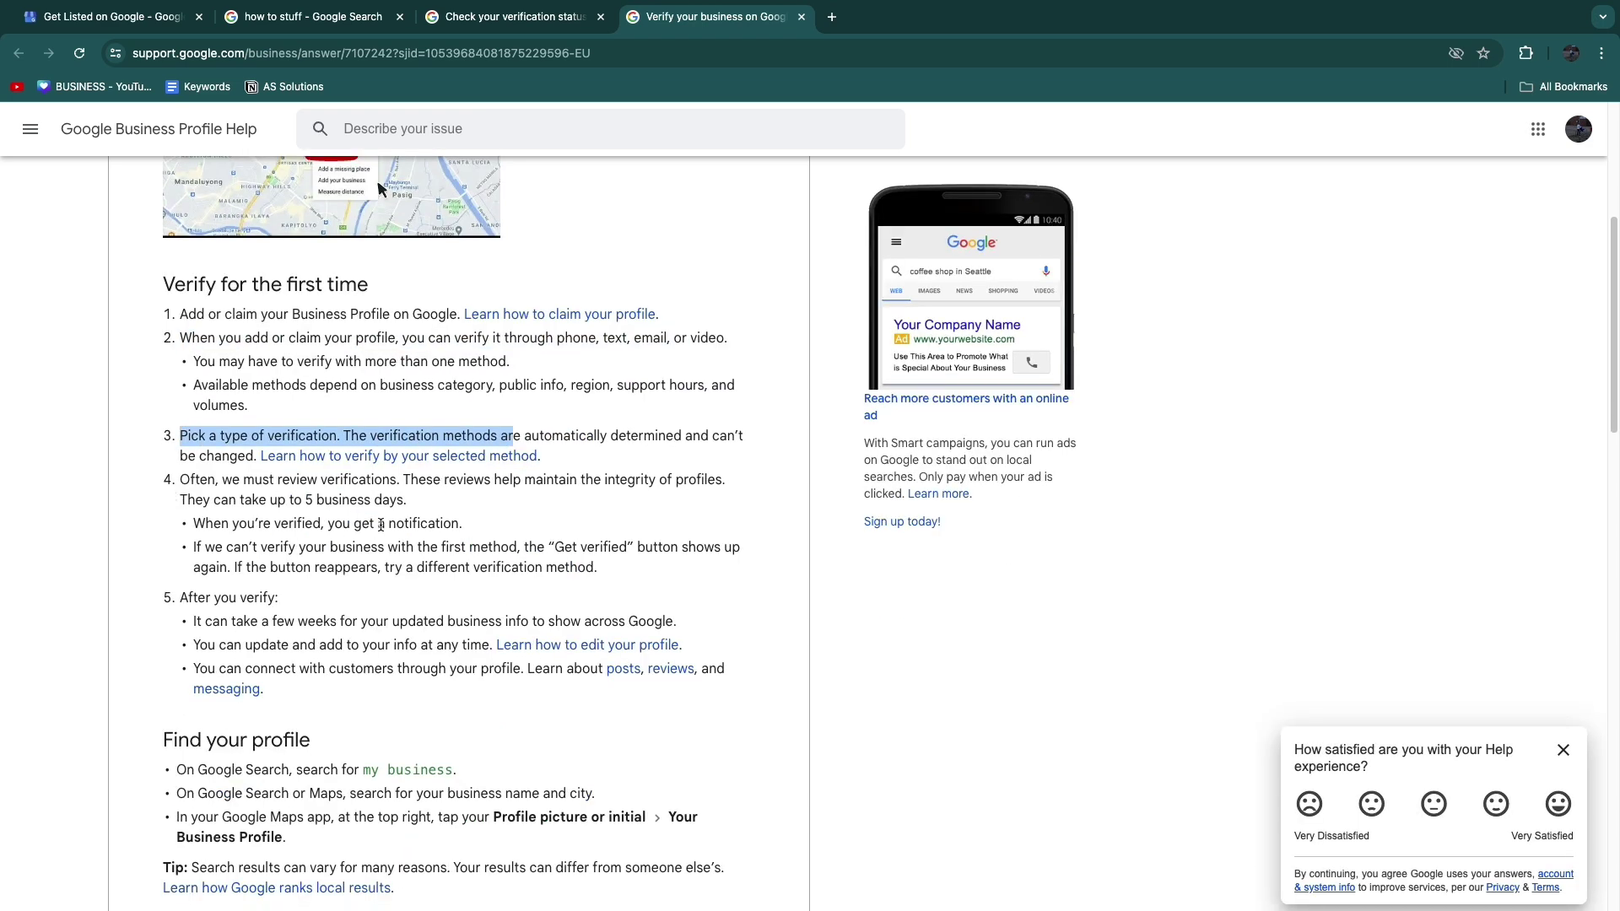
pyautogui.scroll(-2, 300, 621)
pyautogui.scroll(6, 445, 276)
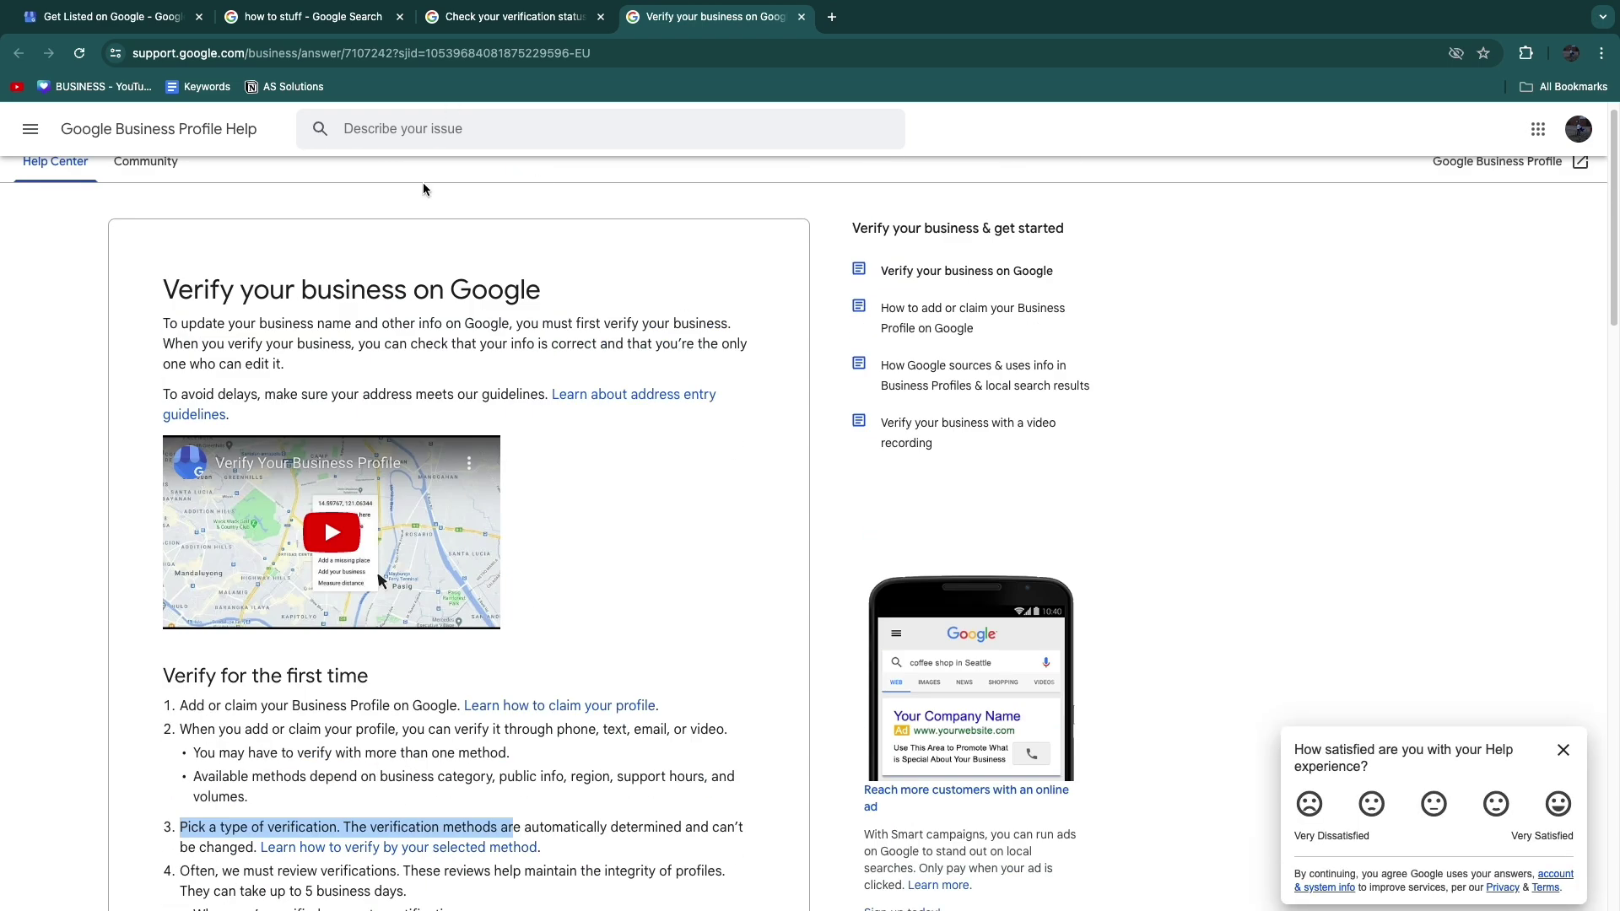
pyautogui.scroll(1, 446, 275)
pyautogui.scroll(-2, 456, 426)
pyautogui.click(580, 429)
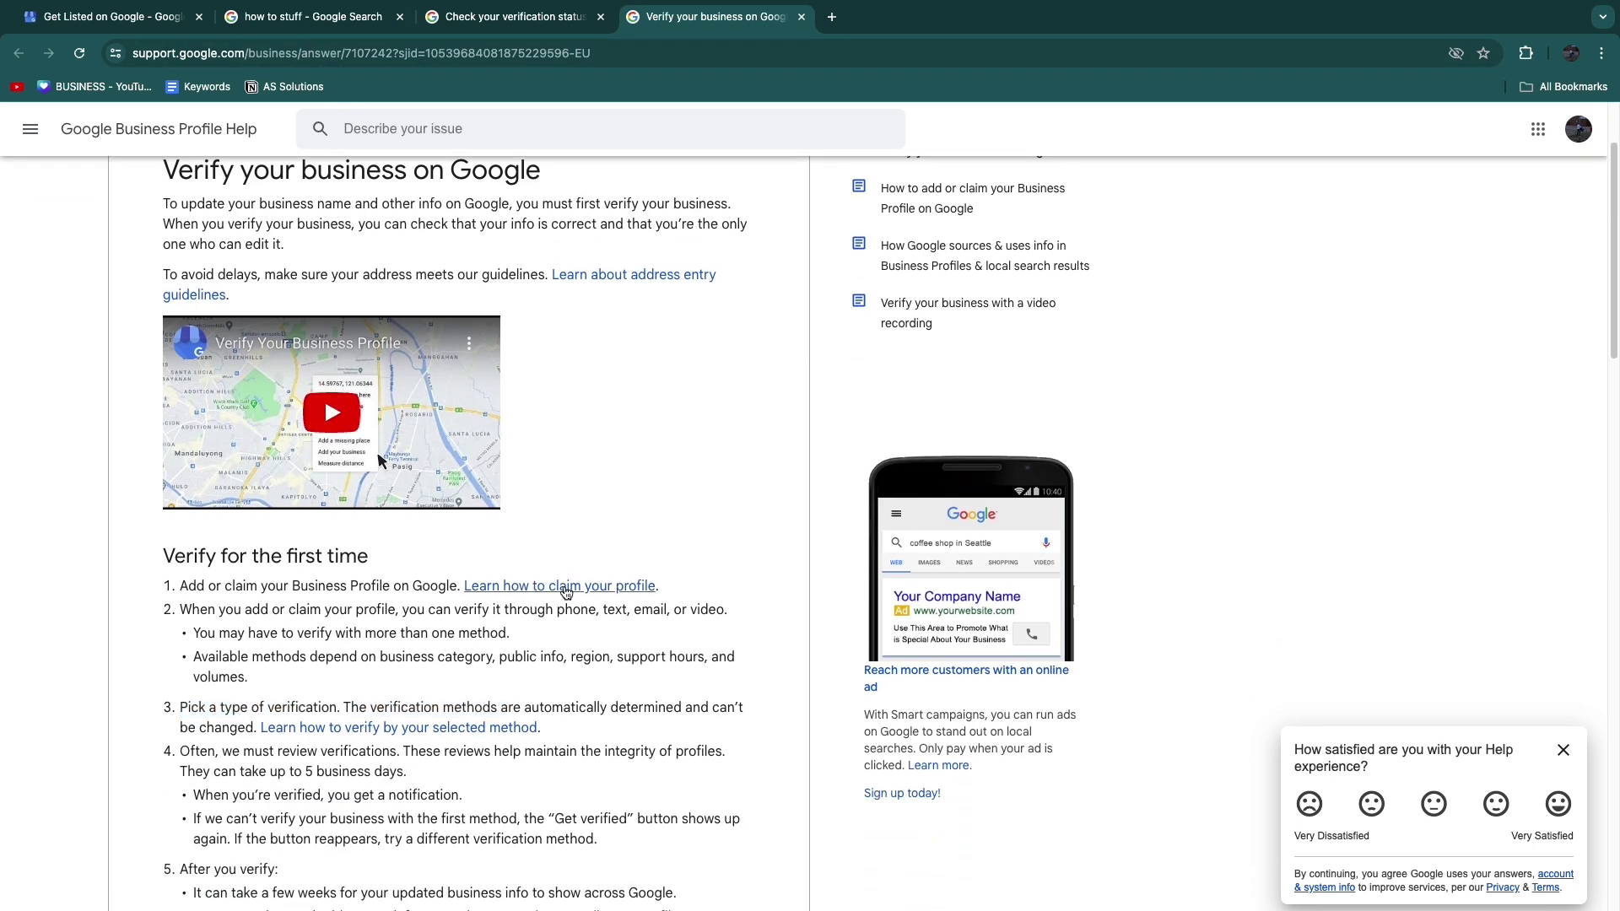
pyautogui.scroll(-1, 410, 709)
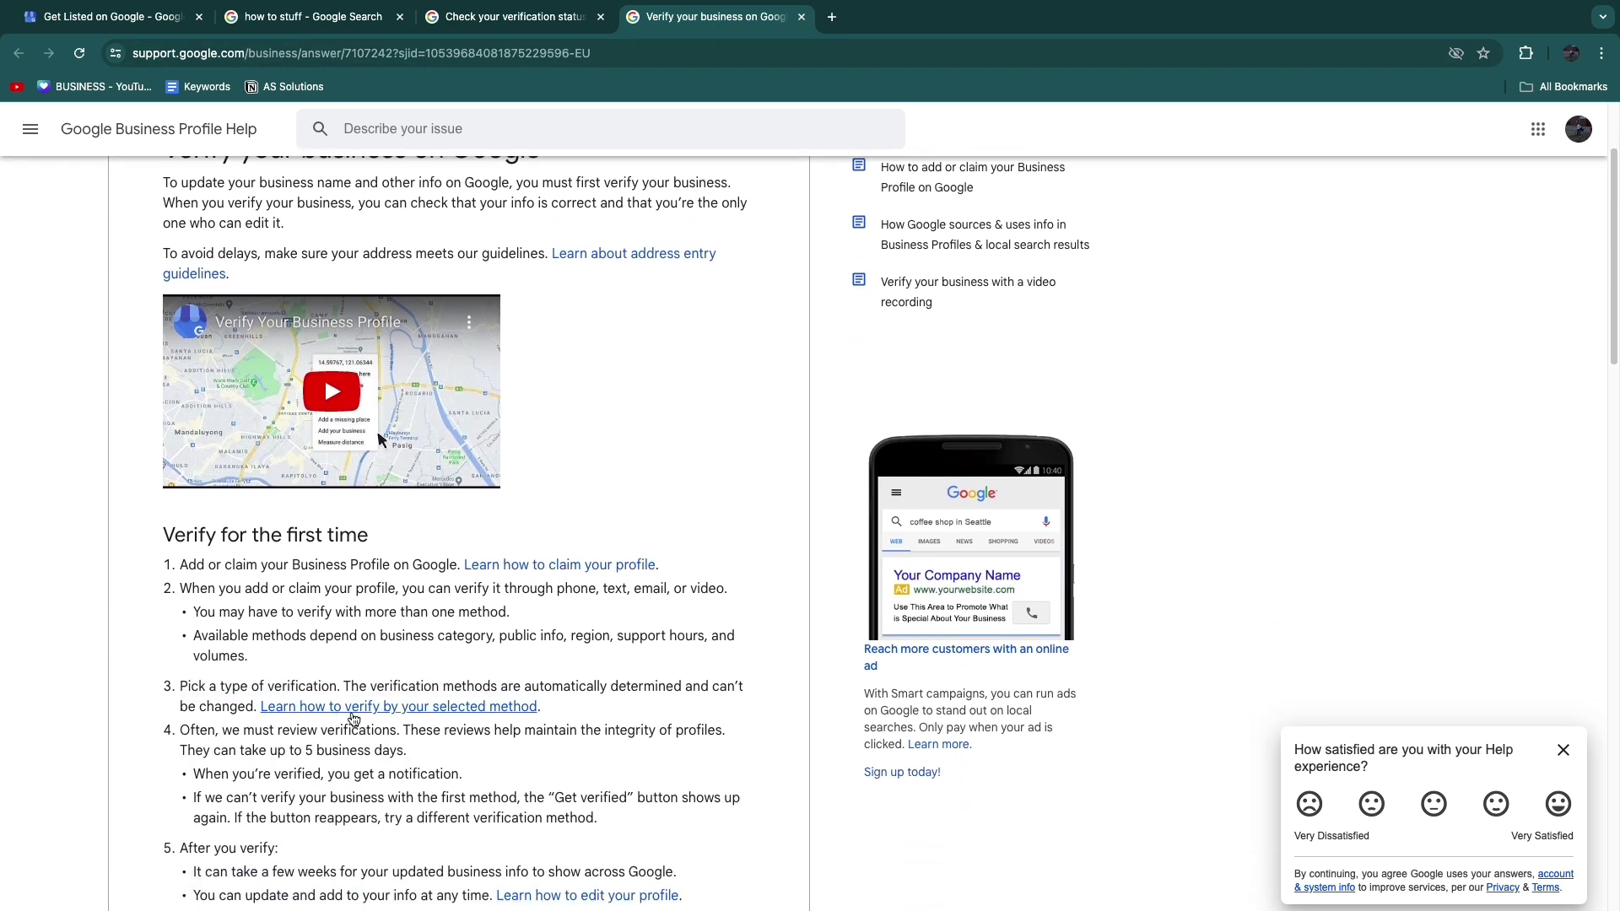
pyautogui.scroll(2, 456, 713)
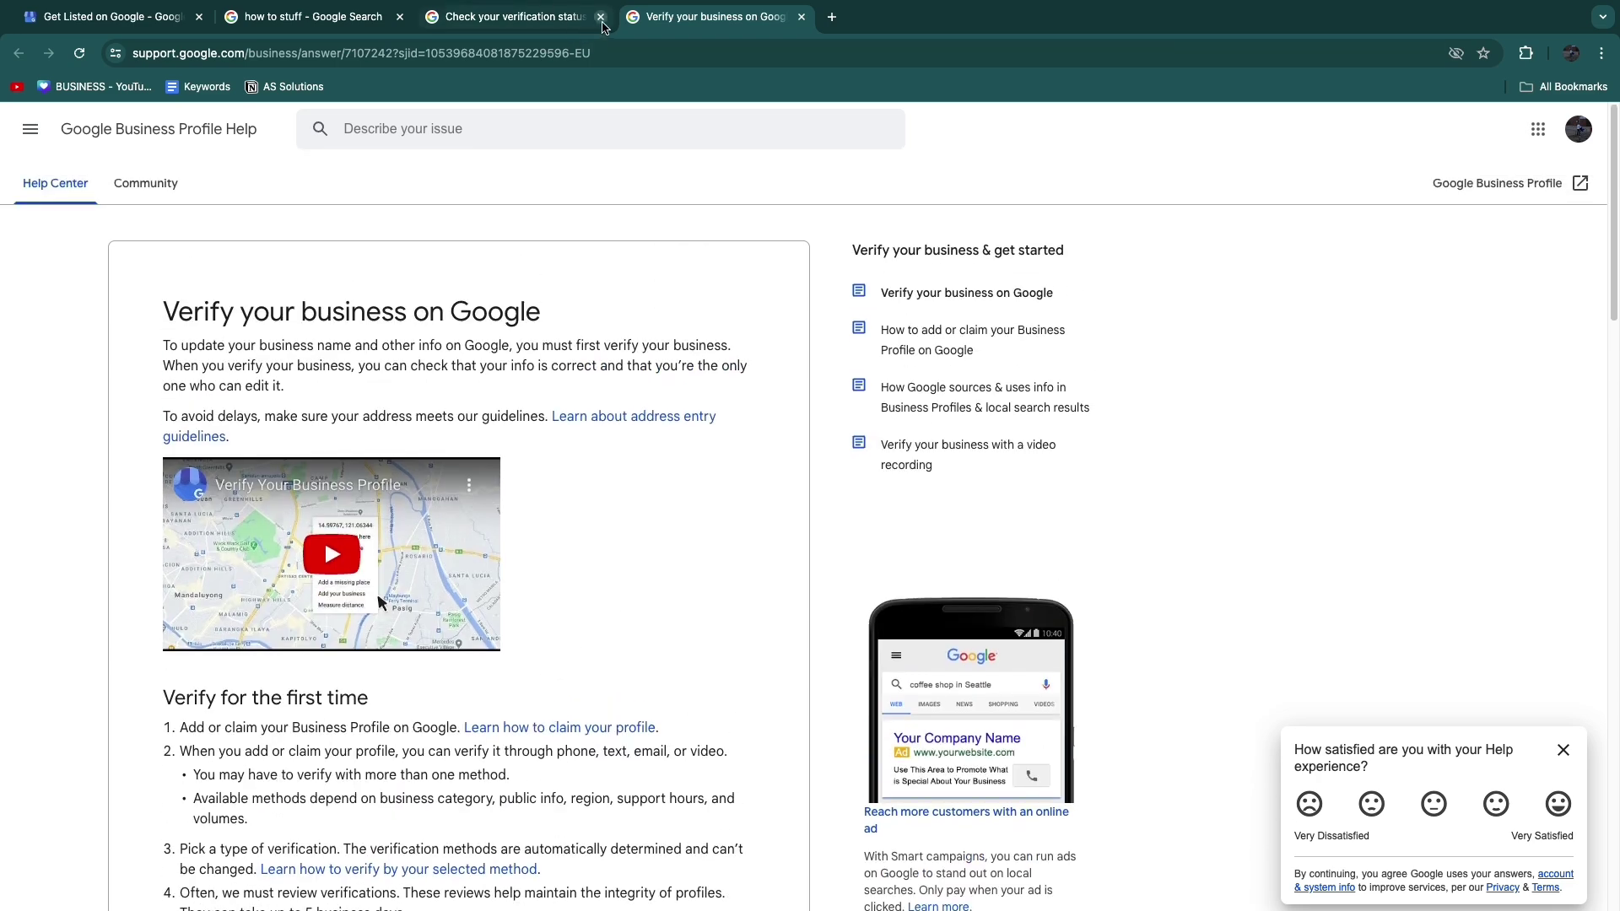
pyautogui.click(601, 18)
pyautogui.click(601, 17)
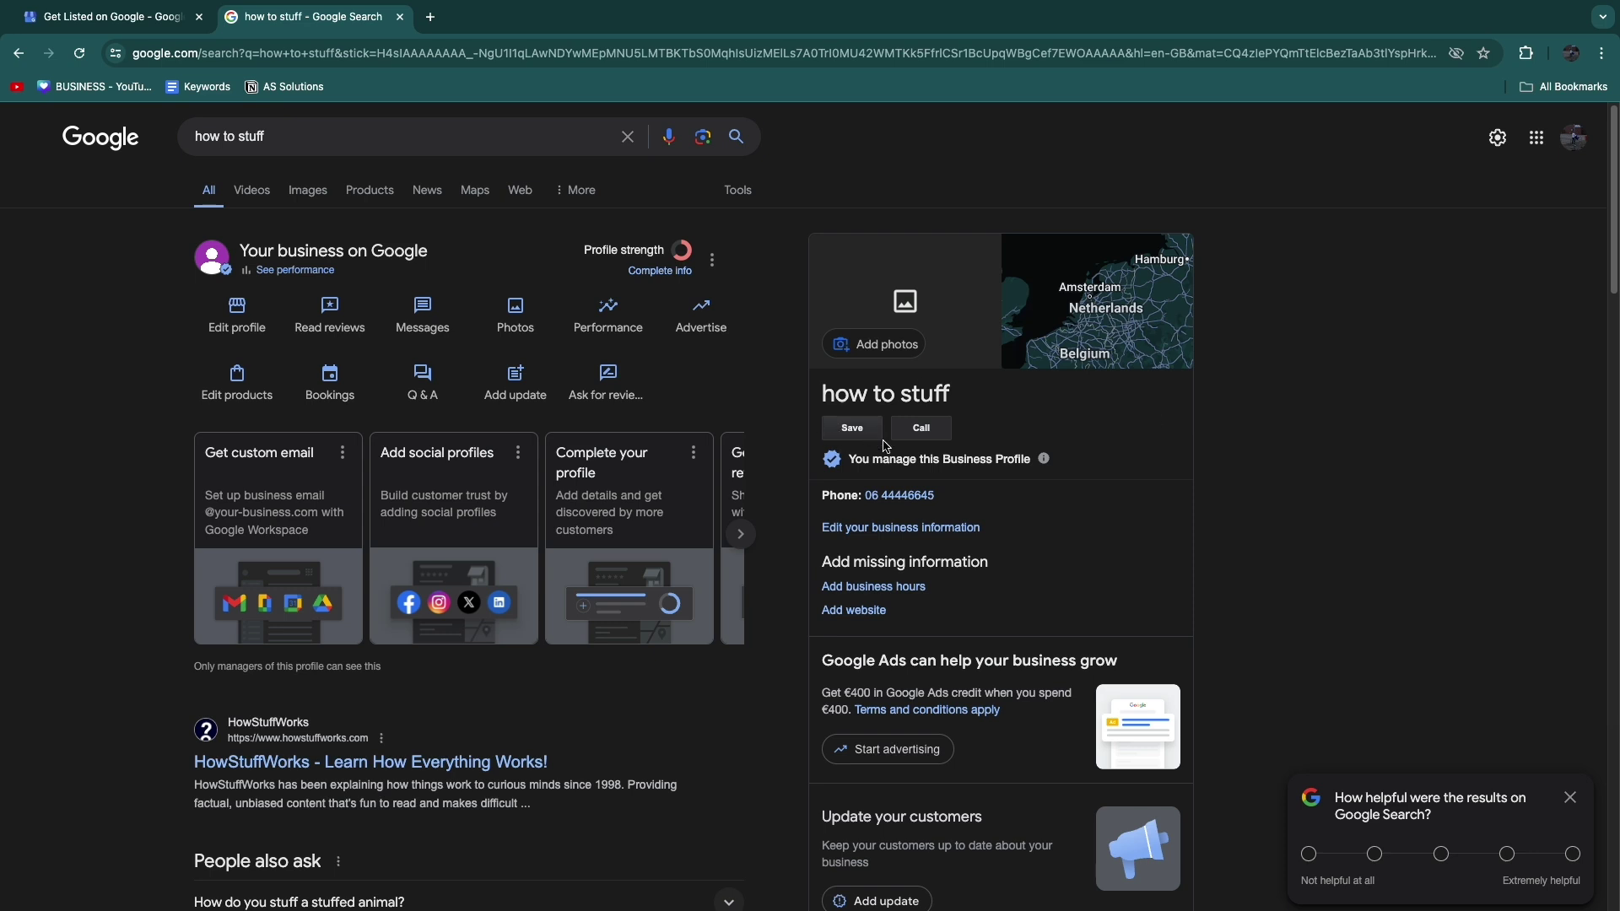
# - Close the 'how to stuff - Google Search' tab, returning to the Business Profile overview
pyautogui.click(400, 17)
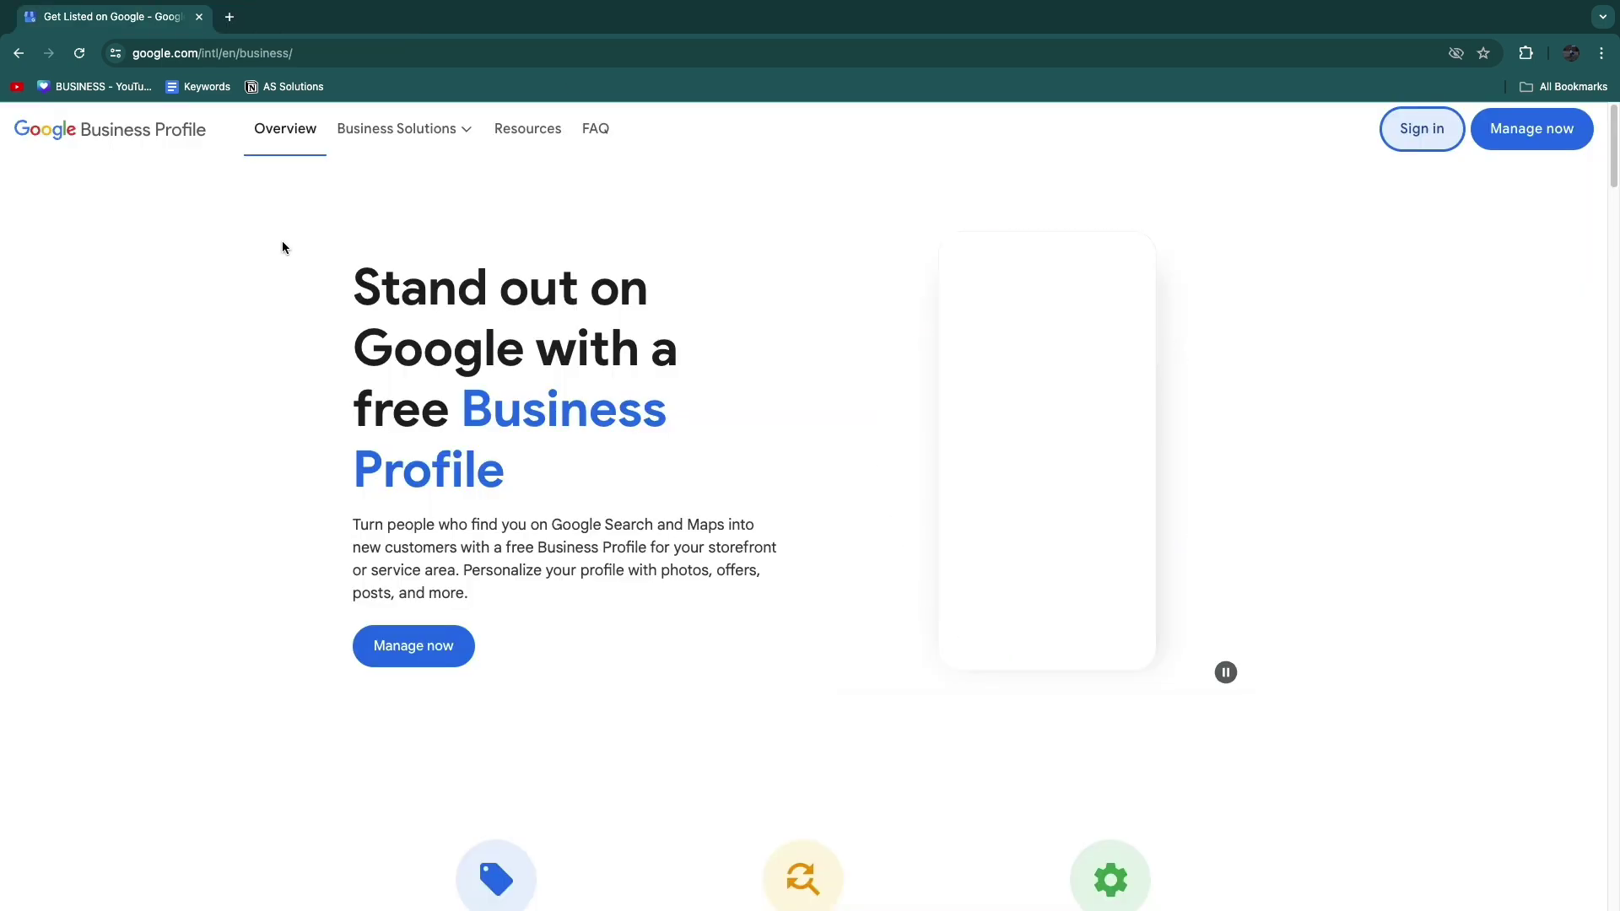